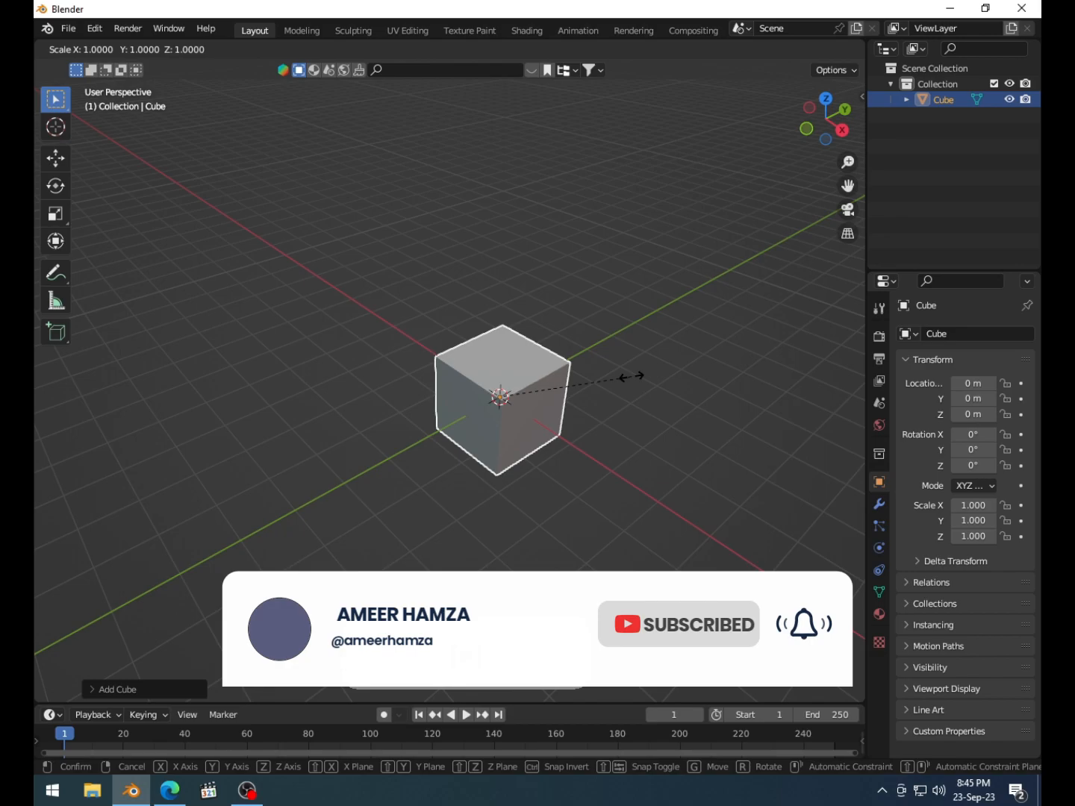
- Stretch the cube to a scale of about 1.66 along Y and raise it about 1.02 m along Z
key(y)
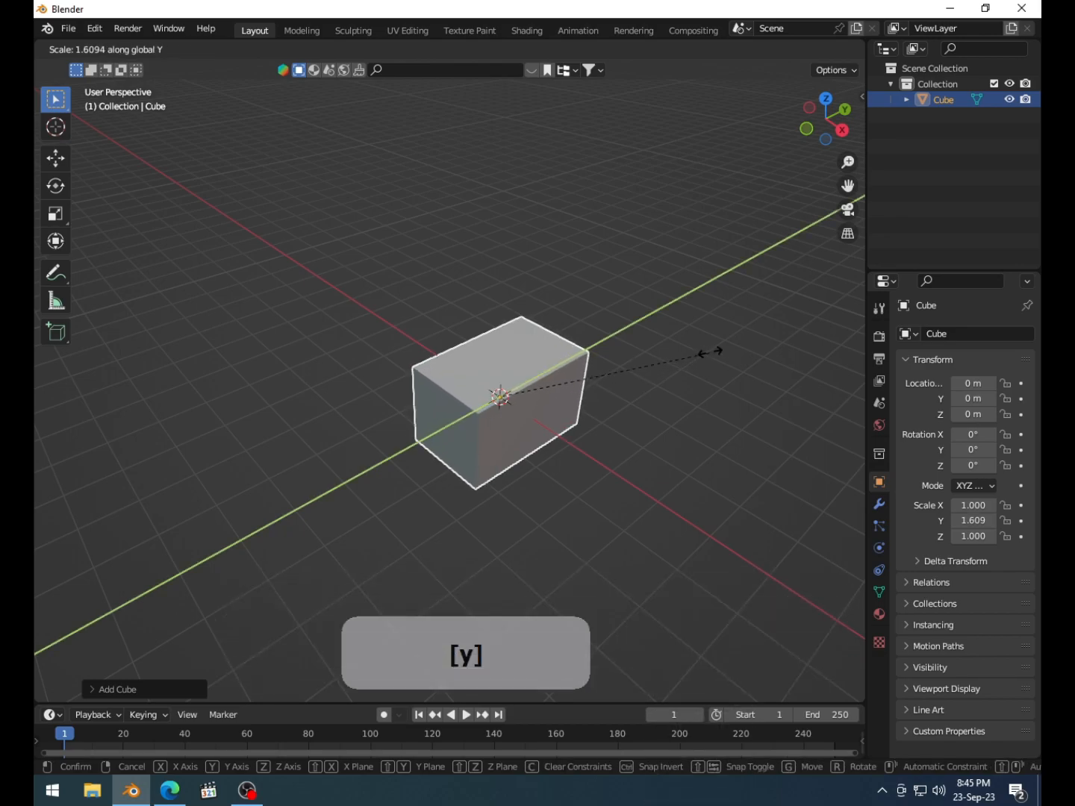
click(713, 354)
key(g)
key(z)
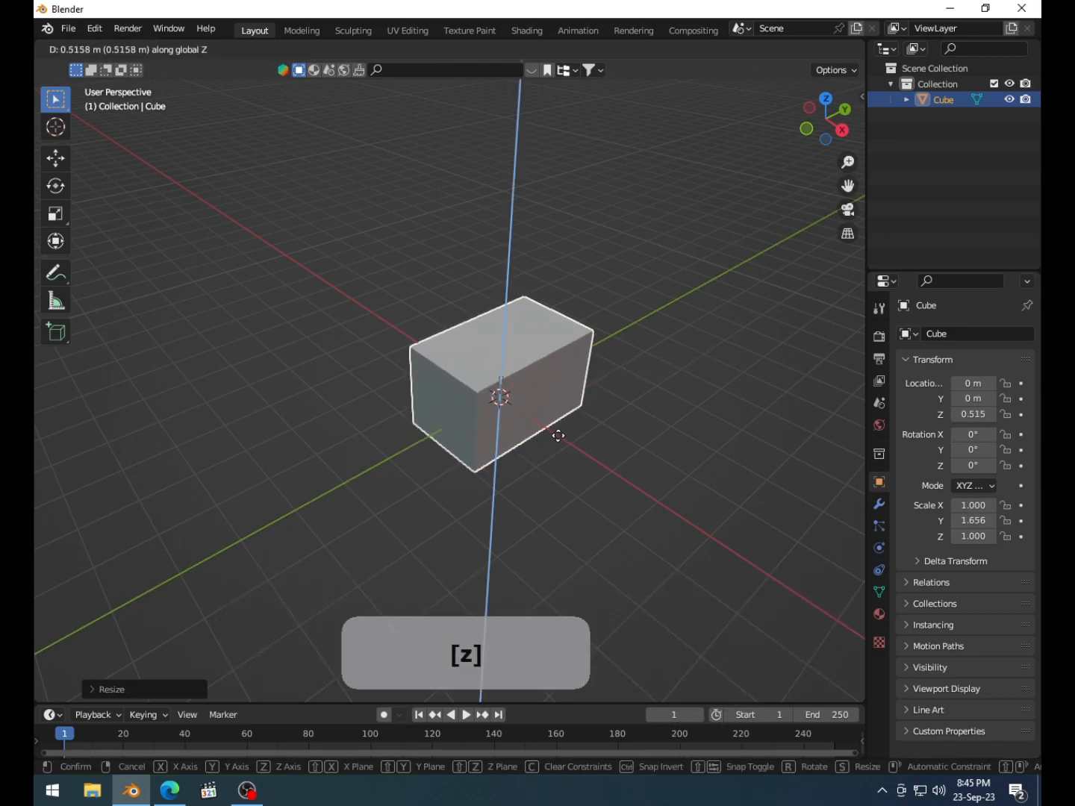
click(569, 422)
- Enter mesh editing and inset the box's top face by about 0.25 m
middle_drag(569, 423, 506, 413)
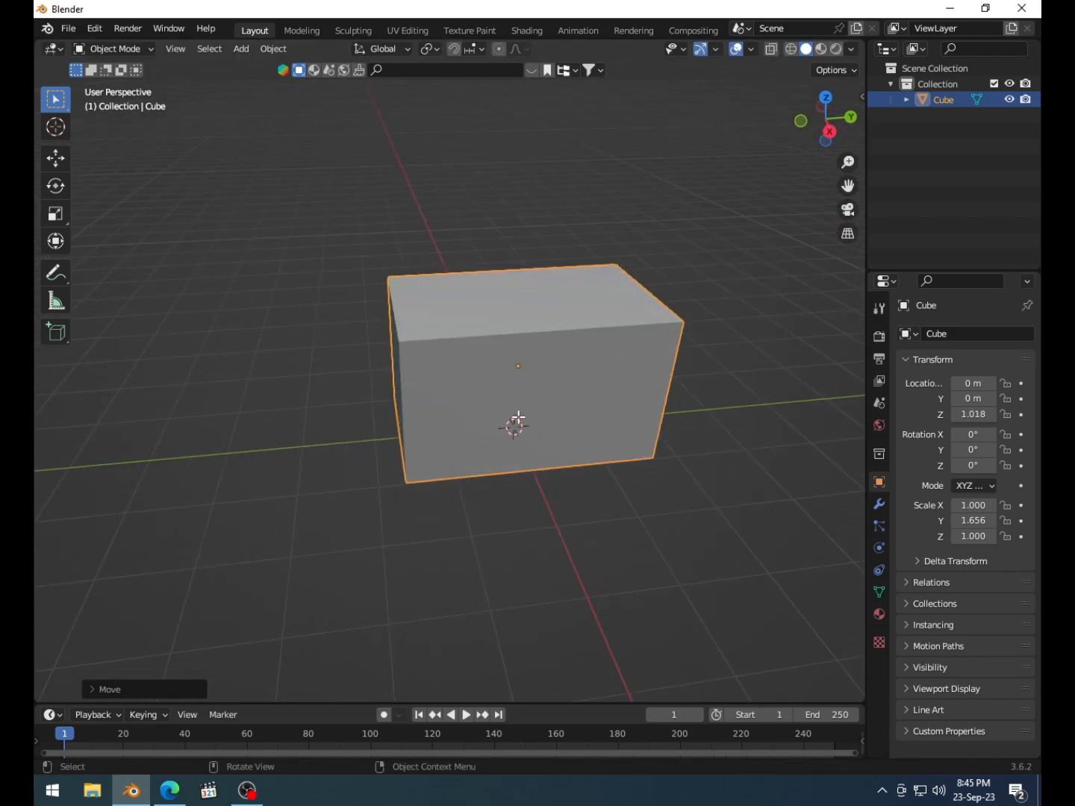
key(Tab)
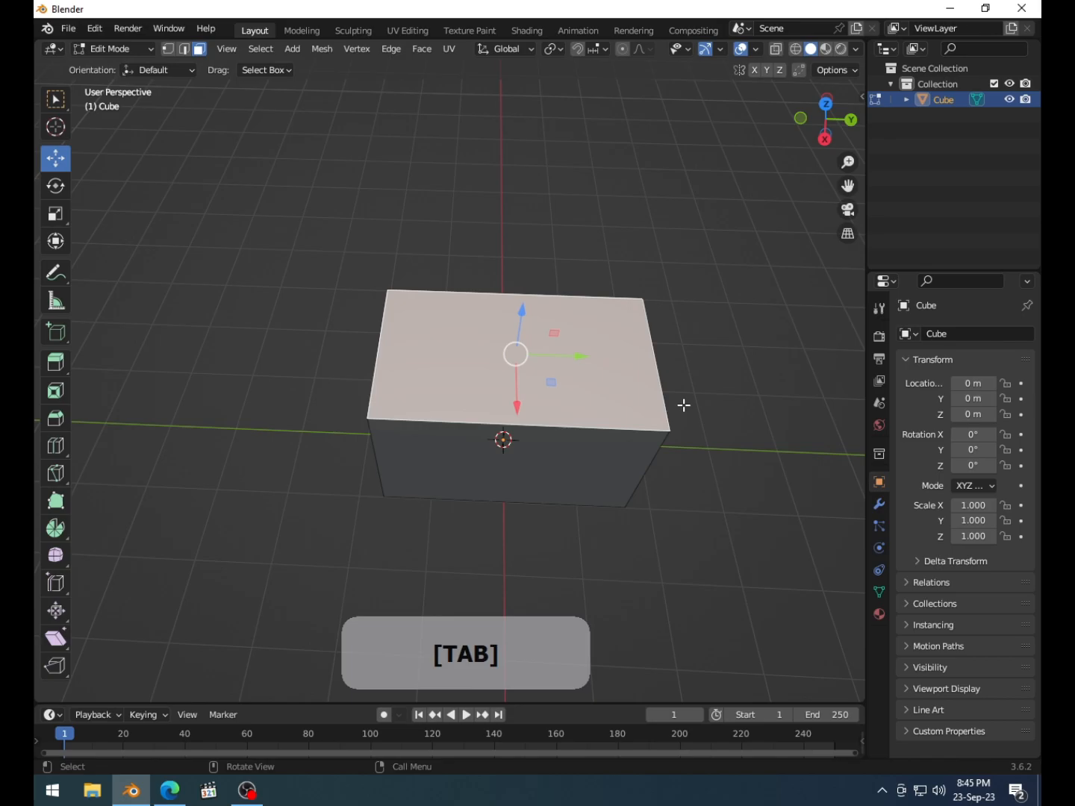
key(i)
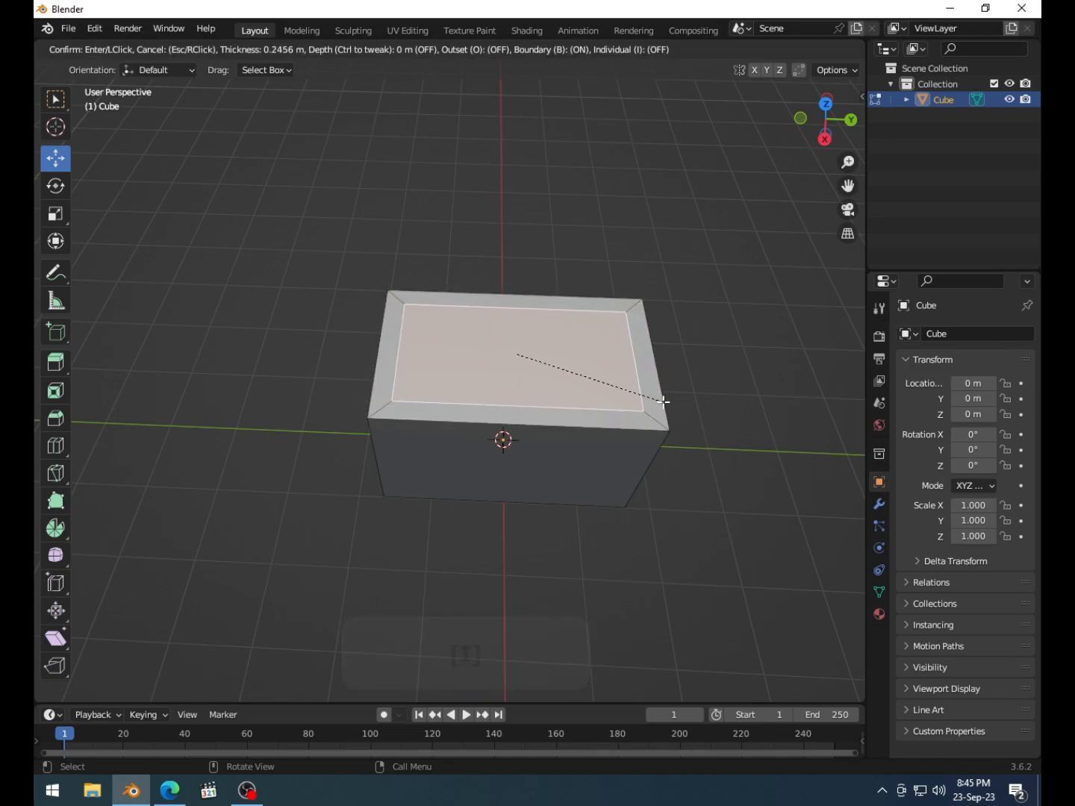
click(655, 402)
- Extrude the inset face down into the box to hollow it out, leaving a floor at the base
middle_drag(541, 416, 541, 315)
key(e)
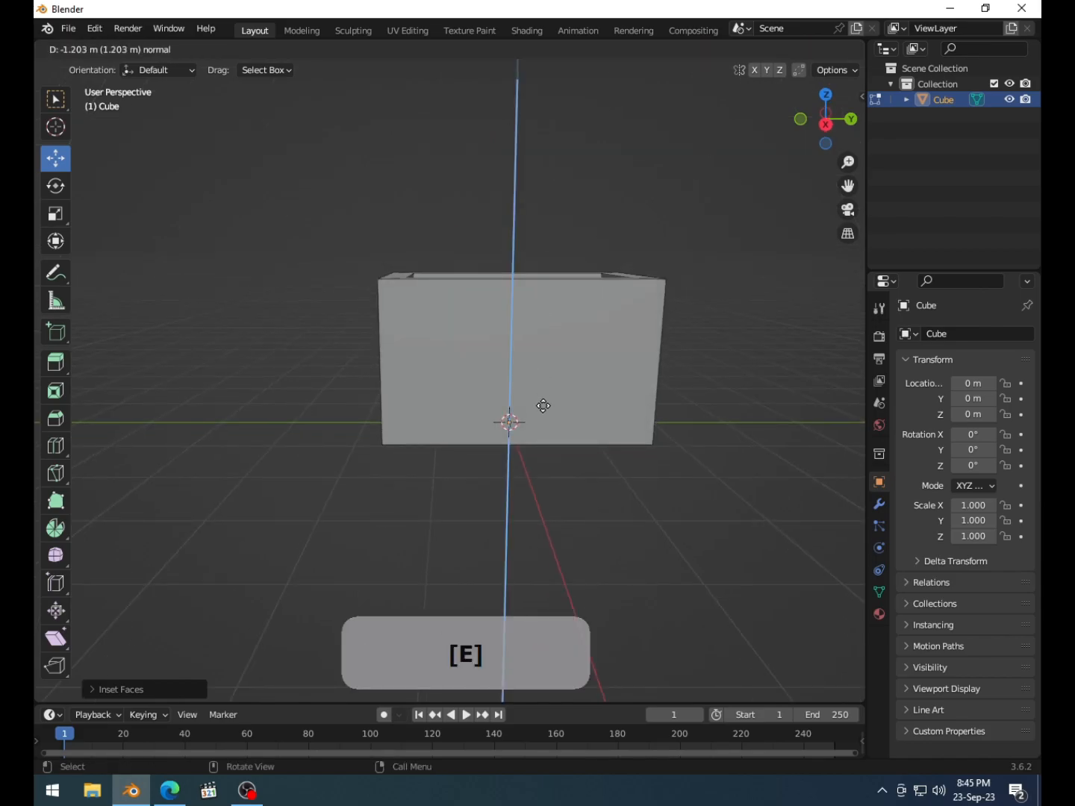
click(550, 429)
middle_drag(549, 429, 562, 472)
key(alt+z)
key(alt+z)
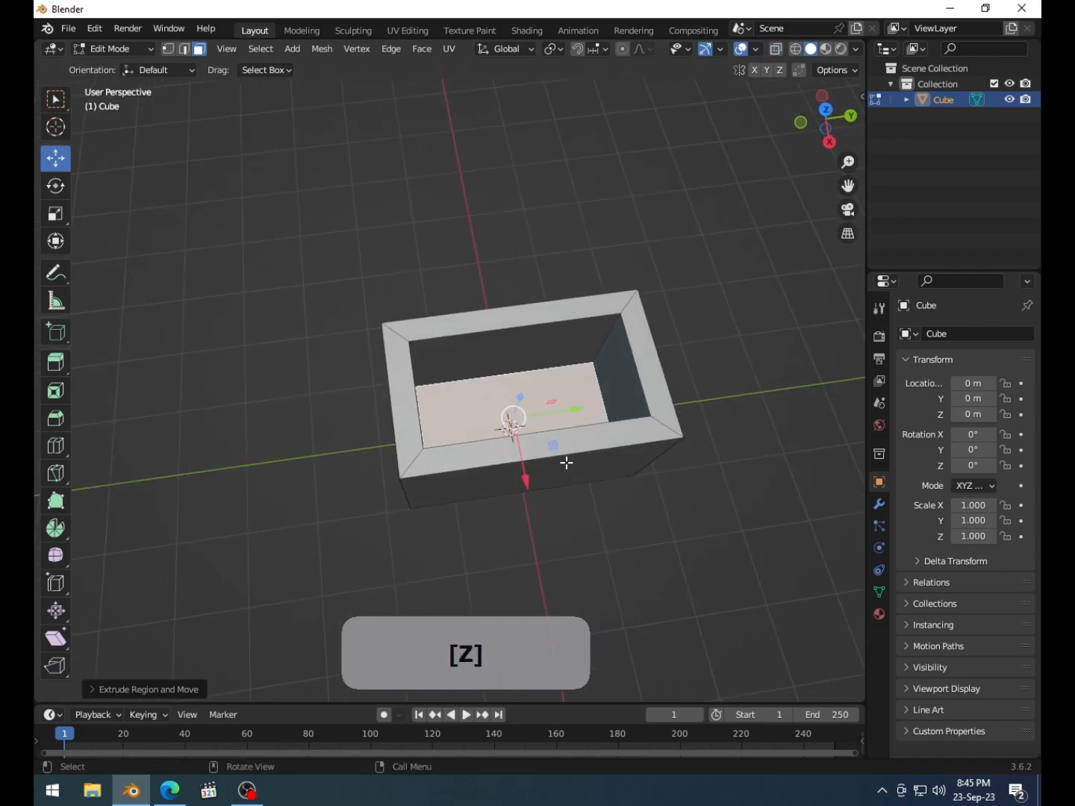
- Duplicate the inner floor face in place and raise the copy straight up above the box's rim
key(shift+d)
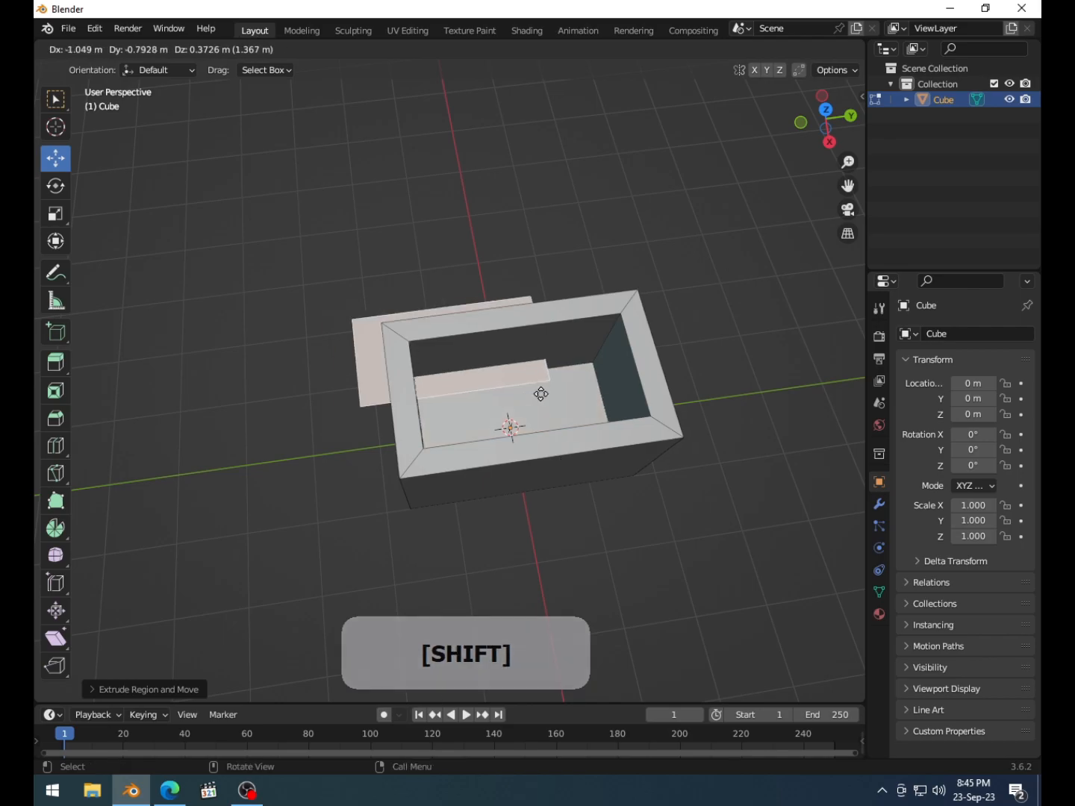
right_click(521, 420)
middle_drag(523, 421, 525, 392)
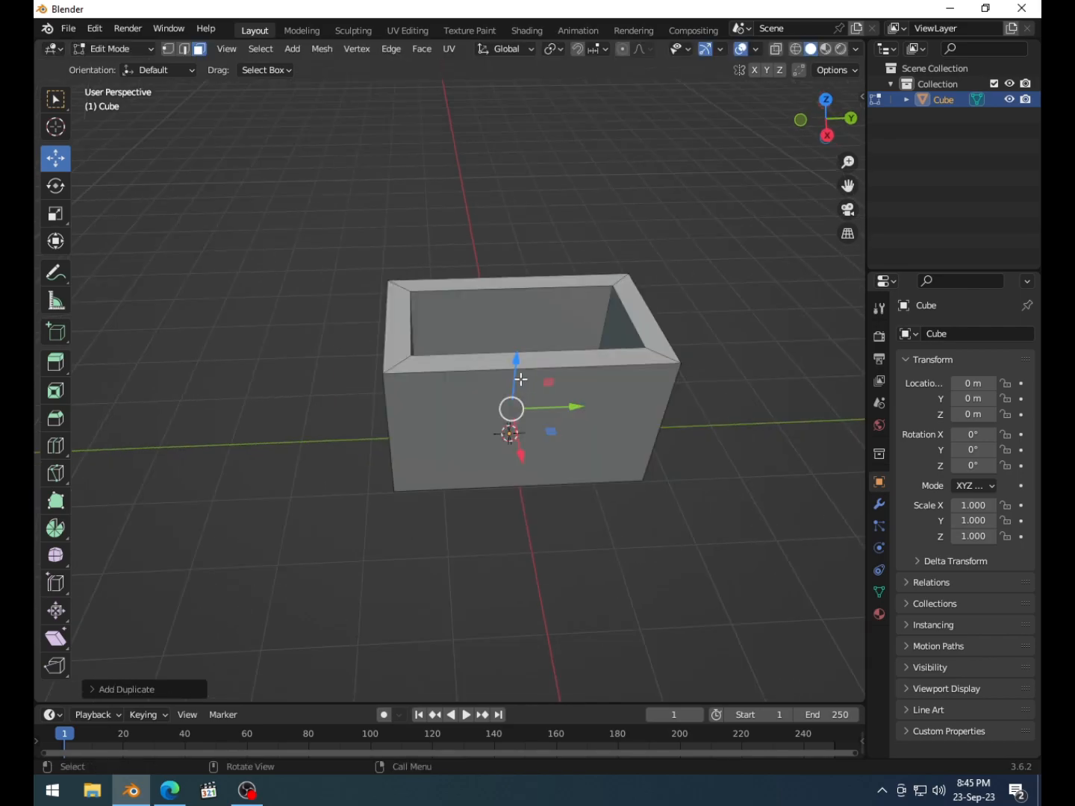
drag(511, 363, 542, 269)
- Scale the raised face up along Y and about 1.5 along X so it overhangs the box's rim
middle_drag(542, 268, 510, 396)
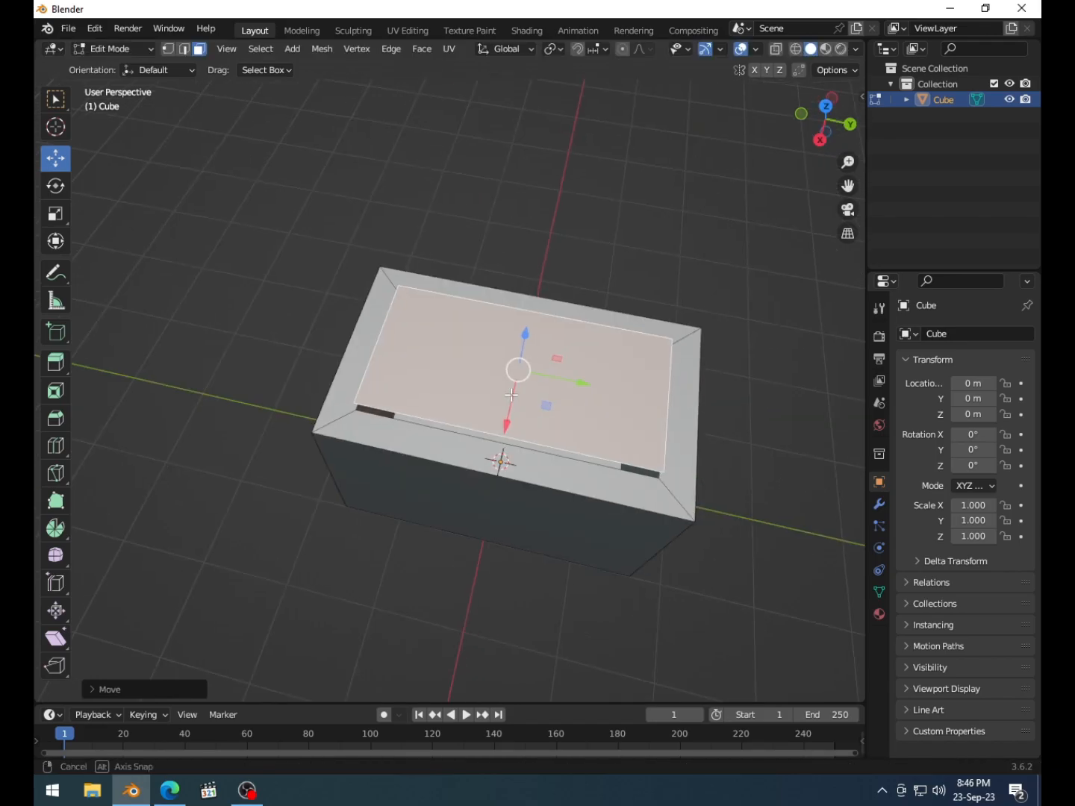
key(s)
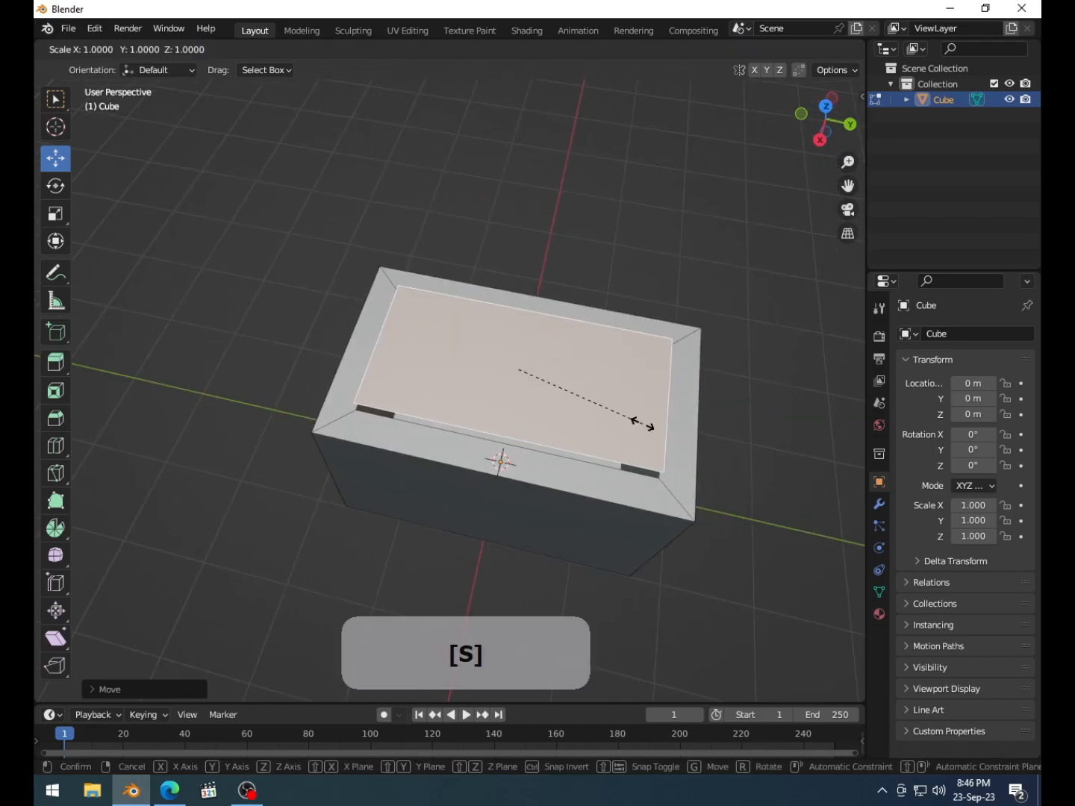
key(y)
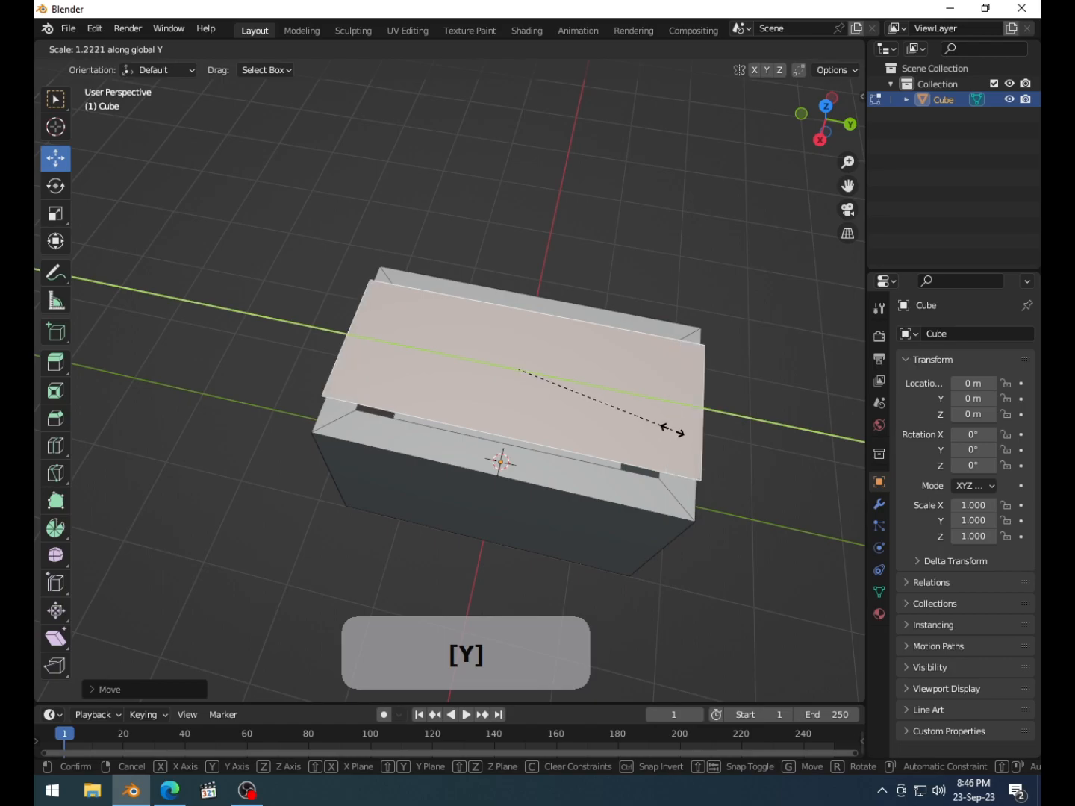
click(670, 431)
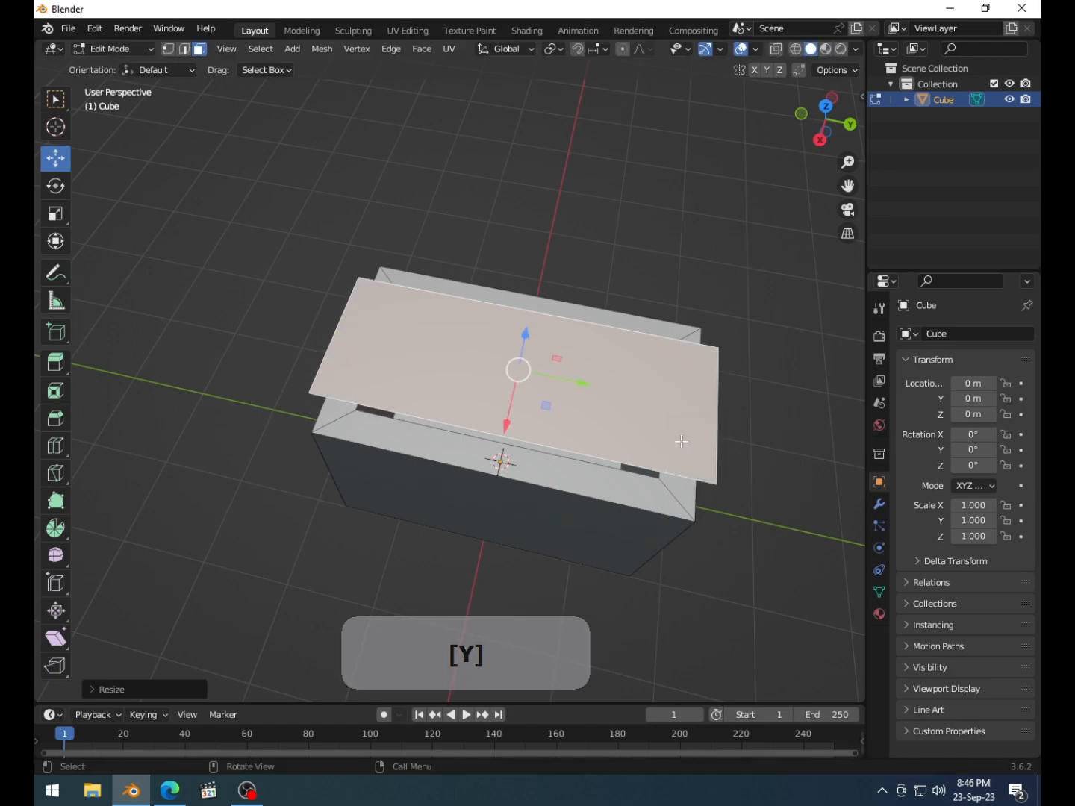
key(s)
key(x)
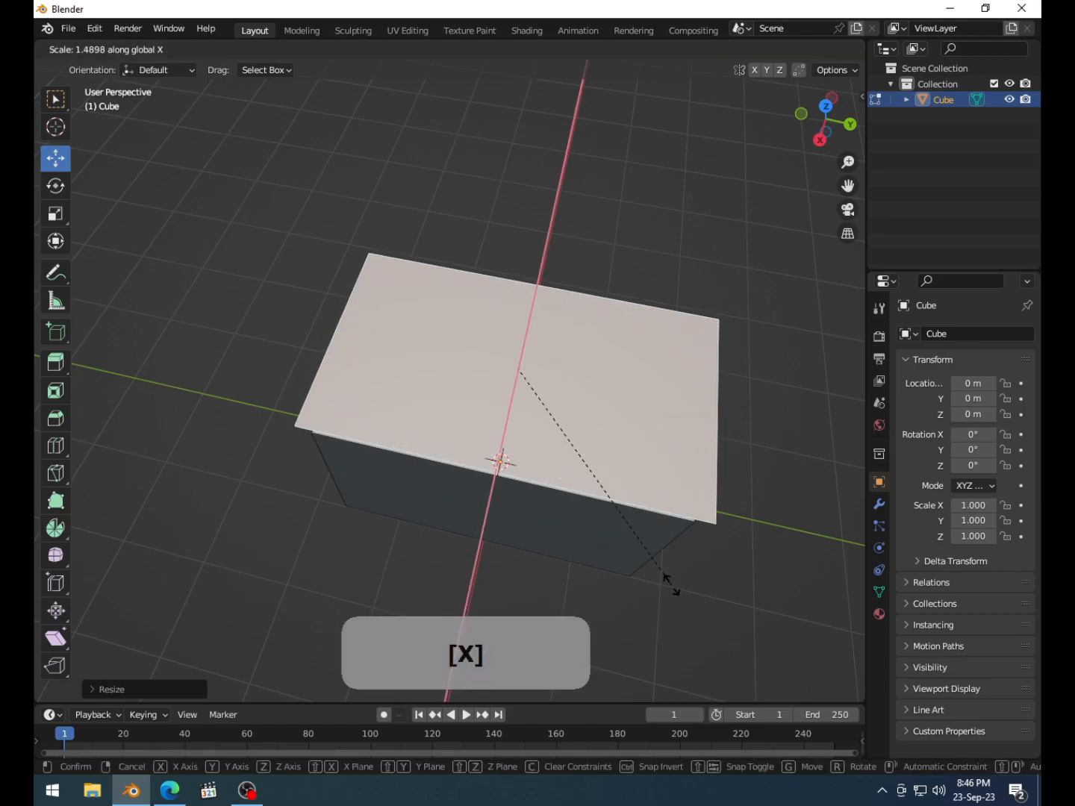
click(670, 592)
- Lower the enlarged face to just below the box's rim and extrude it upward as the lid's first tier
middle_drag(642, 518, 632, 438)
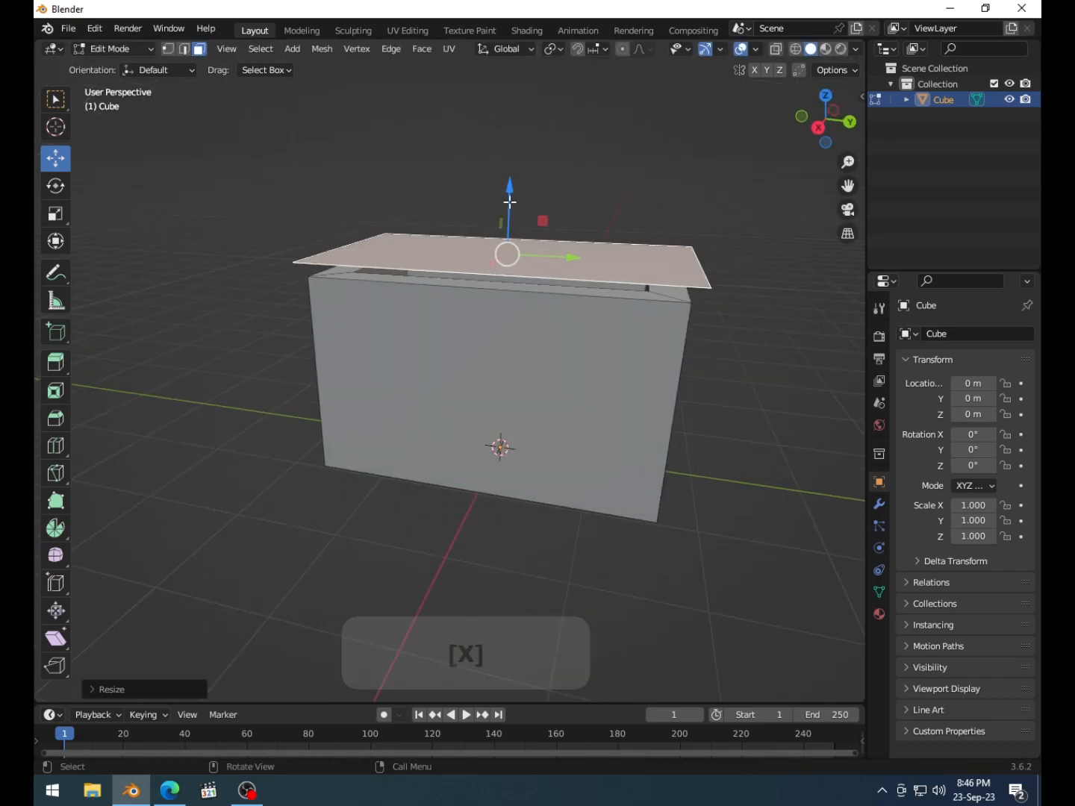
drag(508, 199, 514, 227)
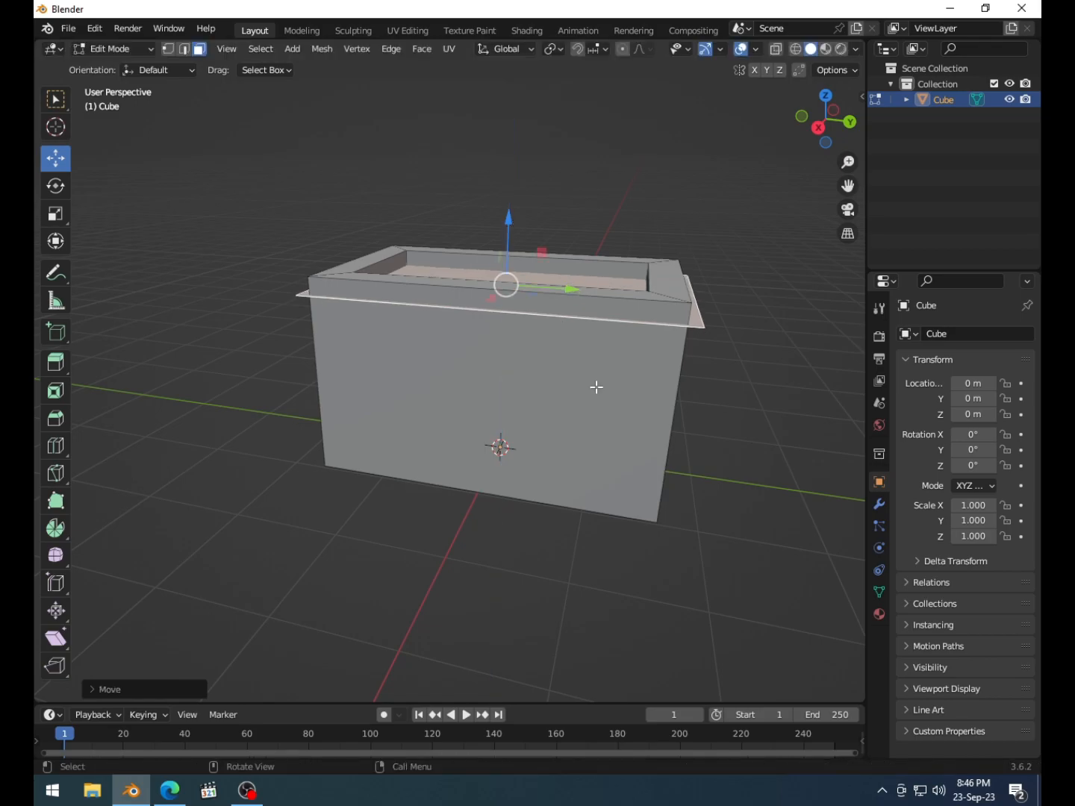
key(e)
click(595, 336)
middle_drag(595, 336, 736, 406)
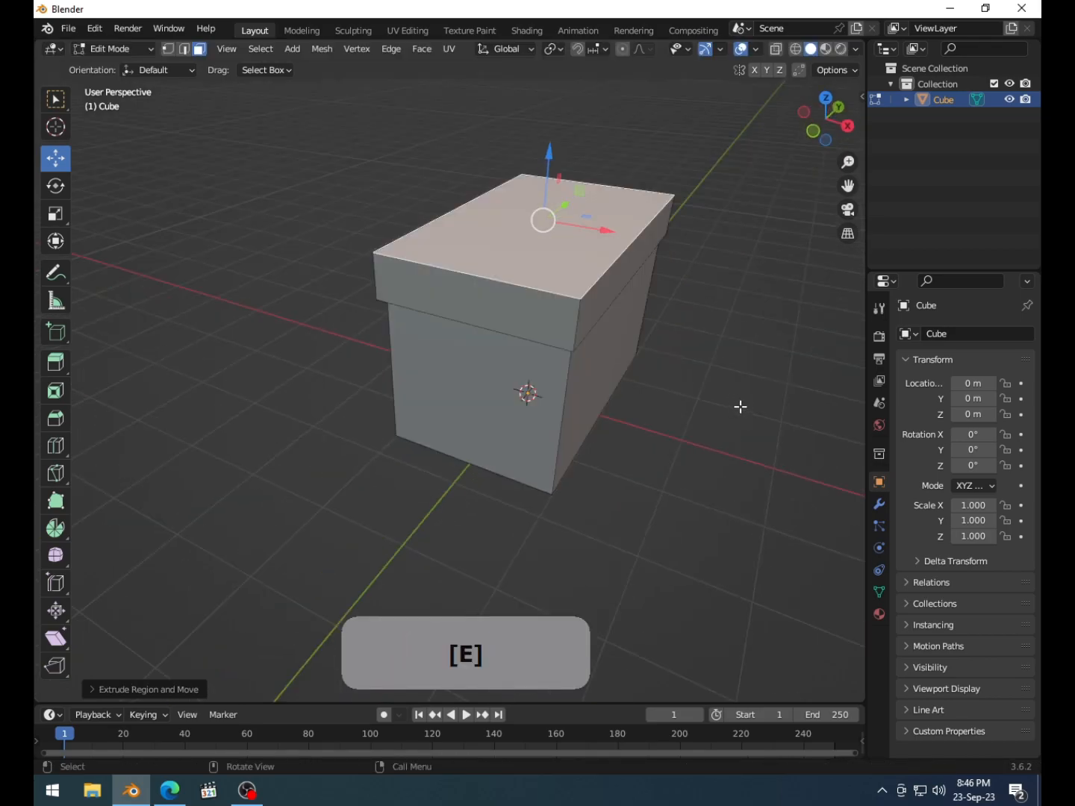
drag(557, 157, 555, 193)
key(e)
click(697, 283)
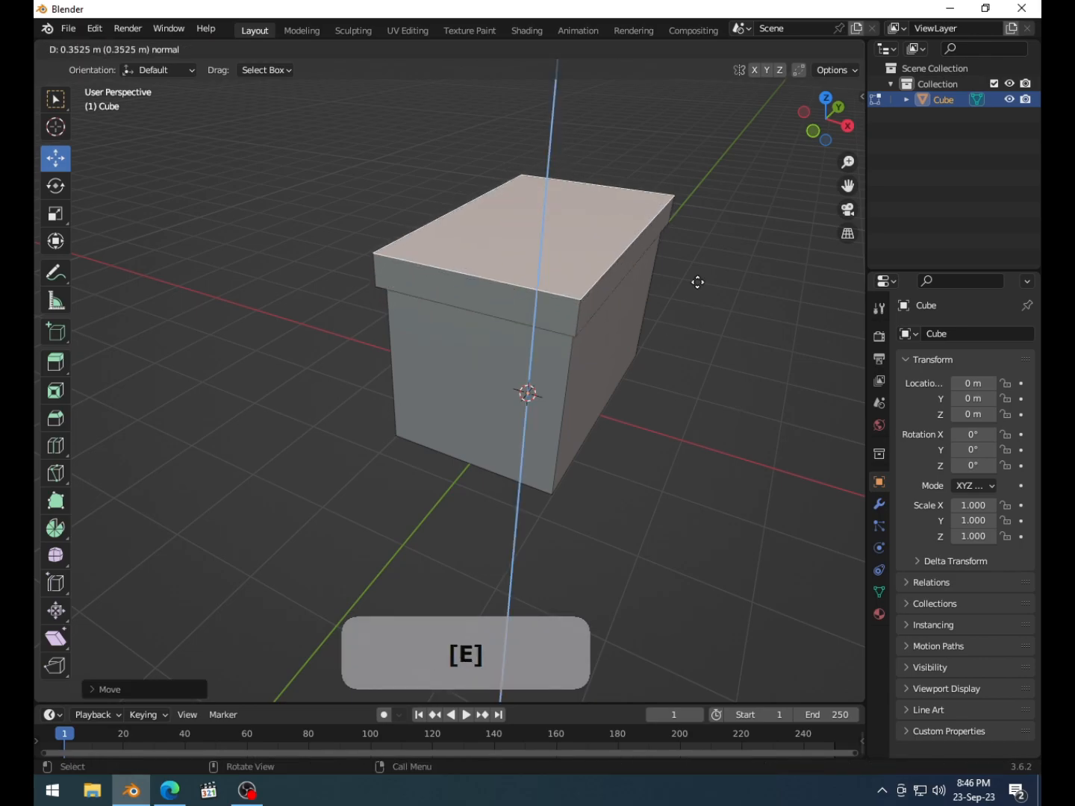
click(698, 269)
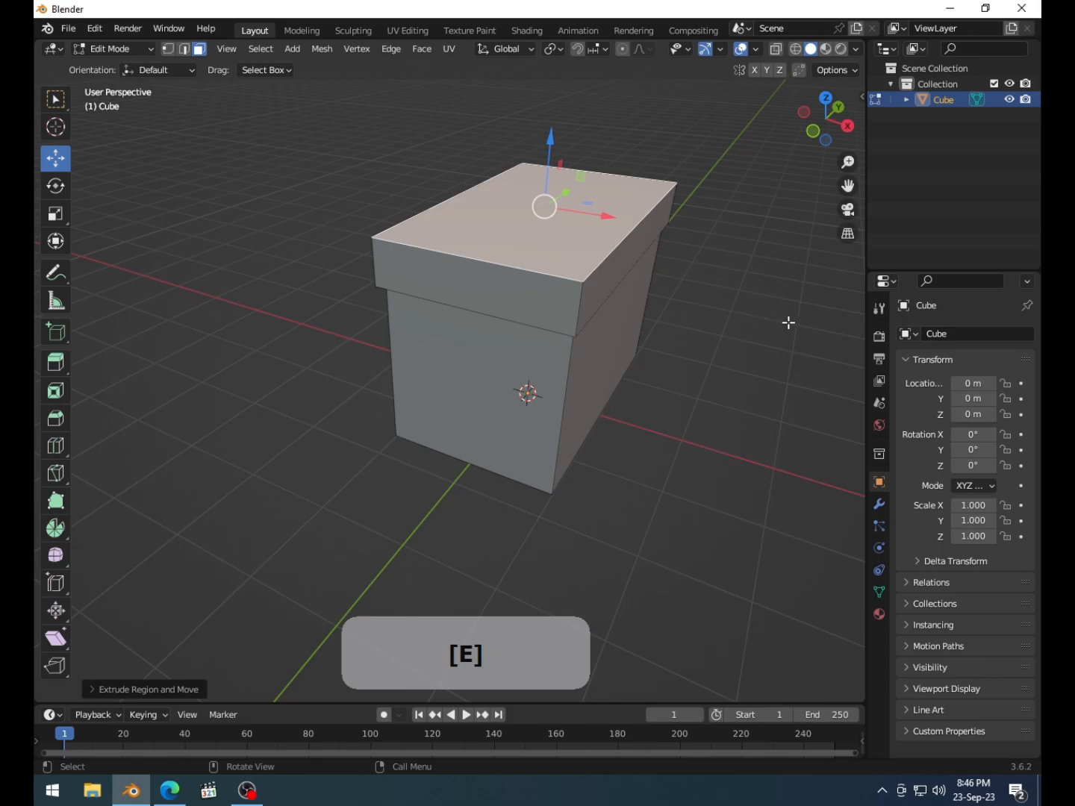
- Narrow the lid's top face along X to slope the long sides of the first tier
key(s)
key(x)
click(723, 294)
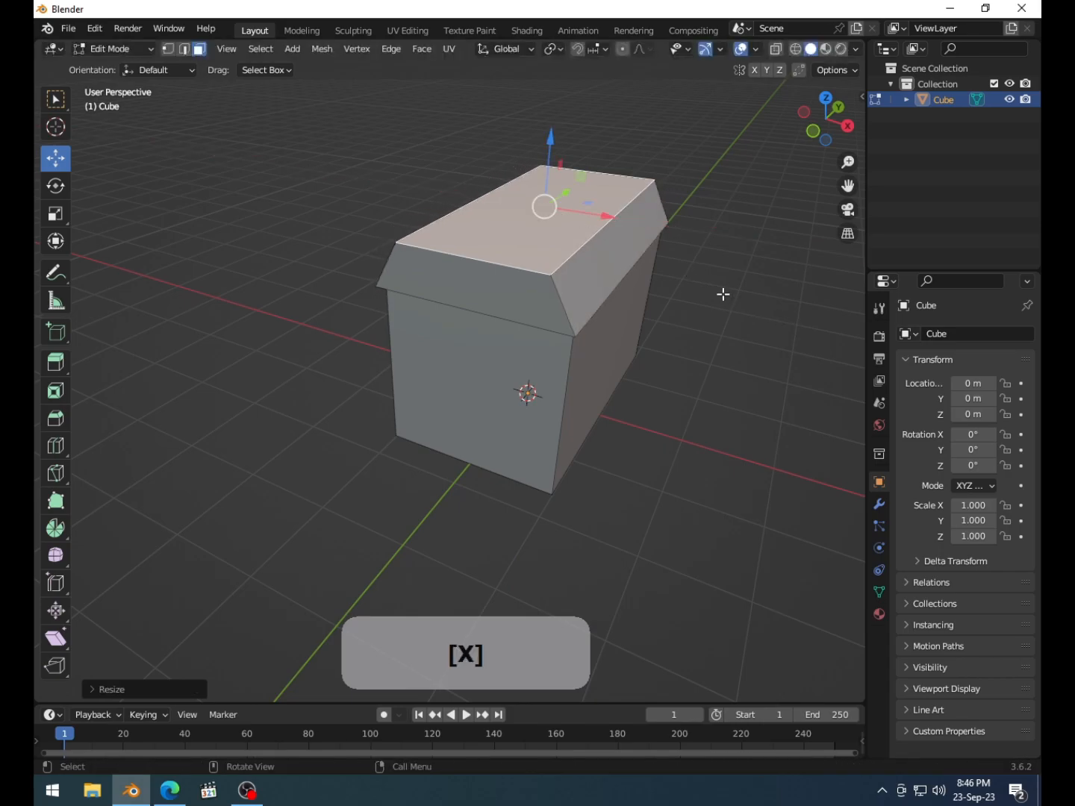
- Extrude the lid's top face up for a second tier and narrow it along X
key(e)
click(715, 266)
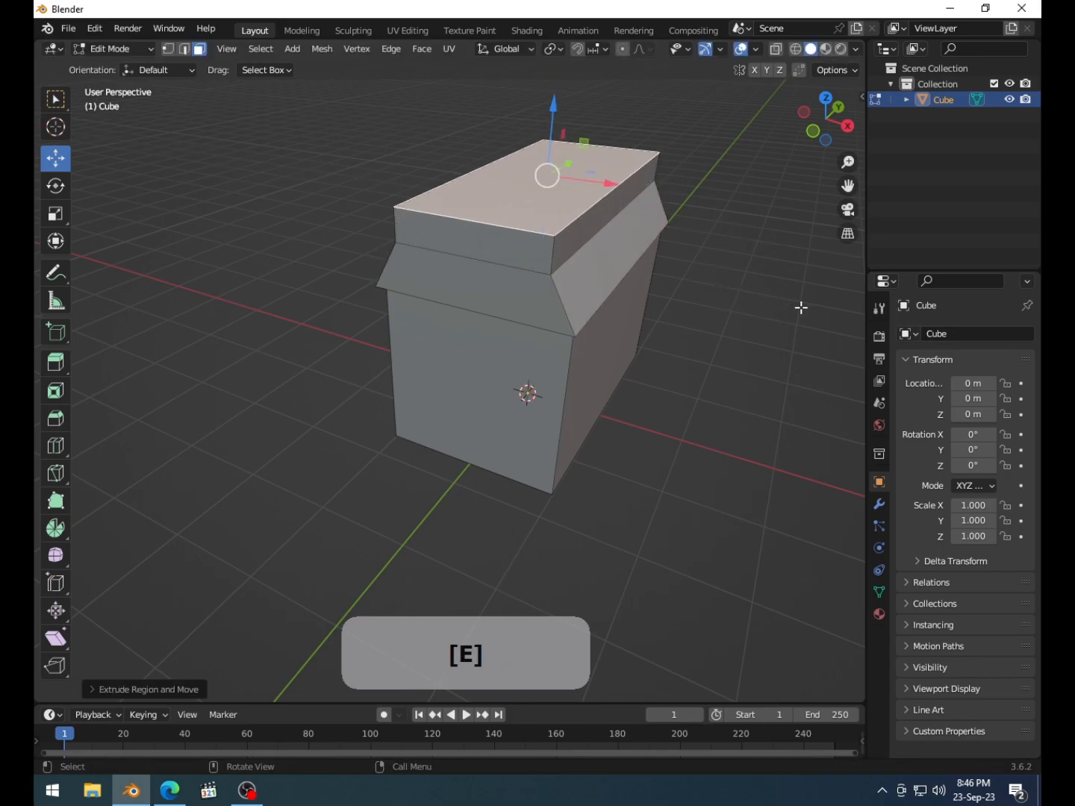
key(s)
key(x)
click(672, 266)
middle_drag(672, 265, 600, 406)
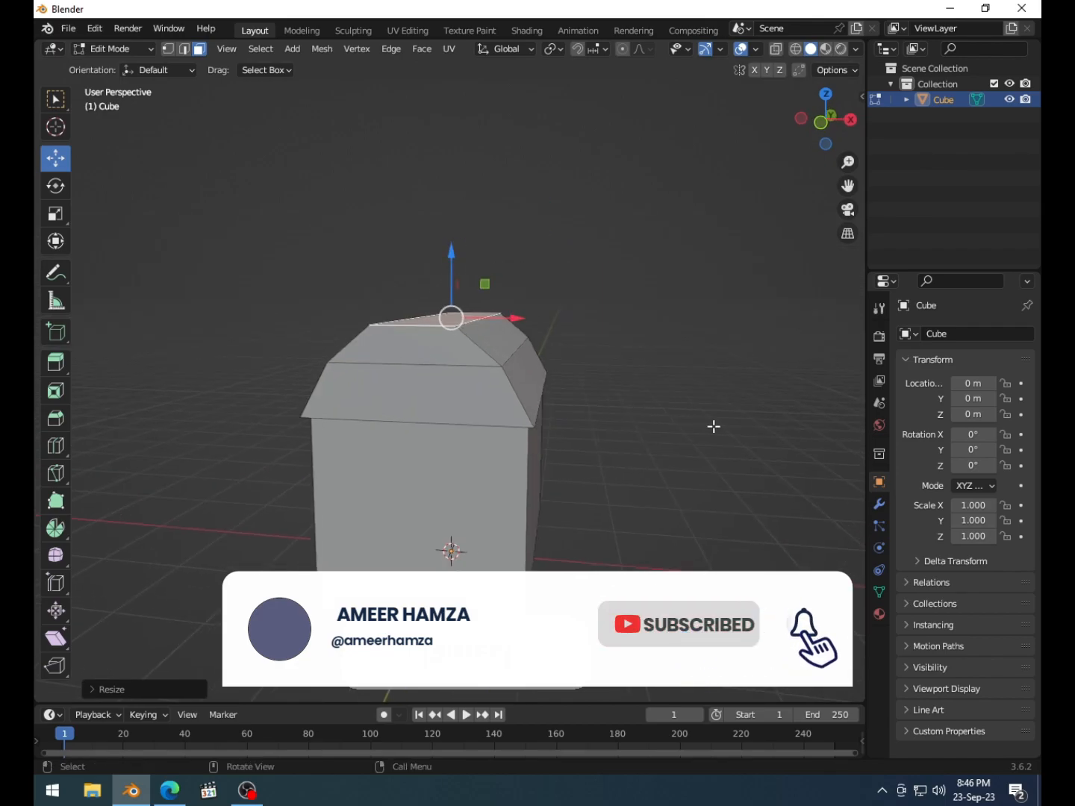
key(s)
key(x)
key(Escape)
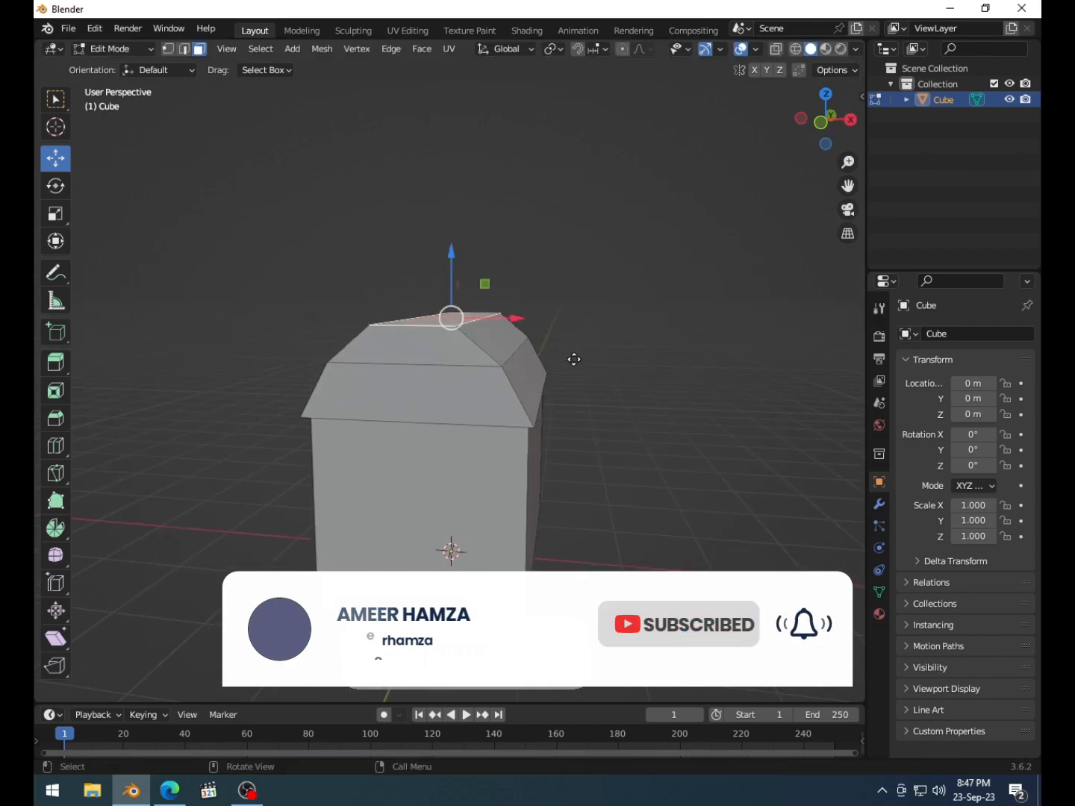
- Extrude the lid's top face slightly for a third tier and narrow it along X to round off the lid
key(e)
click(572, 346)
key(s)
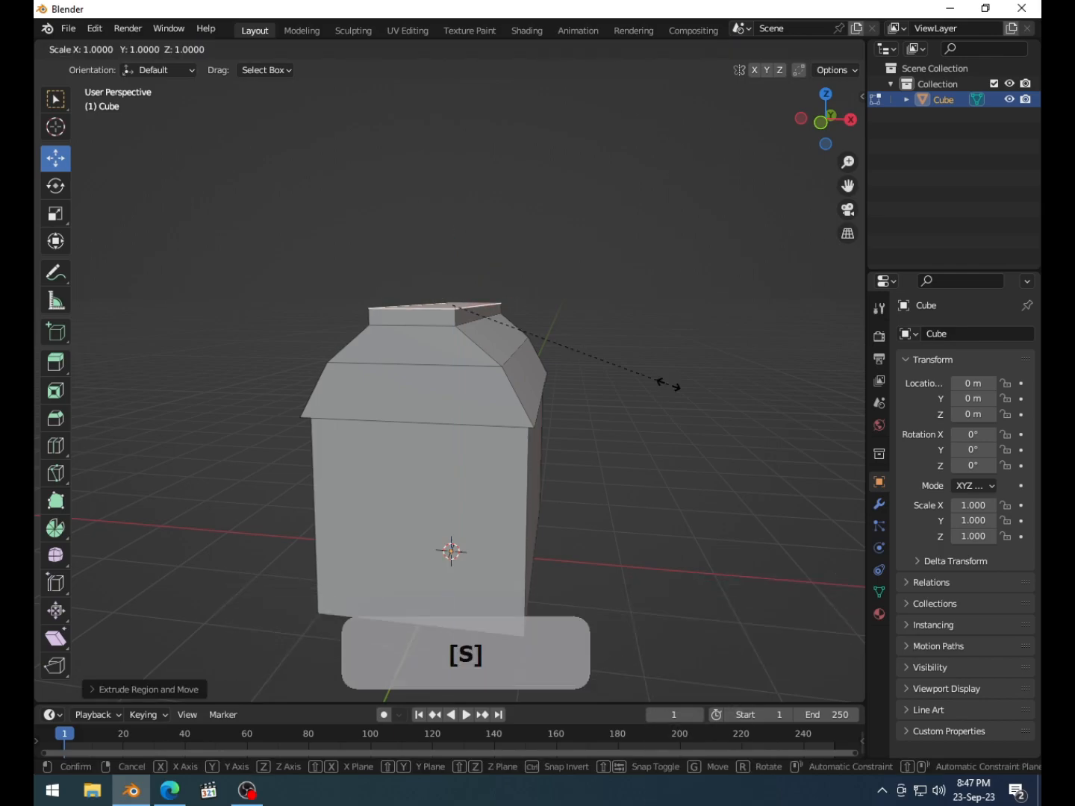
key(x)
click(514, 333)
- Add a single loop cut around the lid, centred along its length
middle_drag(514, 332, 479, 439)
mouse_move(596, 475)
middle_down()
mouse_move(427, 408)
mouse_move(513, 329)
mouse_move(522, 334)
middle_up()
middle_drag(653, 382, 457, 454)
middle_drag(325, 472, 439, 357)
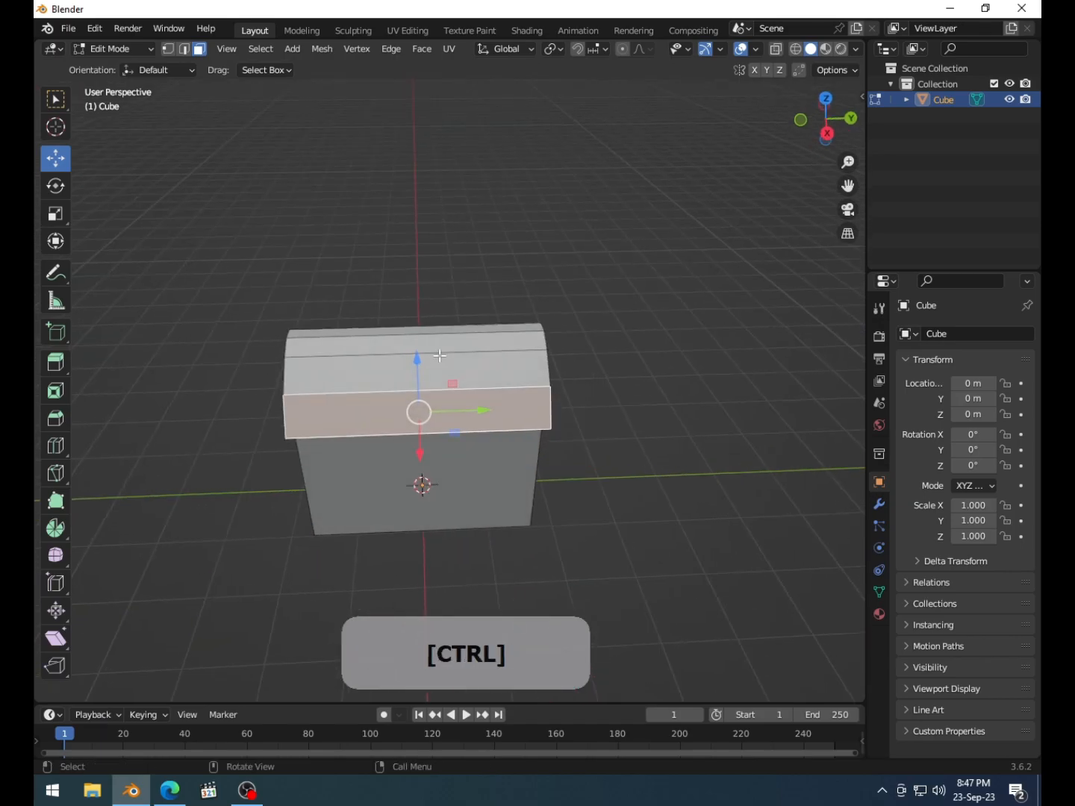
key(ctrl+r)
click(432, 354)
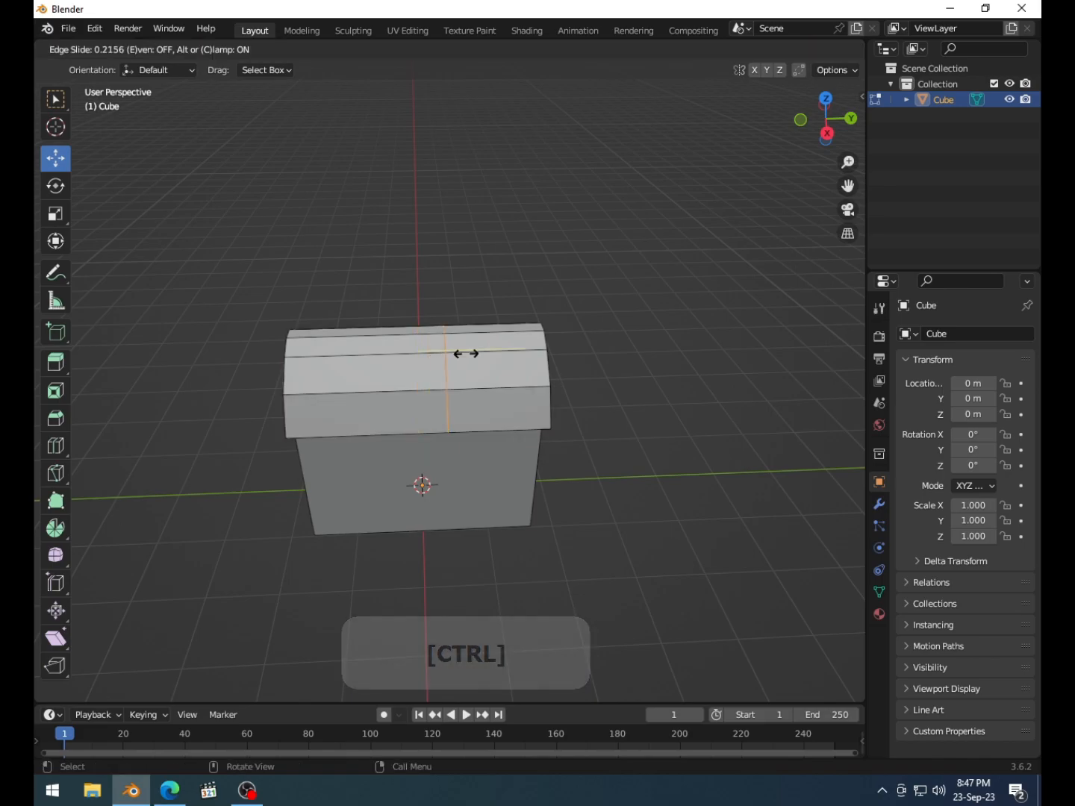
click(440, 356)
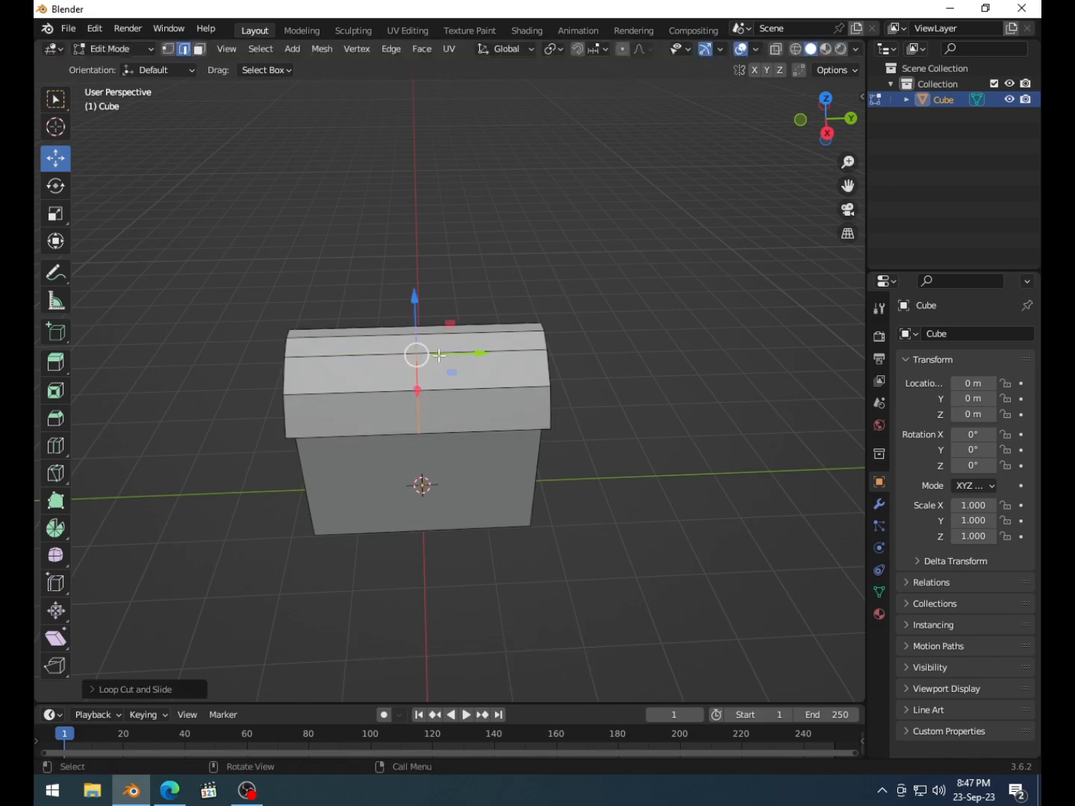
- Bevel the central lid loop about 1.39 m wide with one segment, leaving a narrow band at each end
key(ctrl+b)
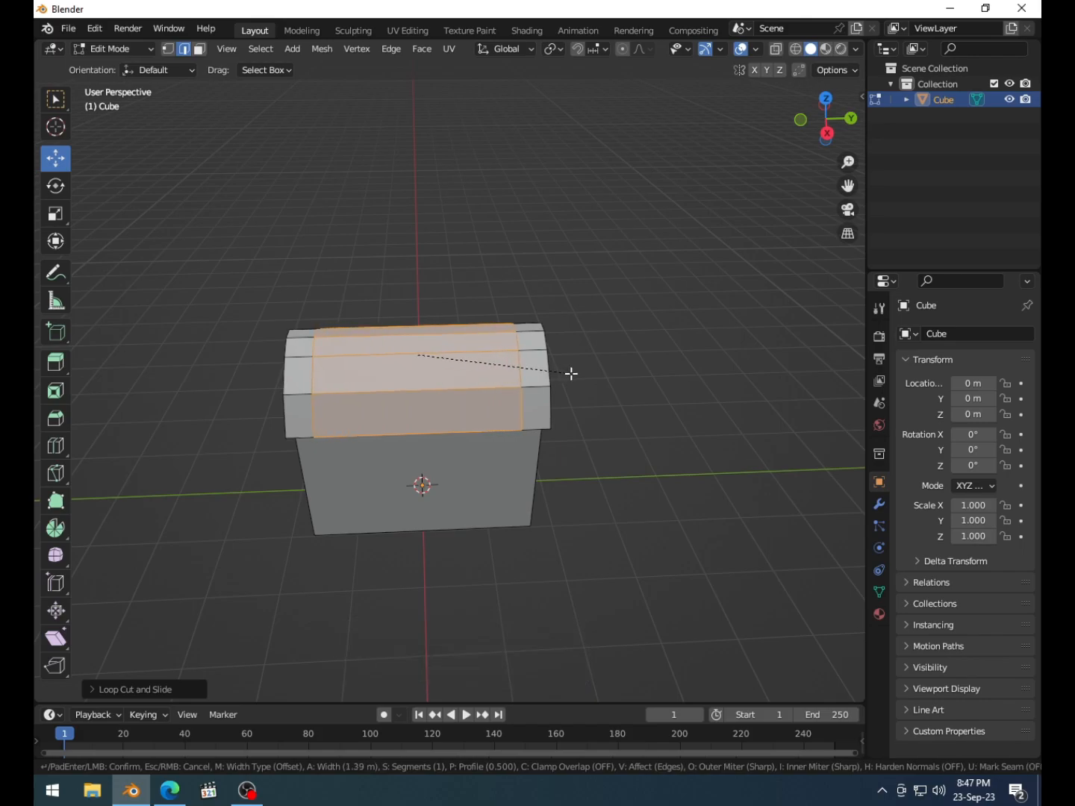
scroll(570, 373, up, 4)
click(571, 374)
- Select the lid's middle faces between the two end bands and extrude them slightly inward along their normals
middle_drag(570, 373, 506, 384)
click(507, 388)
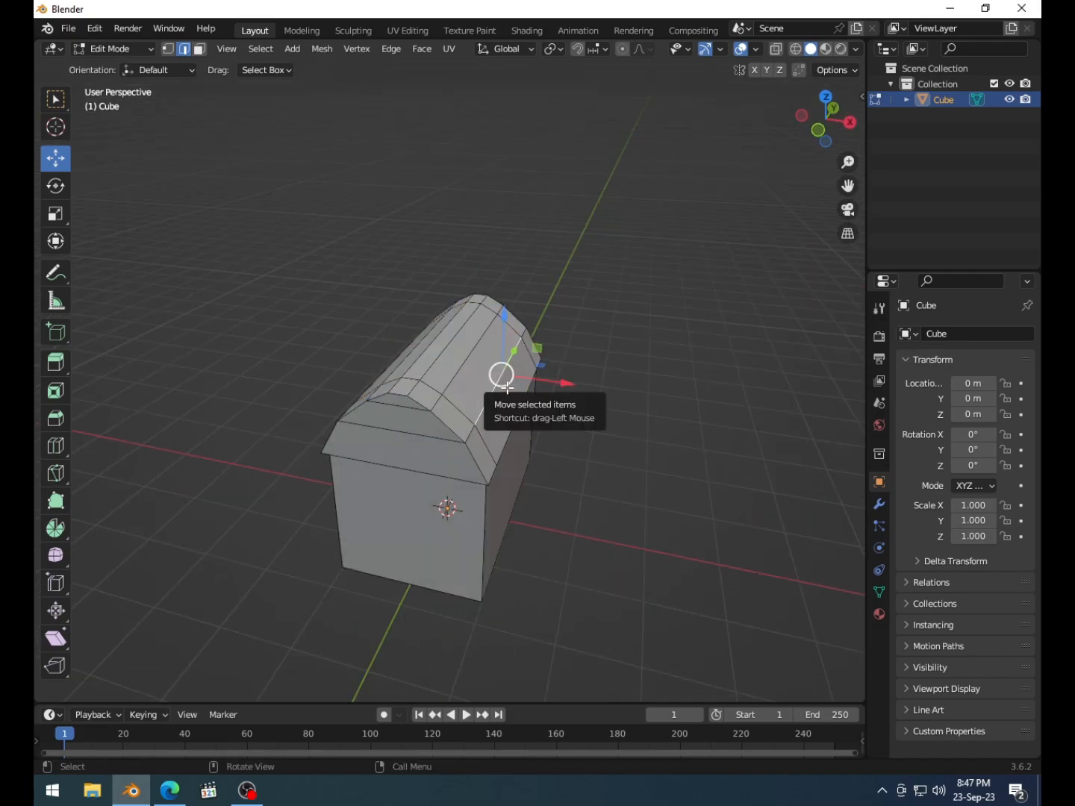
key(3)
click(507, 387)
middle_drag(470, 387, 313, 396)
shift+click(458, 400)
ctrl+shift+click(406, 389)
middle_drag(438, 390, 392, 435)
ctrl+shift+click(380, 442)
middle_drag(511, 400, 479, 406)
click(461, 403)
ctrl+click(407, 433)
middle_drag(418, 435, 458, 393)
scroll(367, 442, up, 3)
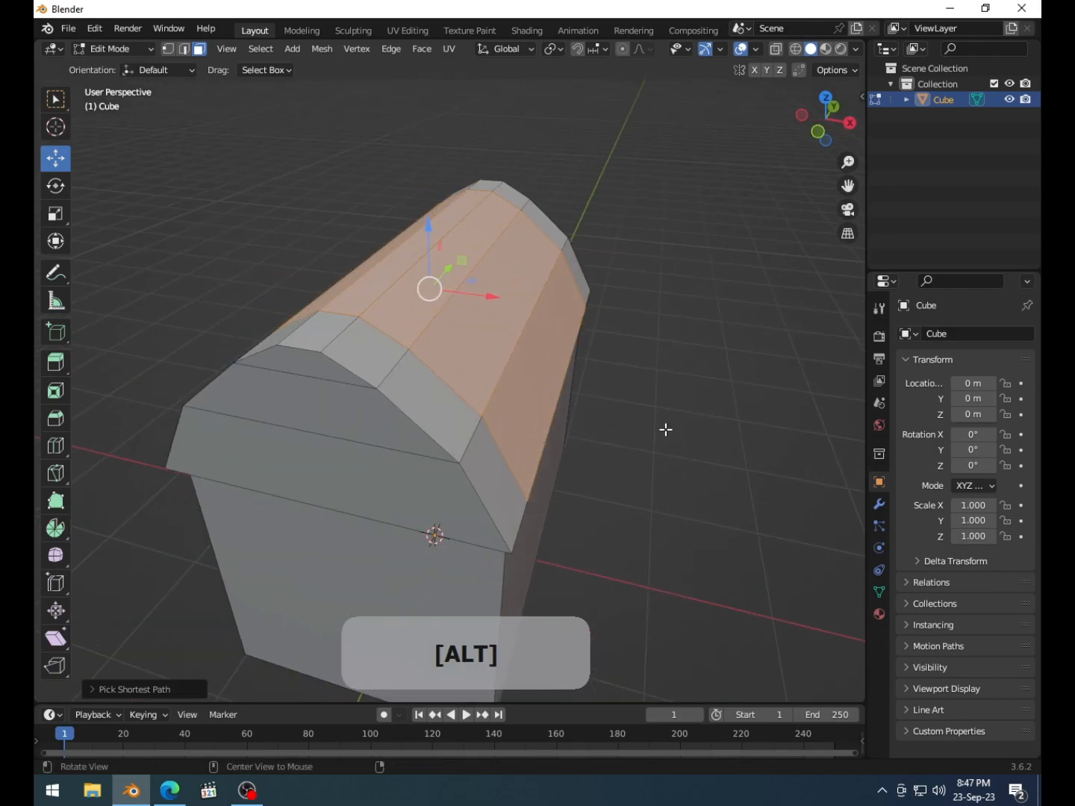
key(alt+e)
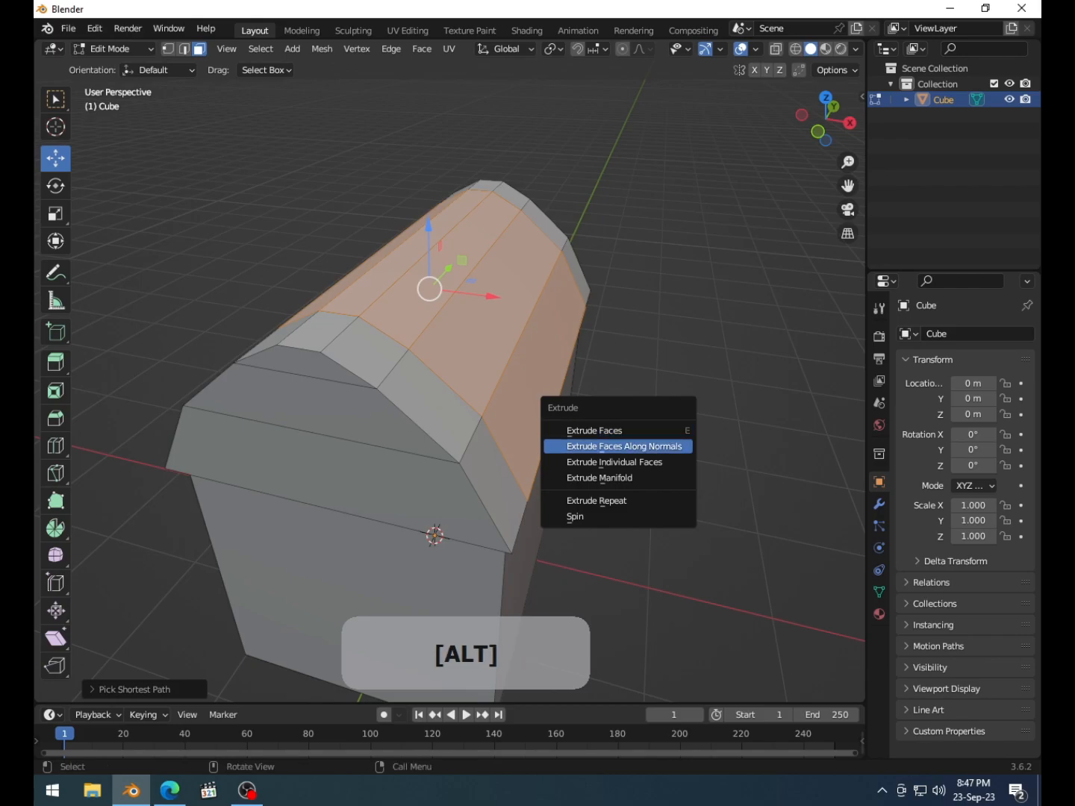
click(656, 446)
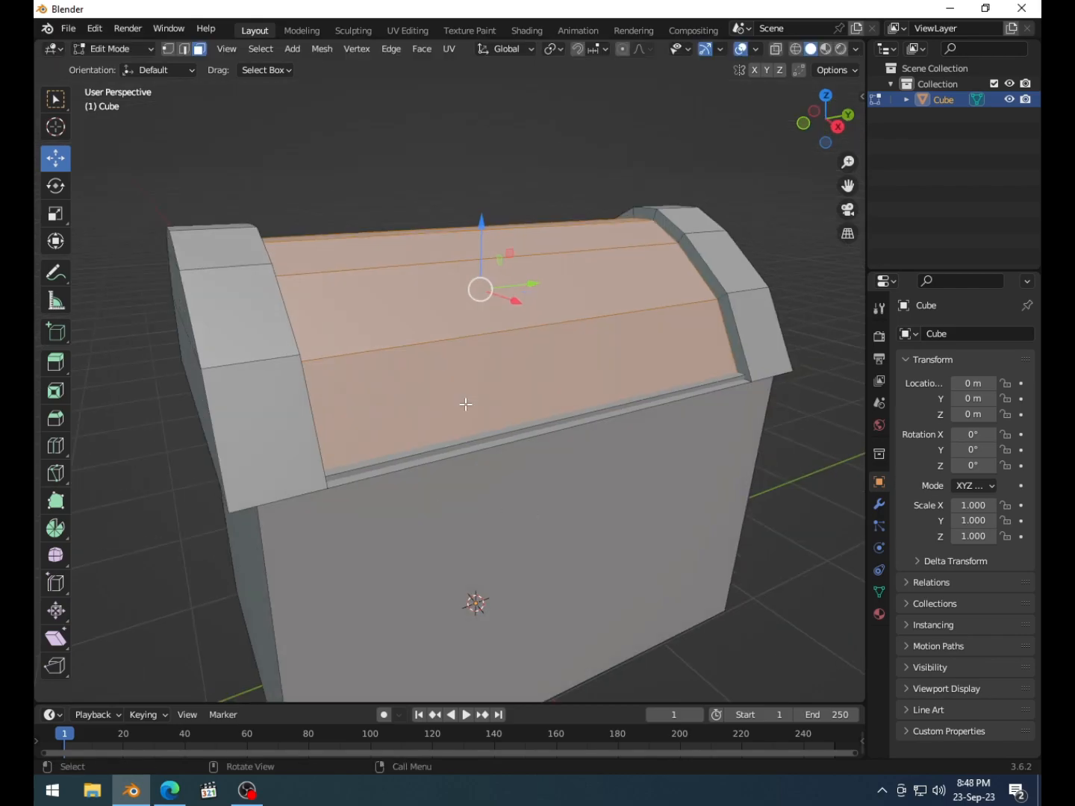
- Dissolve the upper horizontal edge on both end faces of the lid
scroll(466, 404, down, 3)
middle_drag(465, 404, 490, 402)
scroll(448, 404, up, 2)
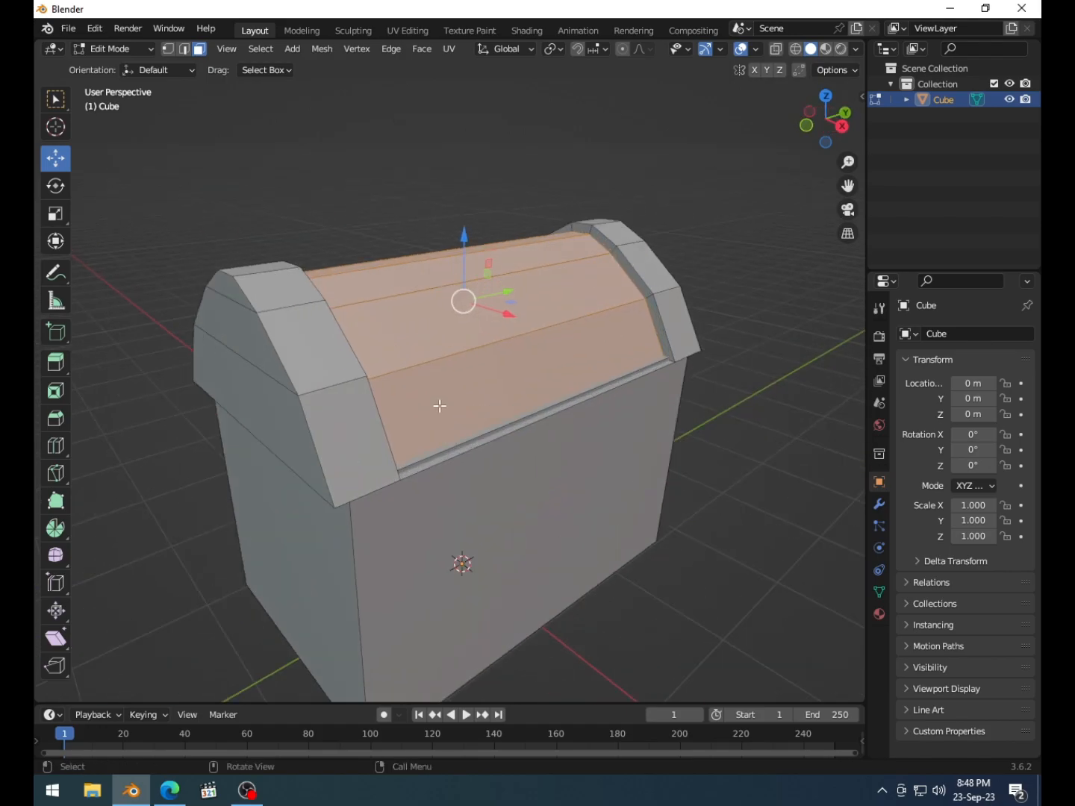
mouse_move(404, 410)
middle_down()
mouse_move(352, 413)
mouse_move(216, 384)
mouse_move(409, 415)
middle_up()
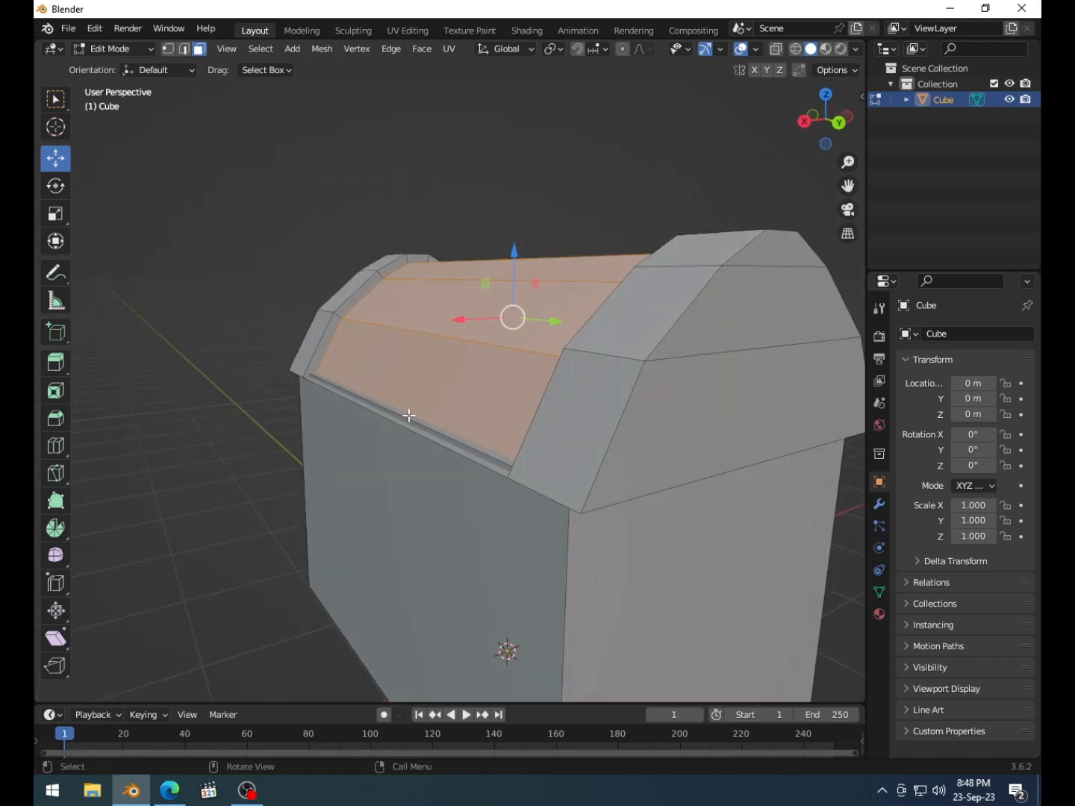
middle_drag(702, 409, 645, 370)
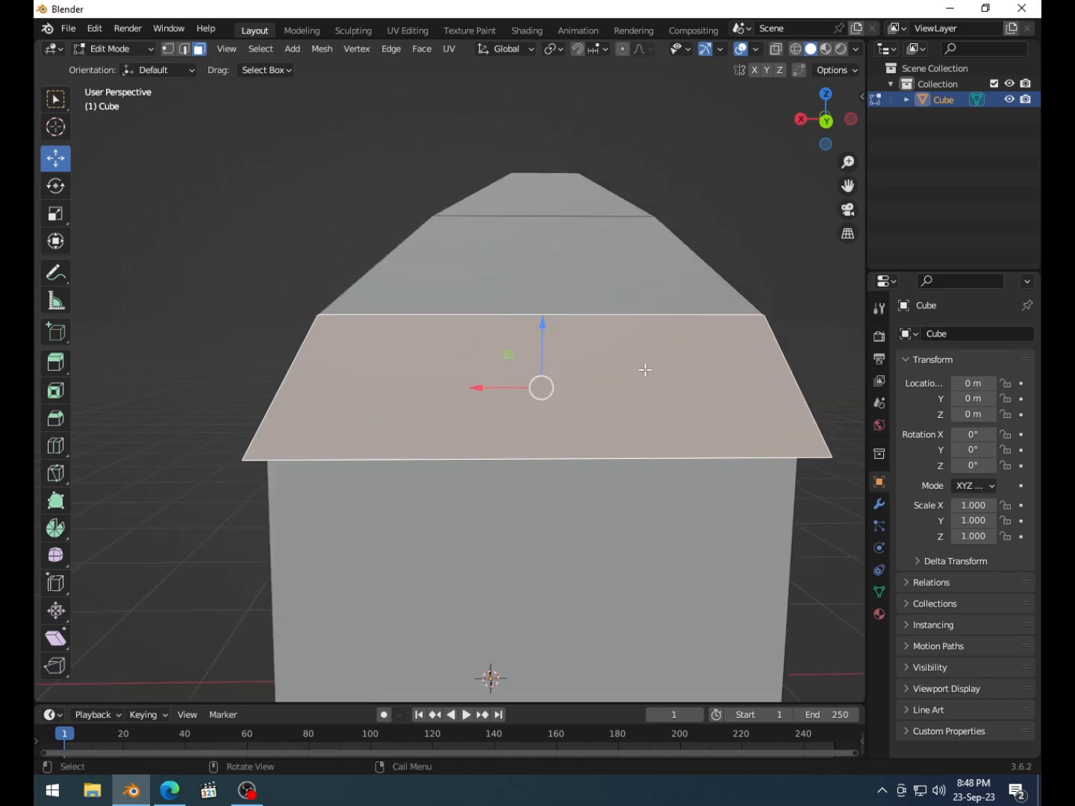
click(600, 214)
key(2)
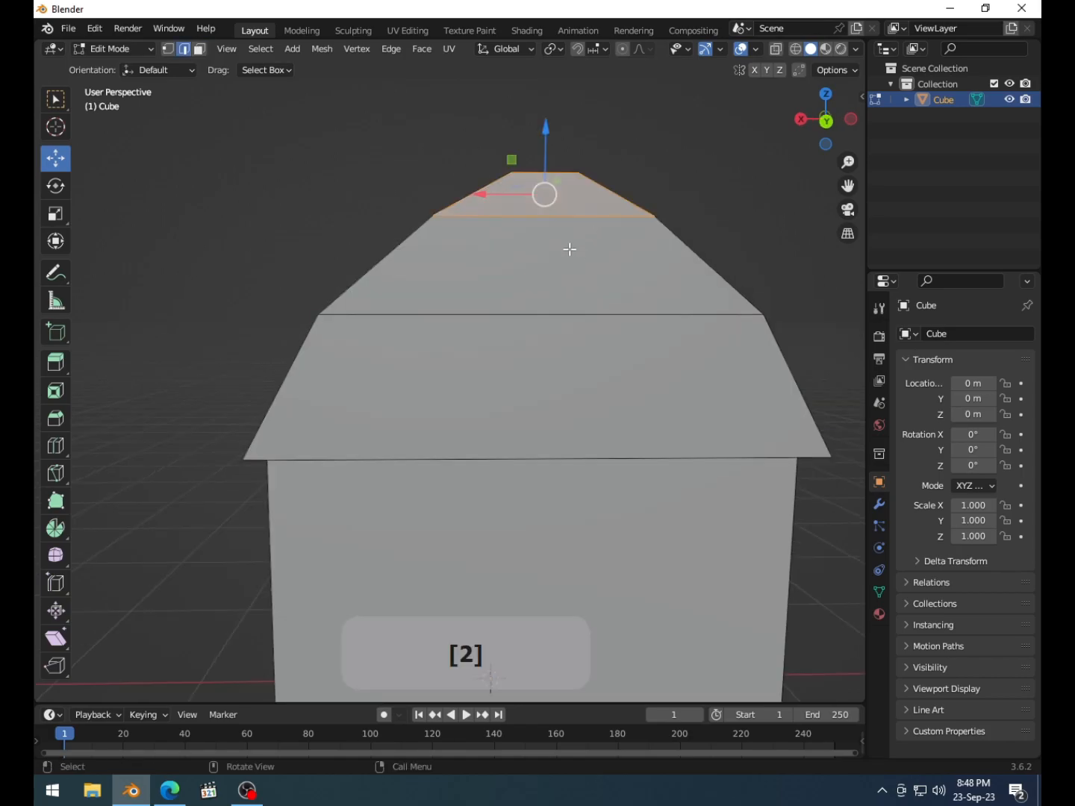
click(551, 215)
middle_drag(407, 247, 722, 289)
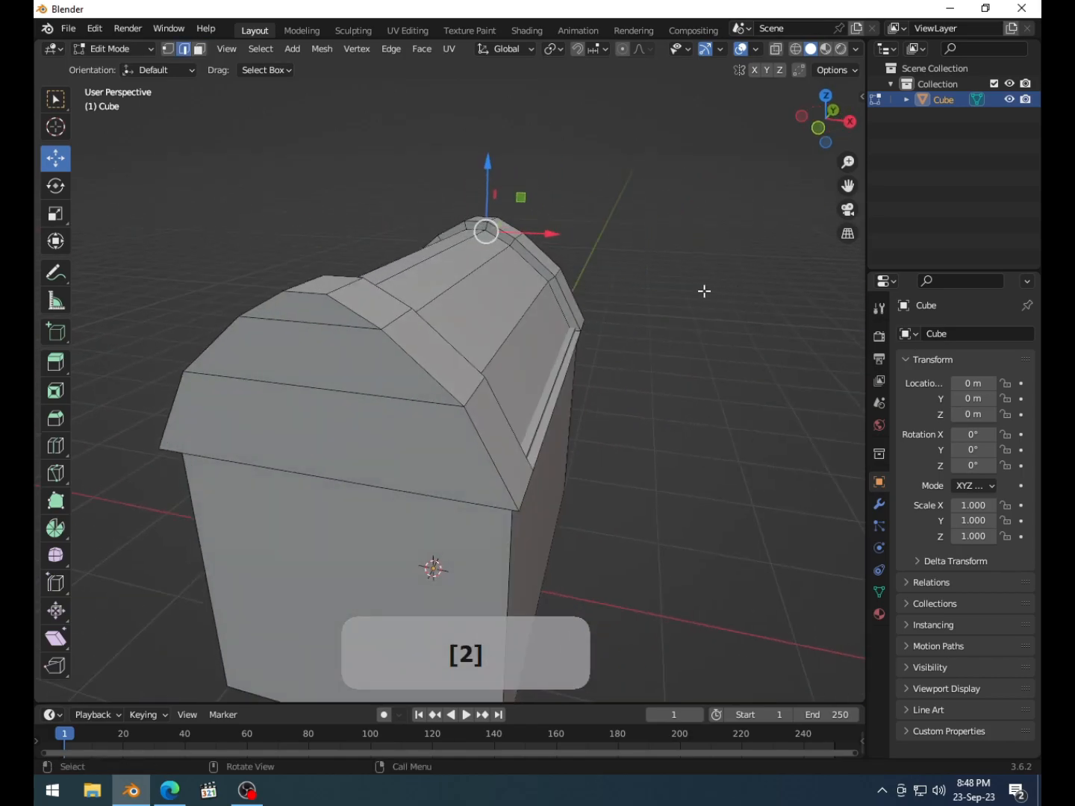
shift+click(355, 326)
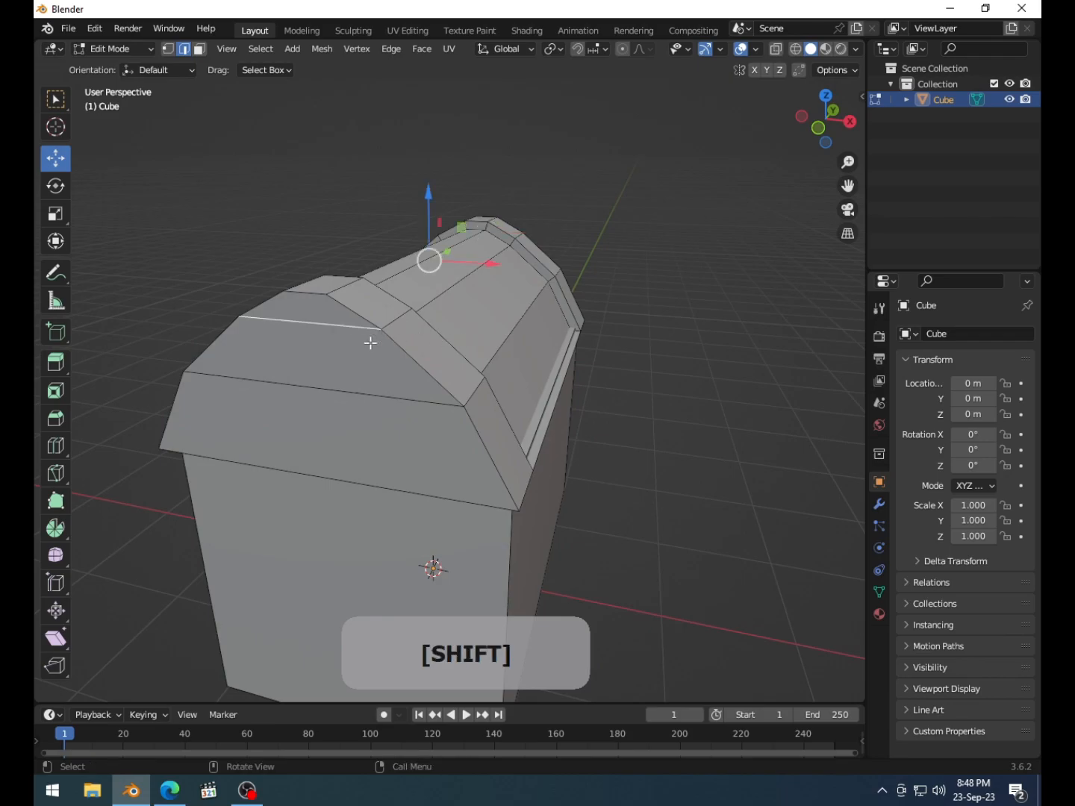
key(z)
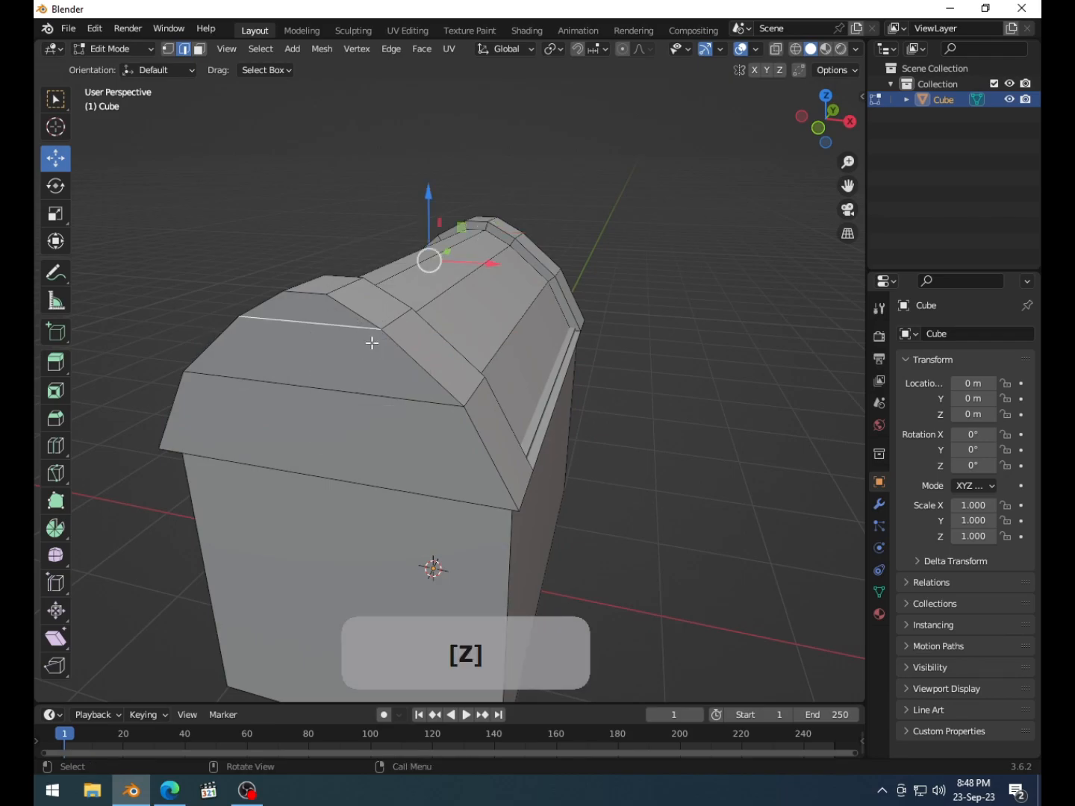
key(x)
click(377, 475)
middle_drag(415, 437, 238, 401)
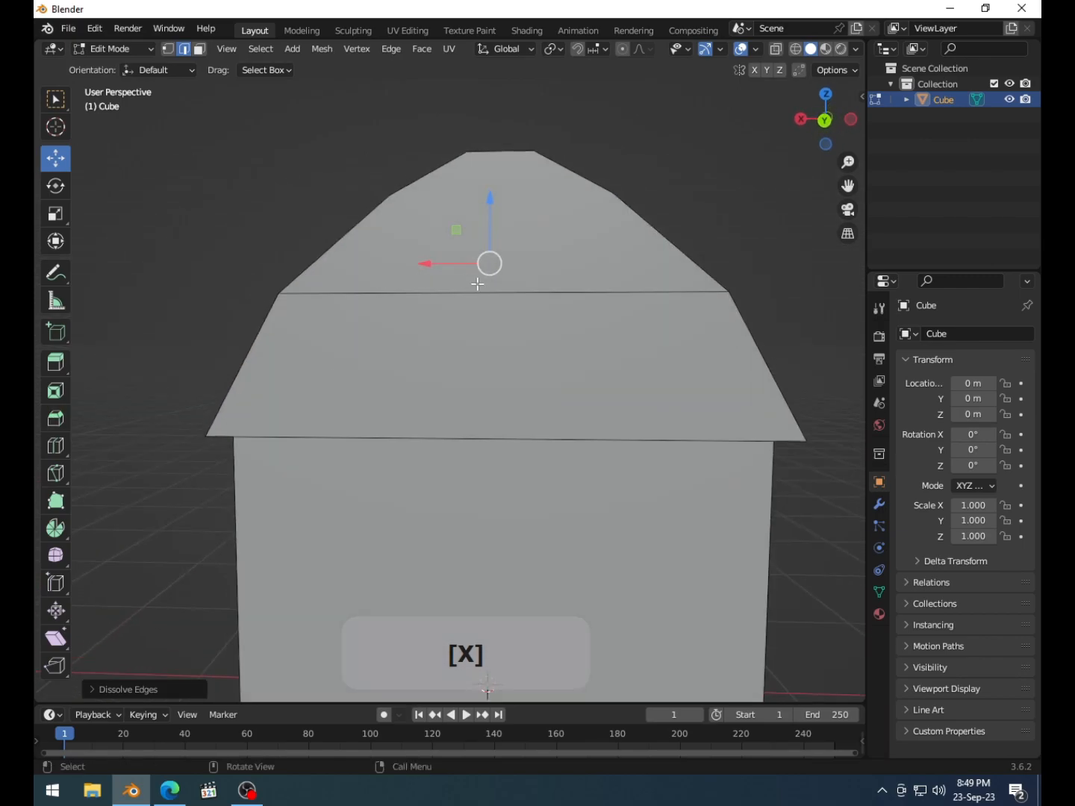
- Select the upper and lower faces on both ends of the lid and inset them individually by about 0.1 m
key(3)
click(384, 281)
middle_drag(383, 281, 600, 353)
shift+click(289, 312)
shift+click(336, 407)
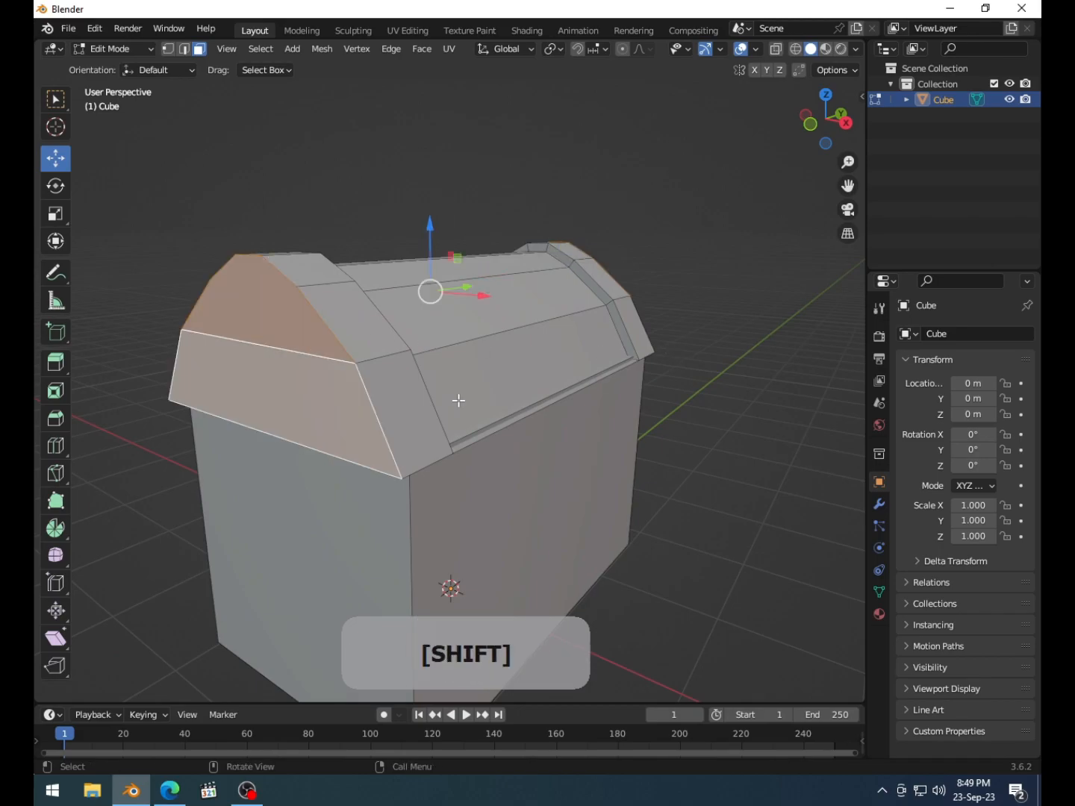
middle_drag(456, 401, 216, 389)
shift+click(648, 407)
scroll(649, 409, down, 2)
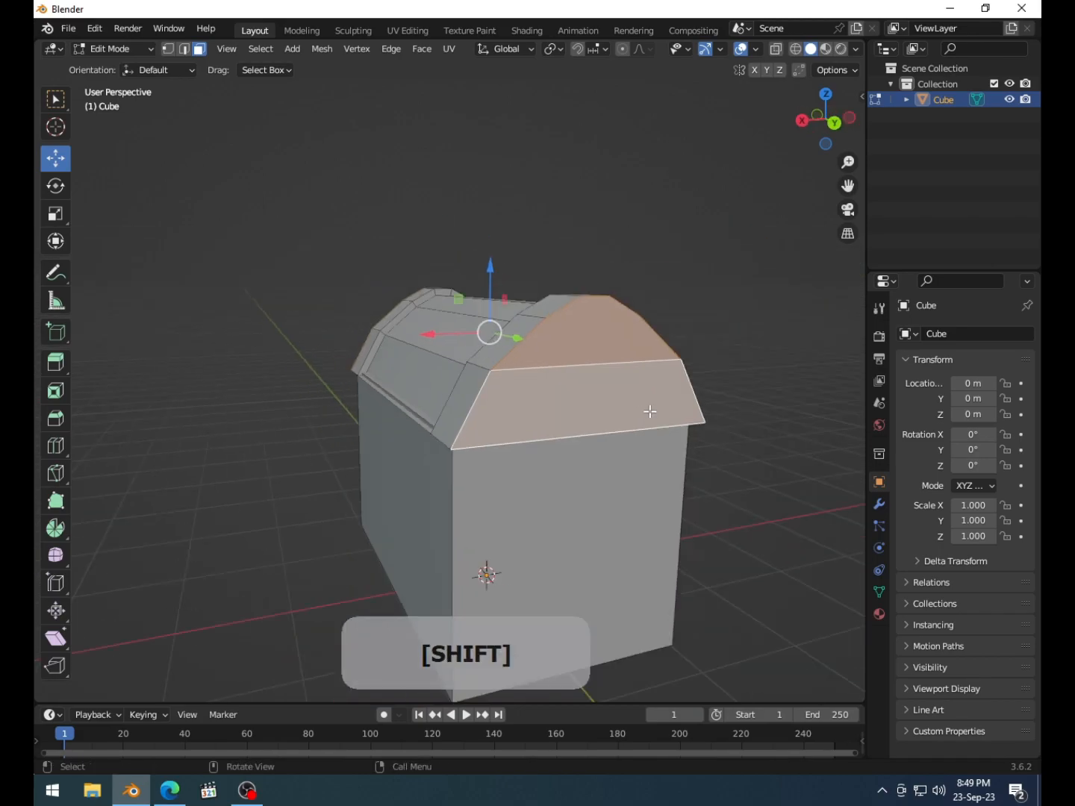
key(i)
right_click(679, 447)
key(i)
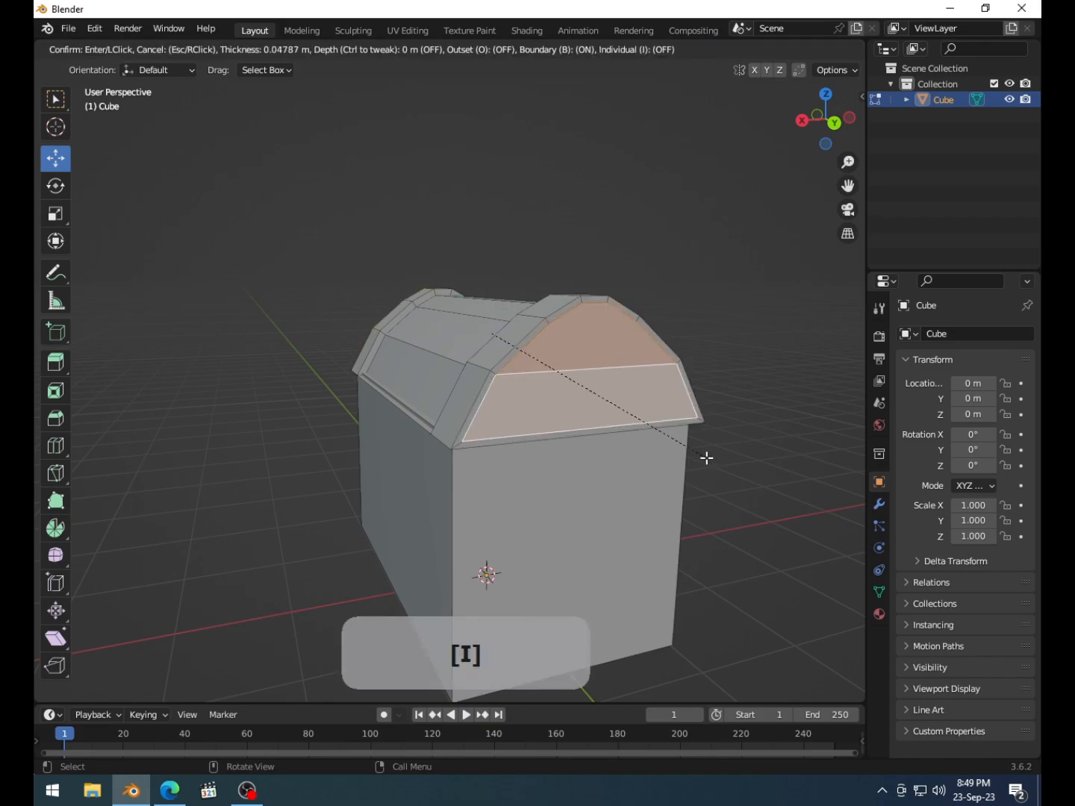
key(i)
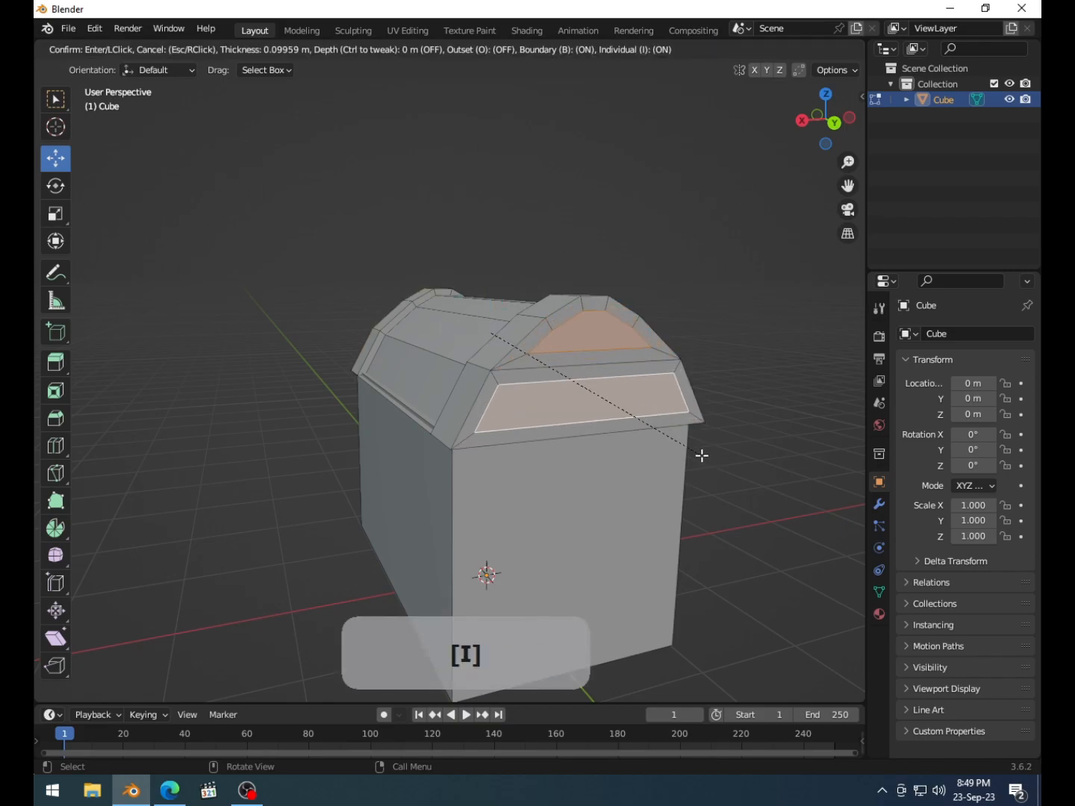
click(703, 456)
- Extrude the inset lid end faces inward along their normals by about 0.15 m
key(alt+e)
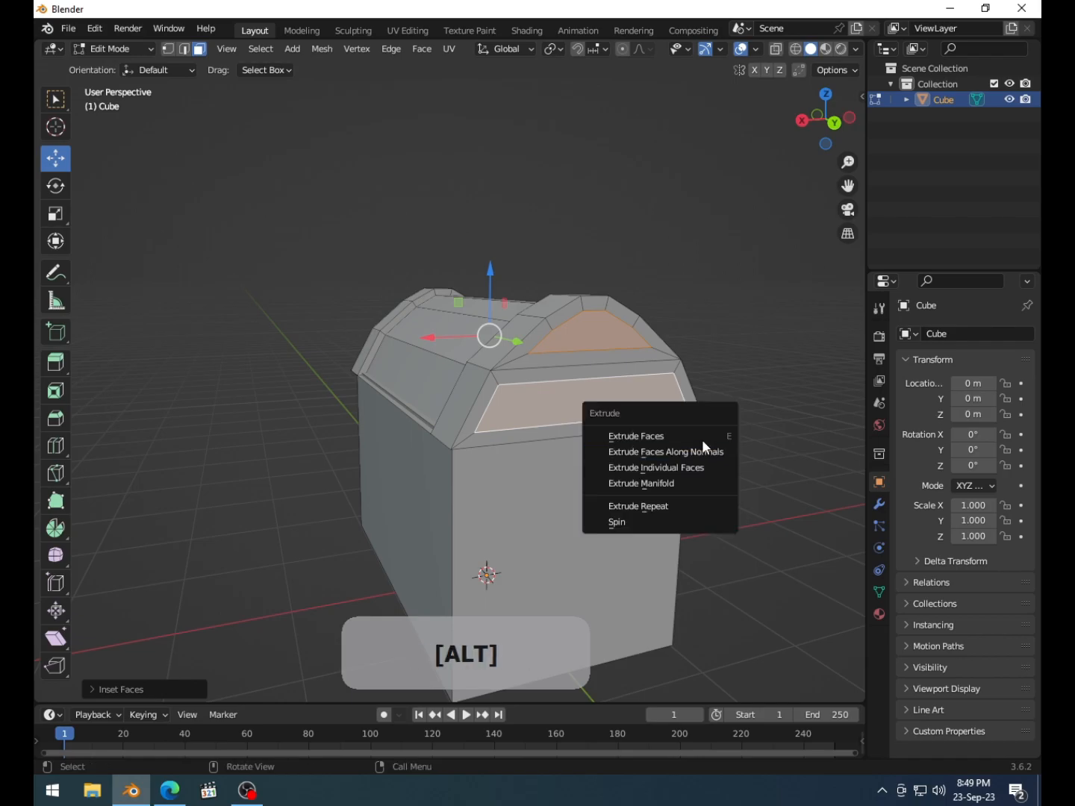
click(703, 448)
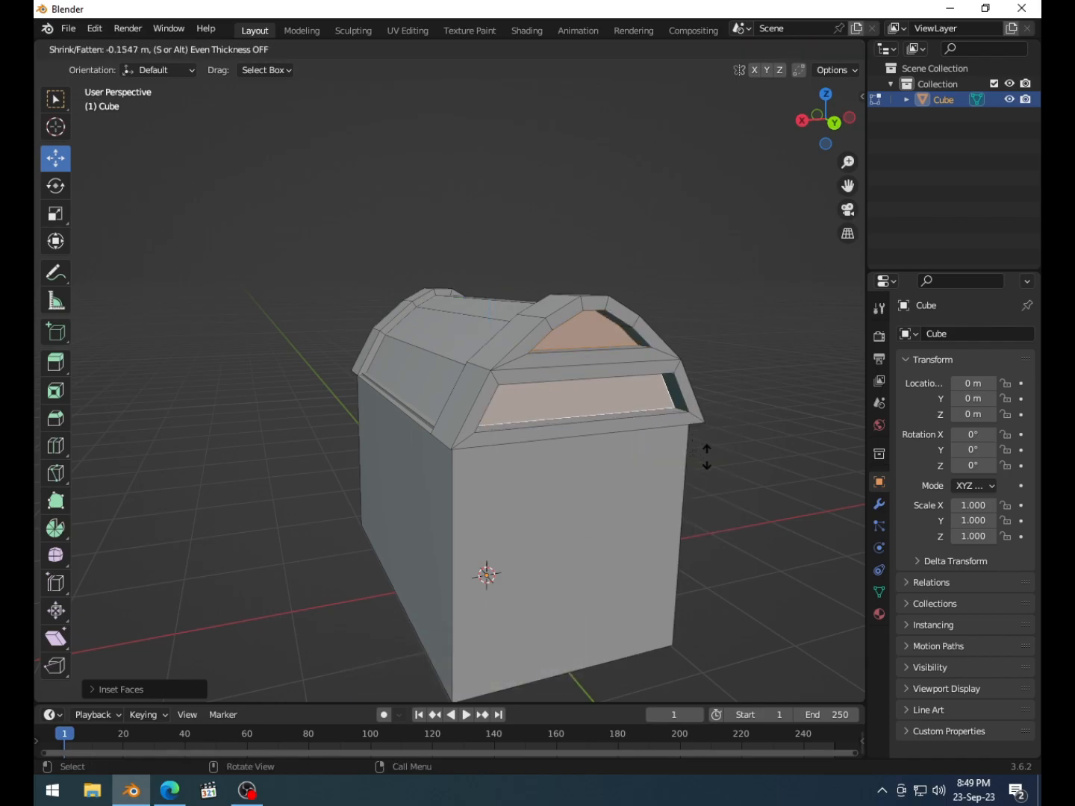
click(705, 455)
- Dissolve the lengthwise edge running along the top of the lid's middle section
middle_drag(706, 455, 515, 373)
click(497, 389)
ctrl+click(541, 411)
key(2)
click(580, 366)
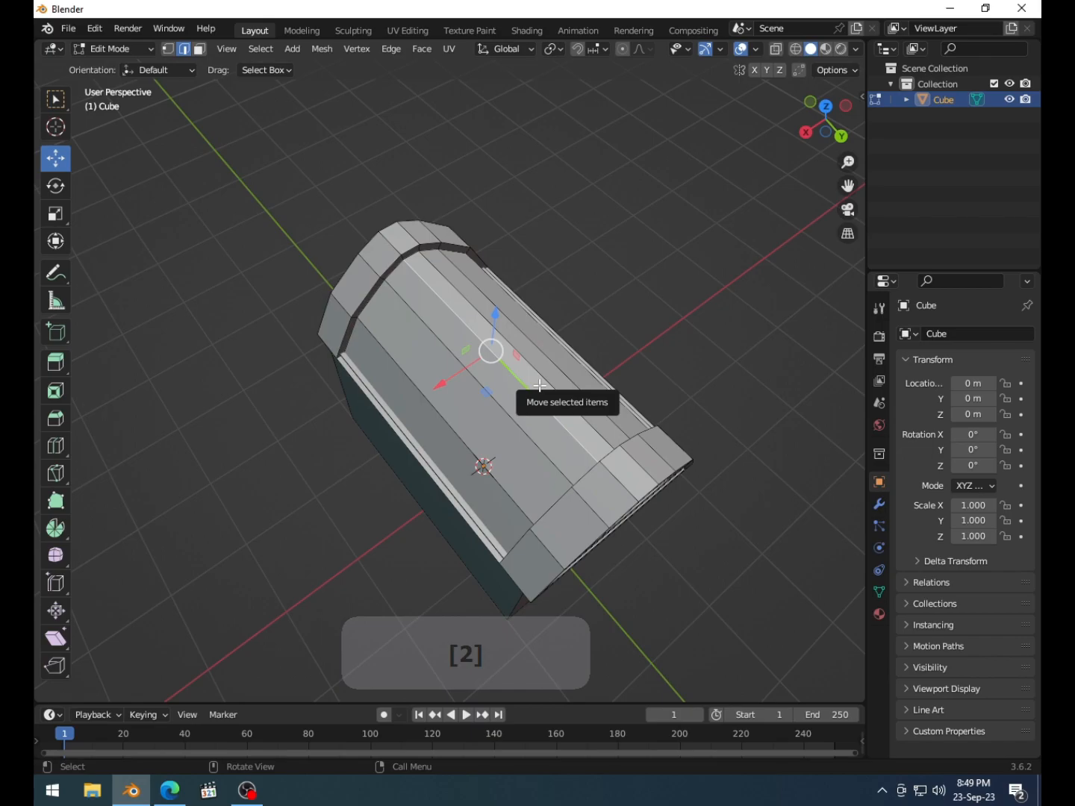
key(x)
click(525, 384)
scroll(582, 434, up, 2)
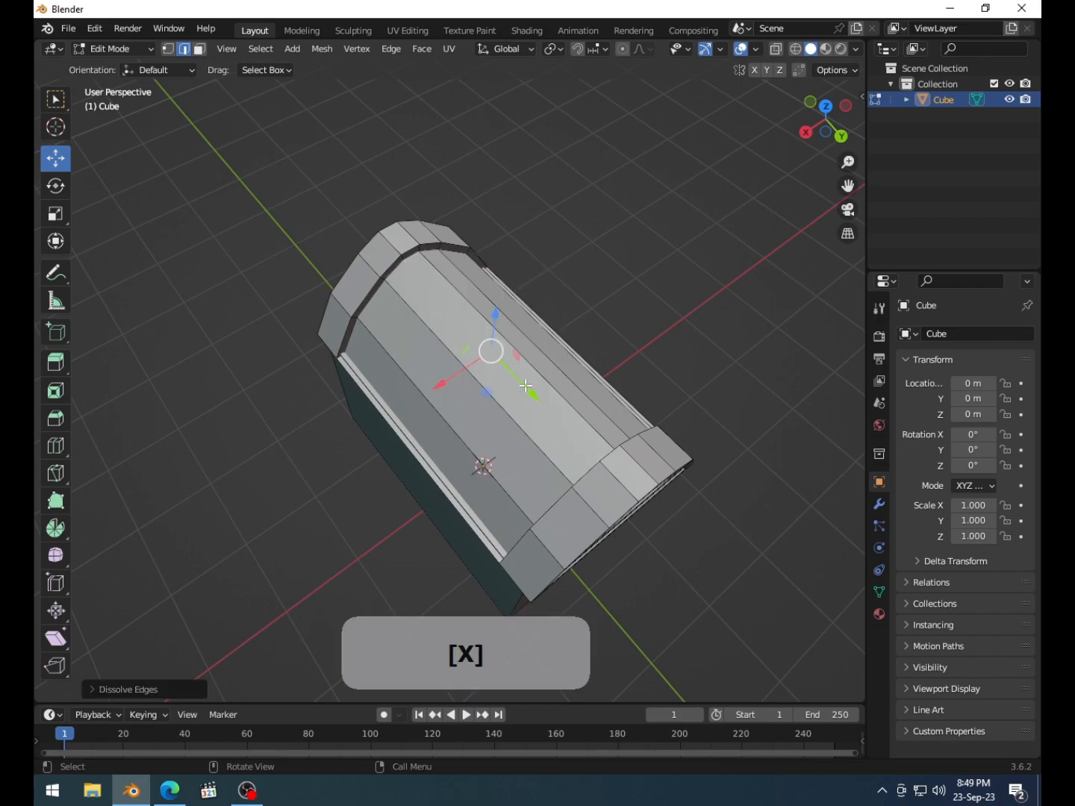
- Select the lid's lengthwise faces between the end bands and inset them individually to form separate framed panels
middle_drag(466, 464, 509, 437)
click(515, 448)
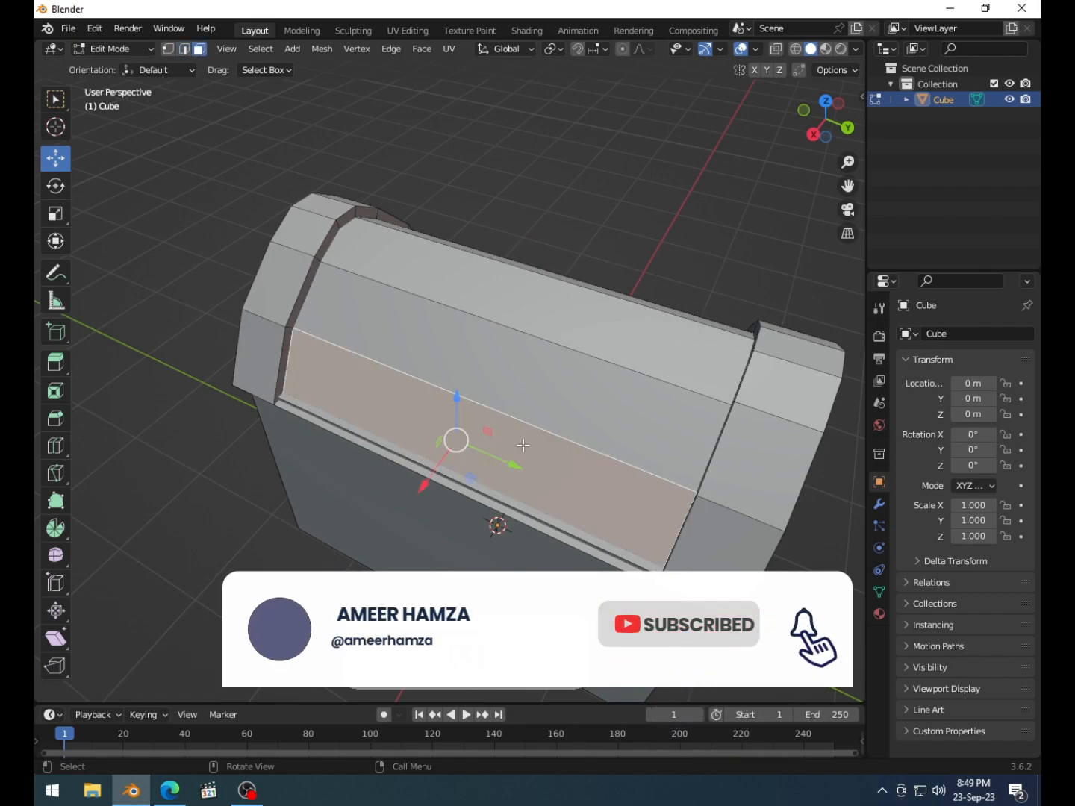
middle_drag(555, 460, 433, 461)
shift+click(582, 484)
ctrl+click(582, 417)
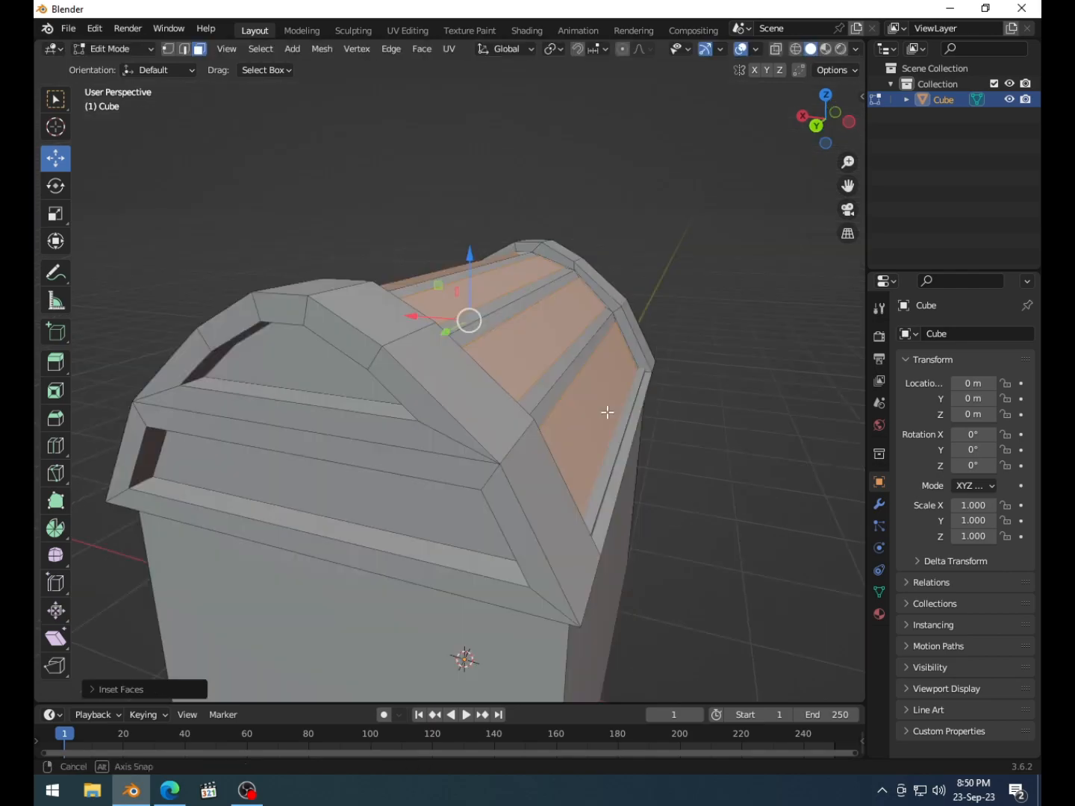
- Extrude the lid's inset middle panels inward along their normals by about 0.11 m
middle_drag(607, 413, 540, 418)
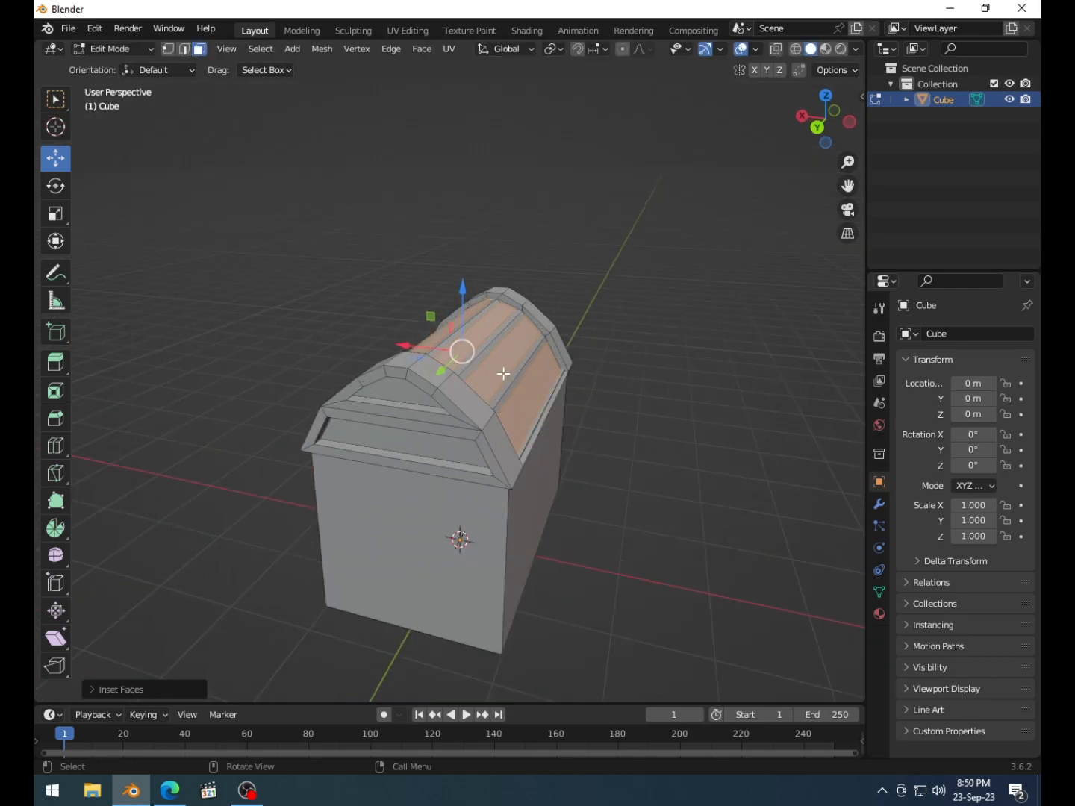
middle_drag(502, 373, 473, 390)
key(alt+e)
click(598, 404)
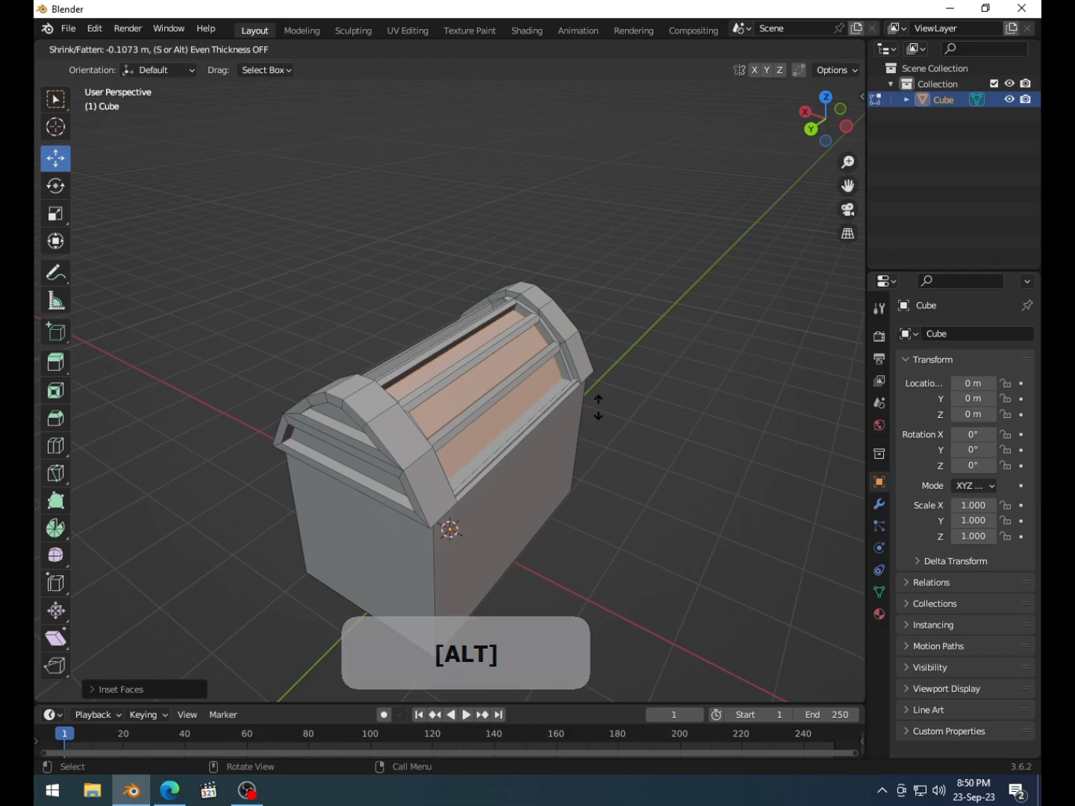
- Select the outer faces of the chest body and inset them to leave a wide frame around each
middle_drag(487, 385, 710, 360)
key(KP_1)
key(KP_3)
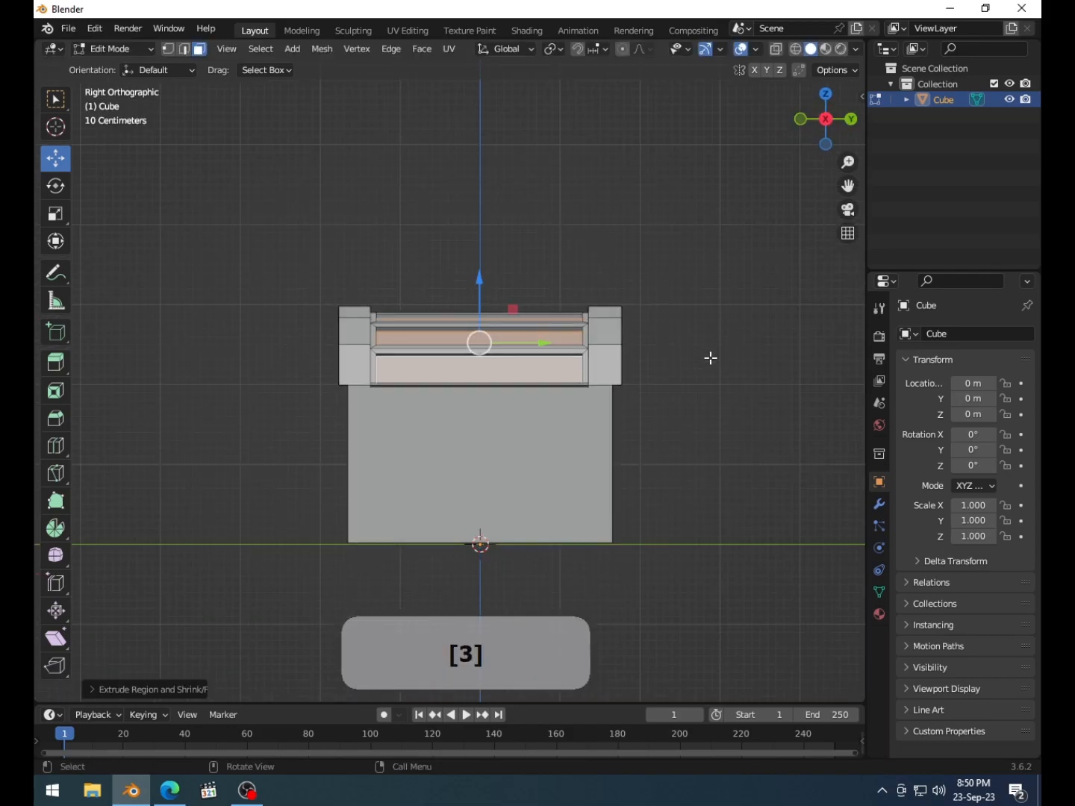
scroll(601, 511, up, 4)
scroll(478, 547, down, 3)
shift+middle_drag(475, 432, 456, 409)
click(456, 409)
middle_drag(456, 464, 279, 393)
shift+click(655, 467)
middle_drag(654, 466, 548, 570)
scroll(607, 497, down, 3)
key(i)
click(603, 569)
- Extrude the body's inset faces inward along their normals to recess the panels
key(alt+e)
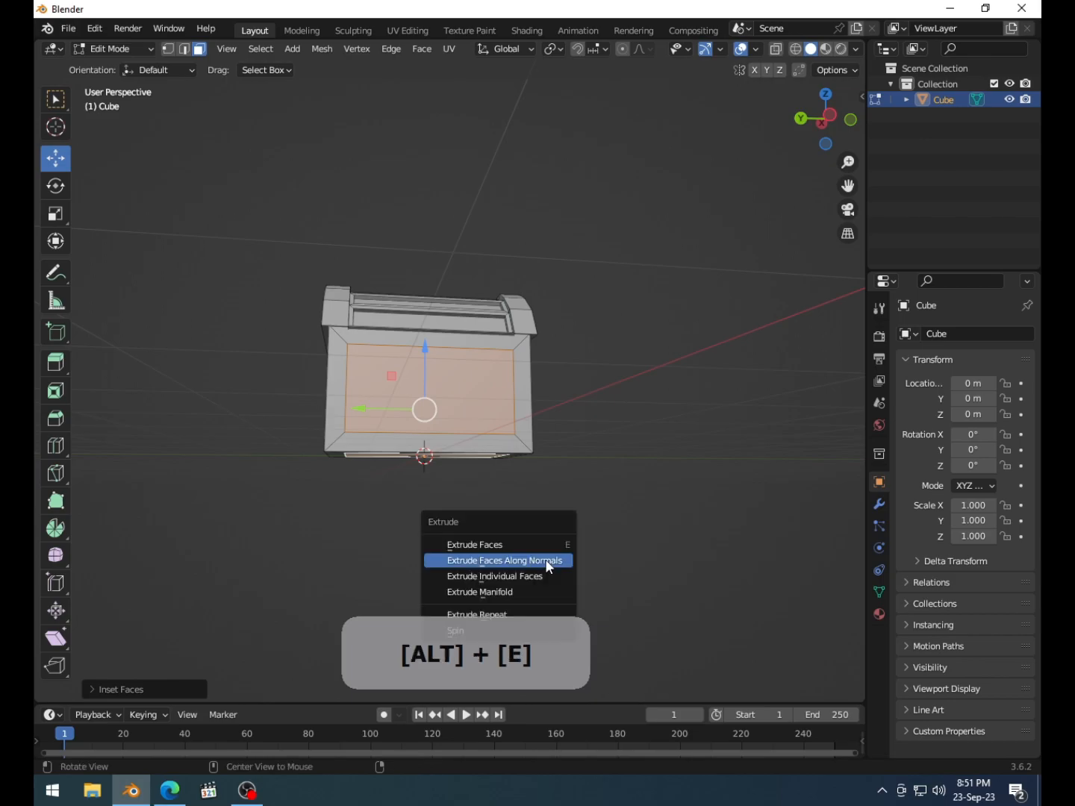
click(545, 560)
click(607, 568)
middle_drag(607, 569, 608, 475)
key(Caps_Lock)
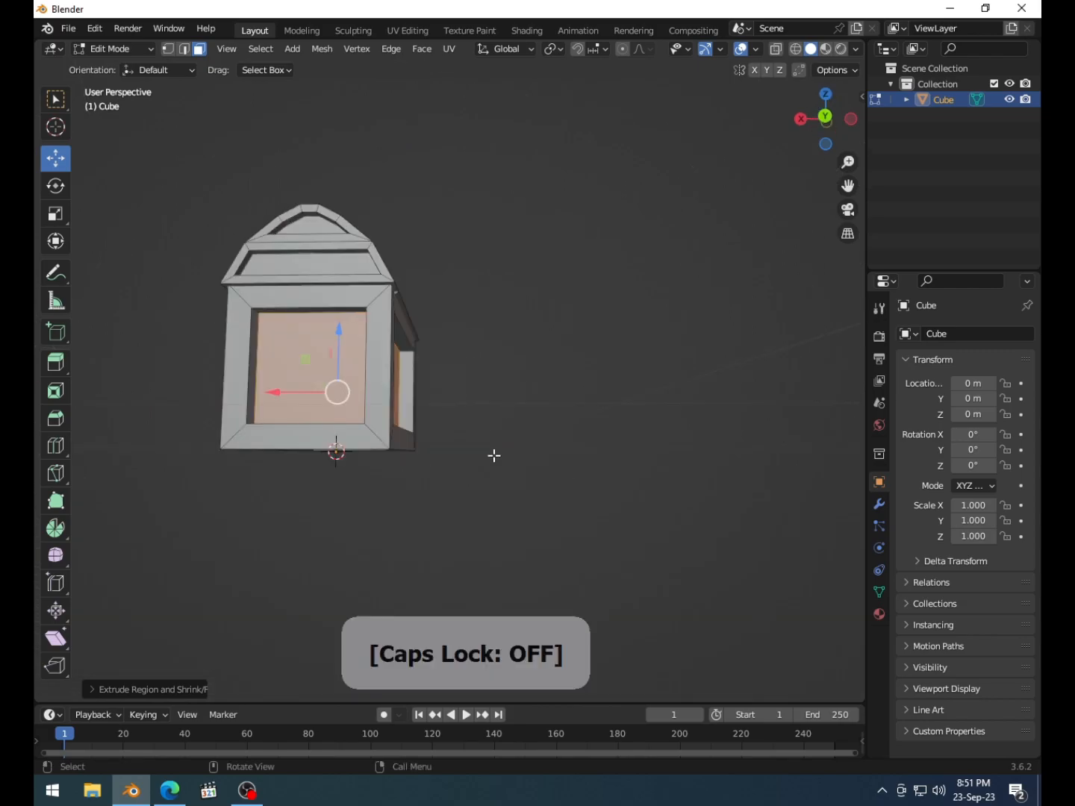
key(shift)
key(Caps_Lock)
key(Caps_Lock)
key(Tab)
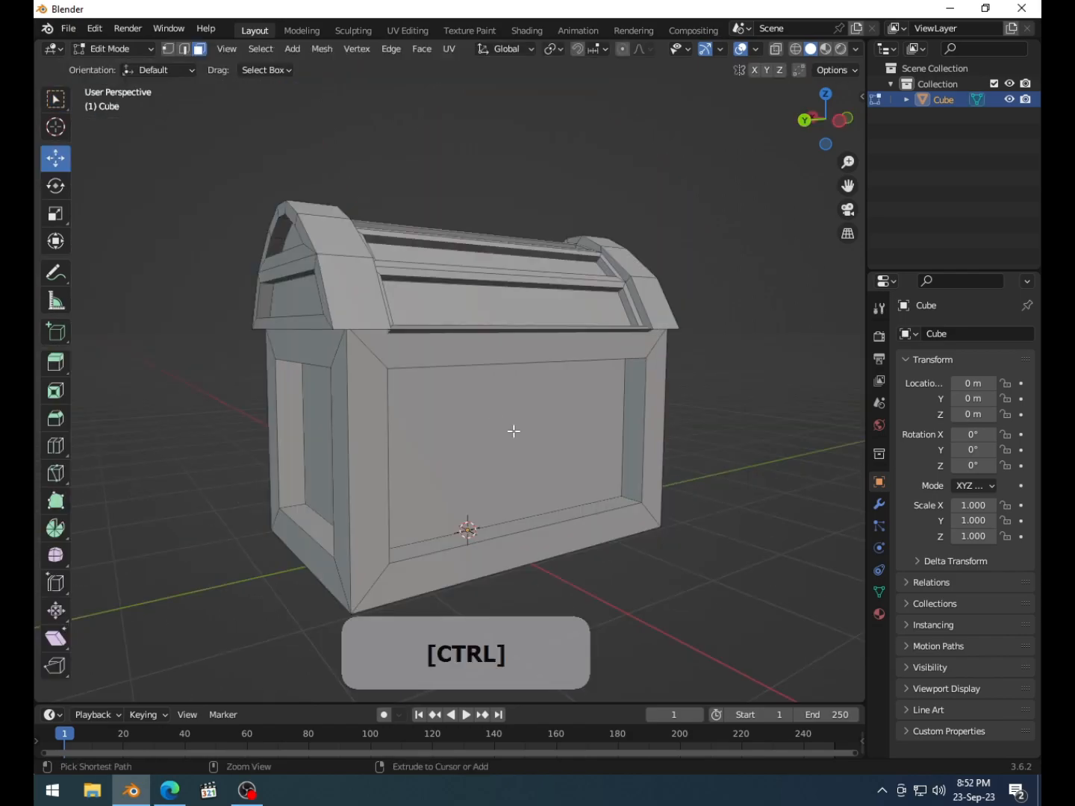
- Add two evenly spaced horizontal loop cuts around the chest body, dividing each recessed panel into three strips
key(ctrl+r)
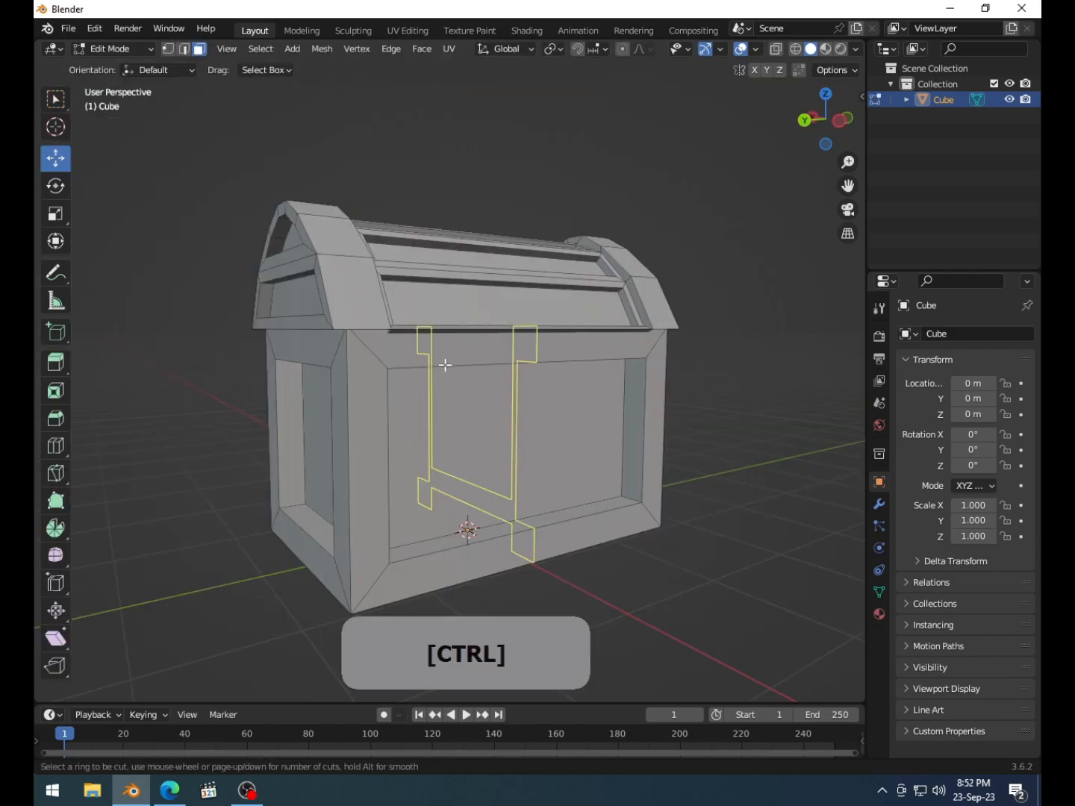
scroll(357, 426, up, 1)
click(357, 426)
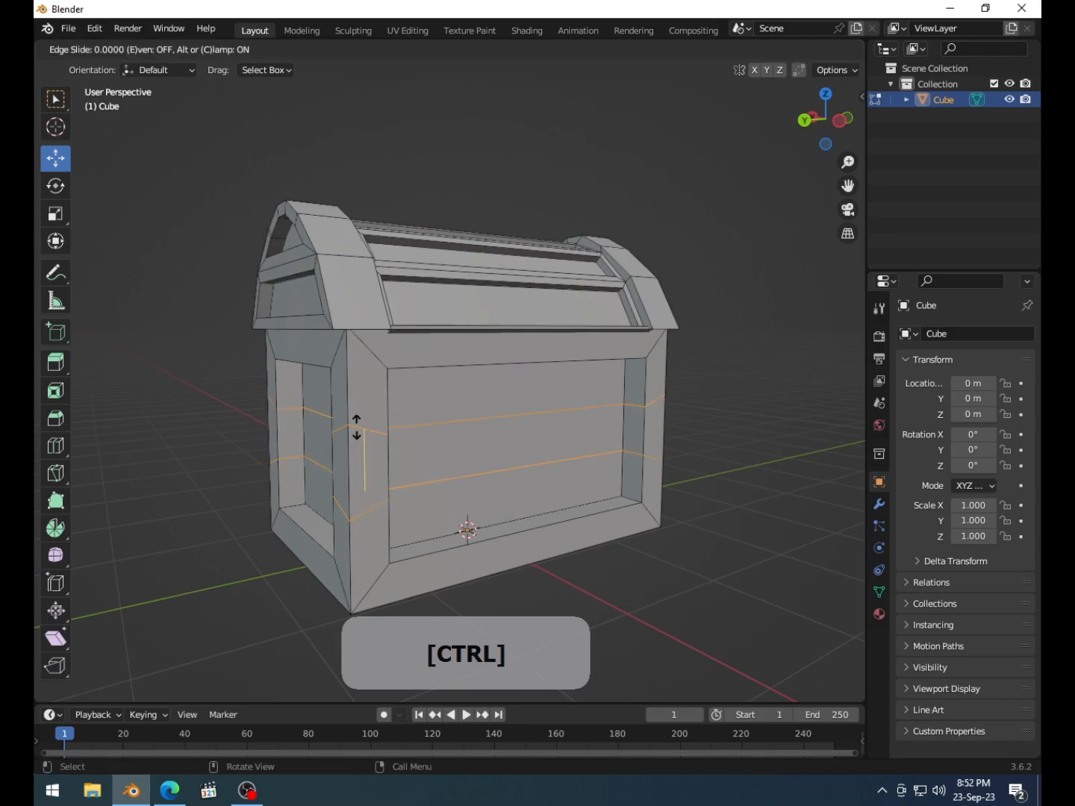
click(468, 429)
key(Tab)
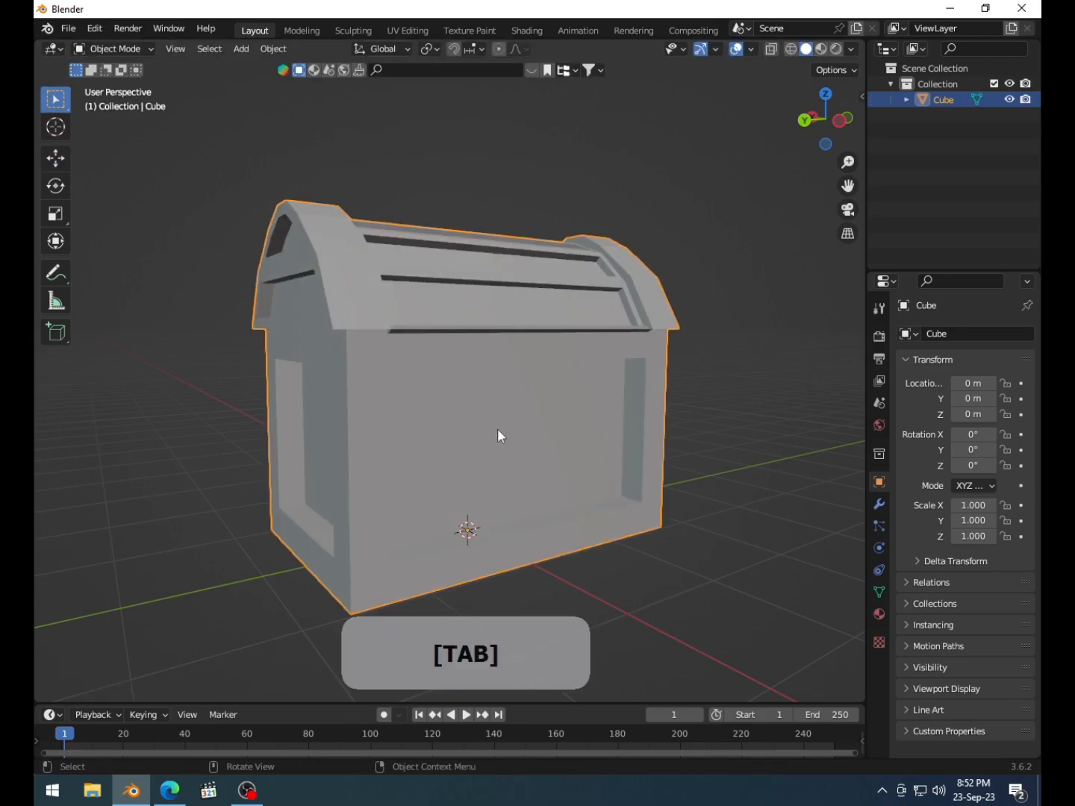
key(Tab)
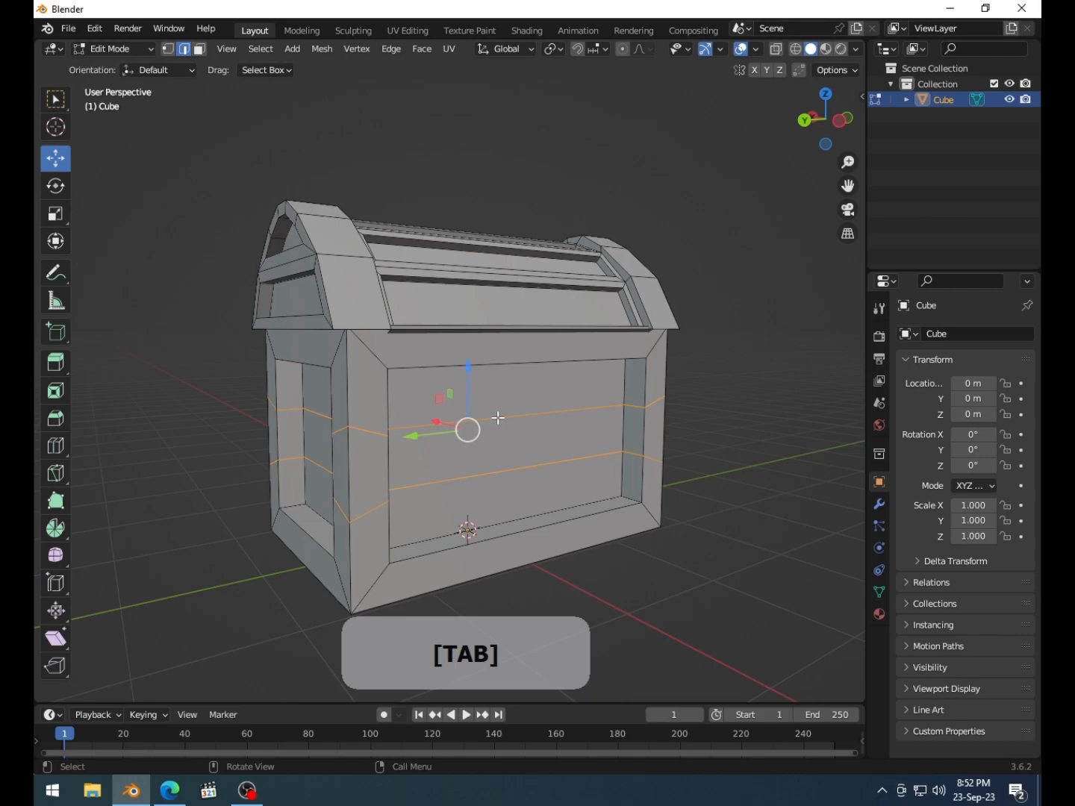
- Select the three recessed strips on each of the body's four sides and inset them individually by about 0.06 m
key(3)
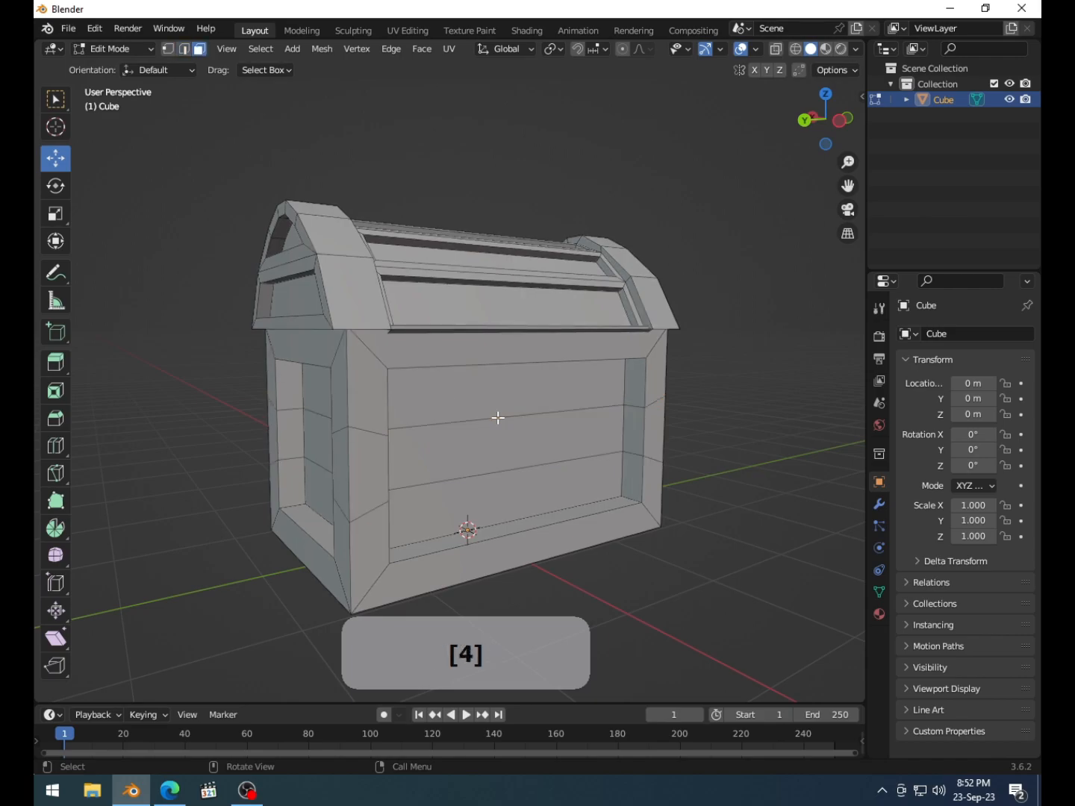
scroll(498, 419, down, 2)
click(504, 428)
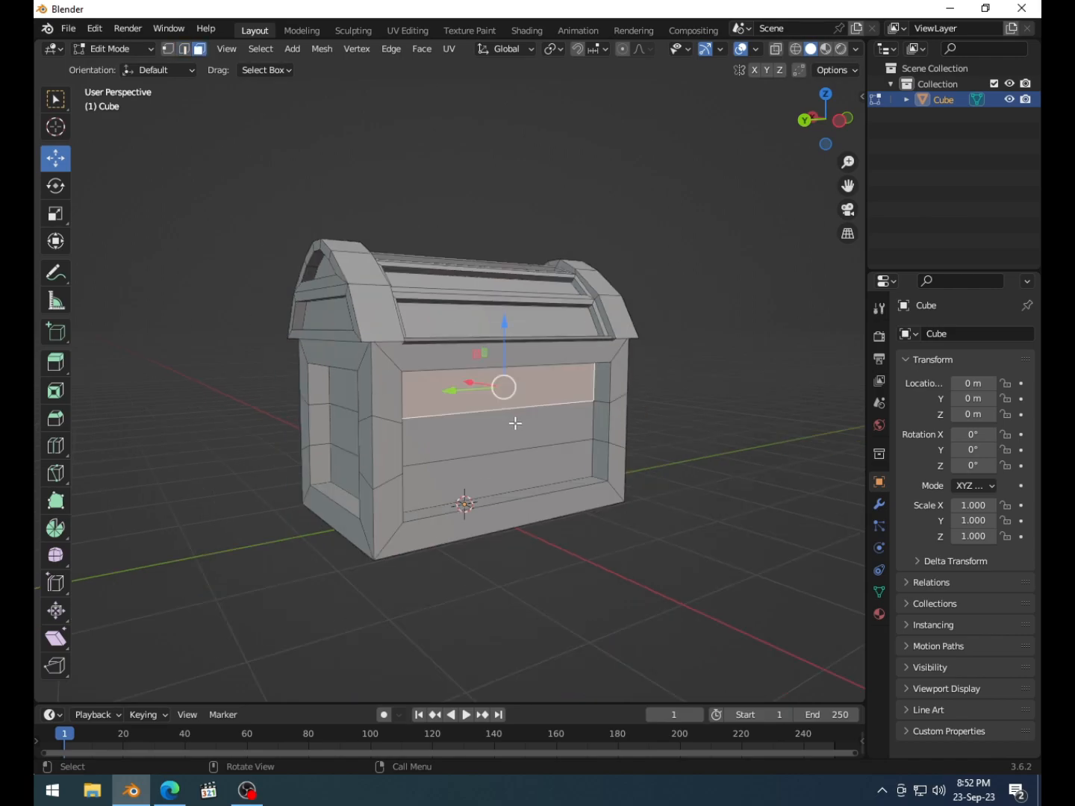
shift+click(504, 409)
shift+click(518, 466)
middle_drag(518, 466, 670, 459)
shift+click(507, 477)
shift+click(504, 440)
shift+click(501, 391)
middle_drag(377, 419, 553, 416)
shift+click(530, 458)
shift+click(528, 420)
shift+click(527, 382)
middle_drag(363, 416, 496, 444)
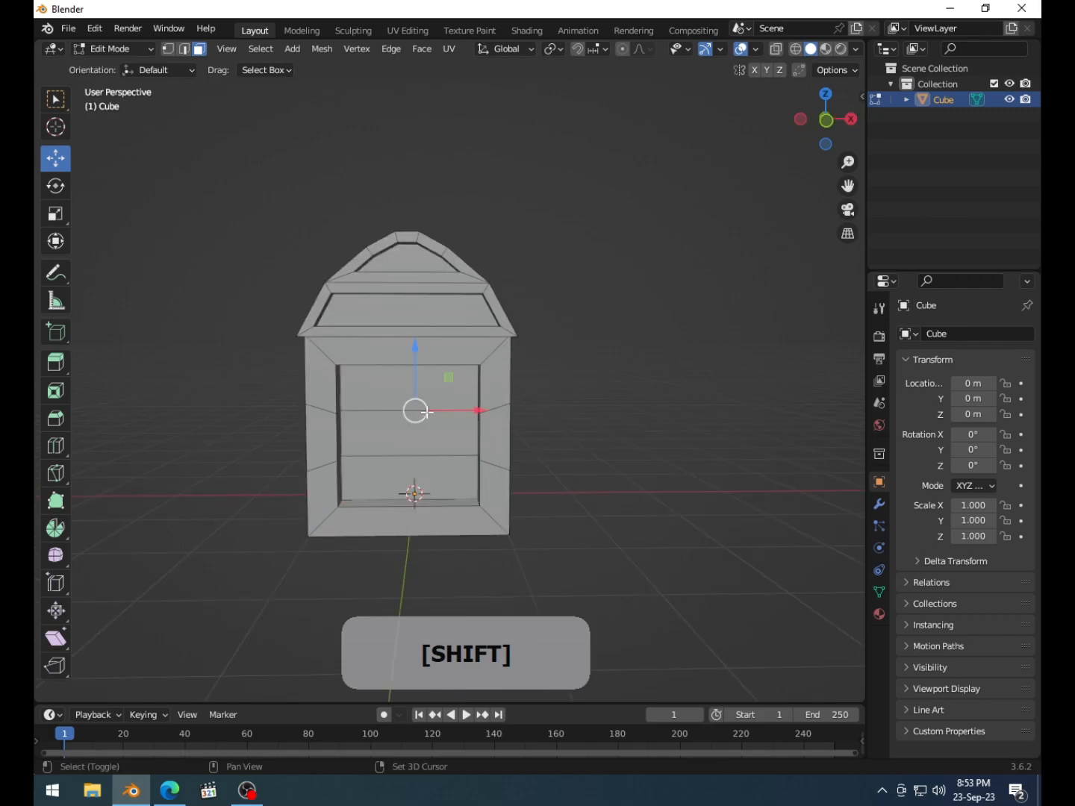
shift+click(436, 384)
shift+click(417, 447)
shift+click(403, 473)
middle_drag(324, 463, 512, 464)
key(i)
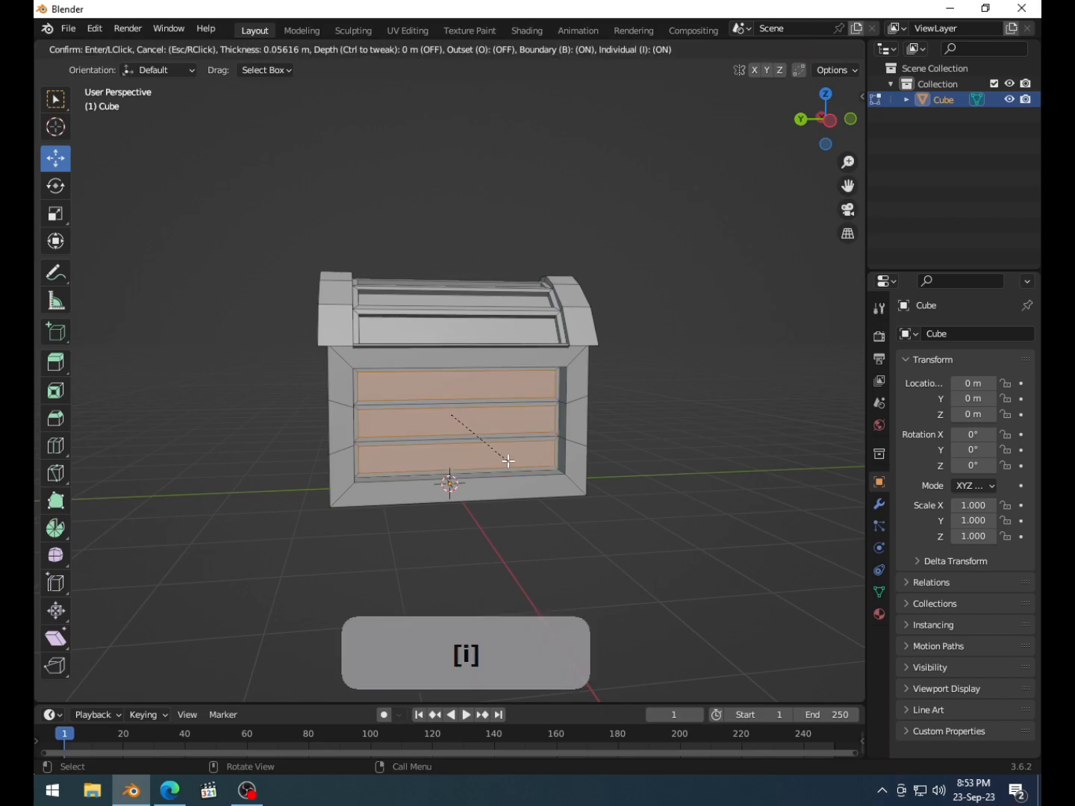
click(507, 459)
- Push the inset strip faces outward along their normals by about 0.24 m to form raised planks
middle_drag(506, 458, 548, 452)
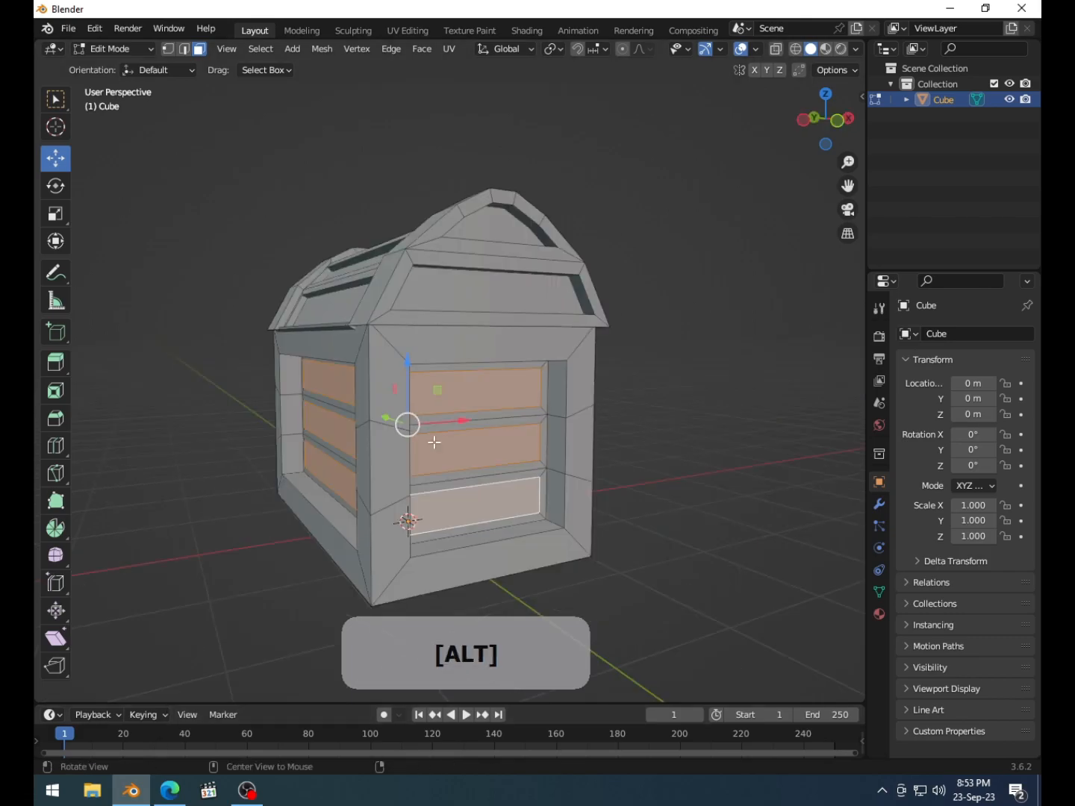
key(alt+s)
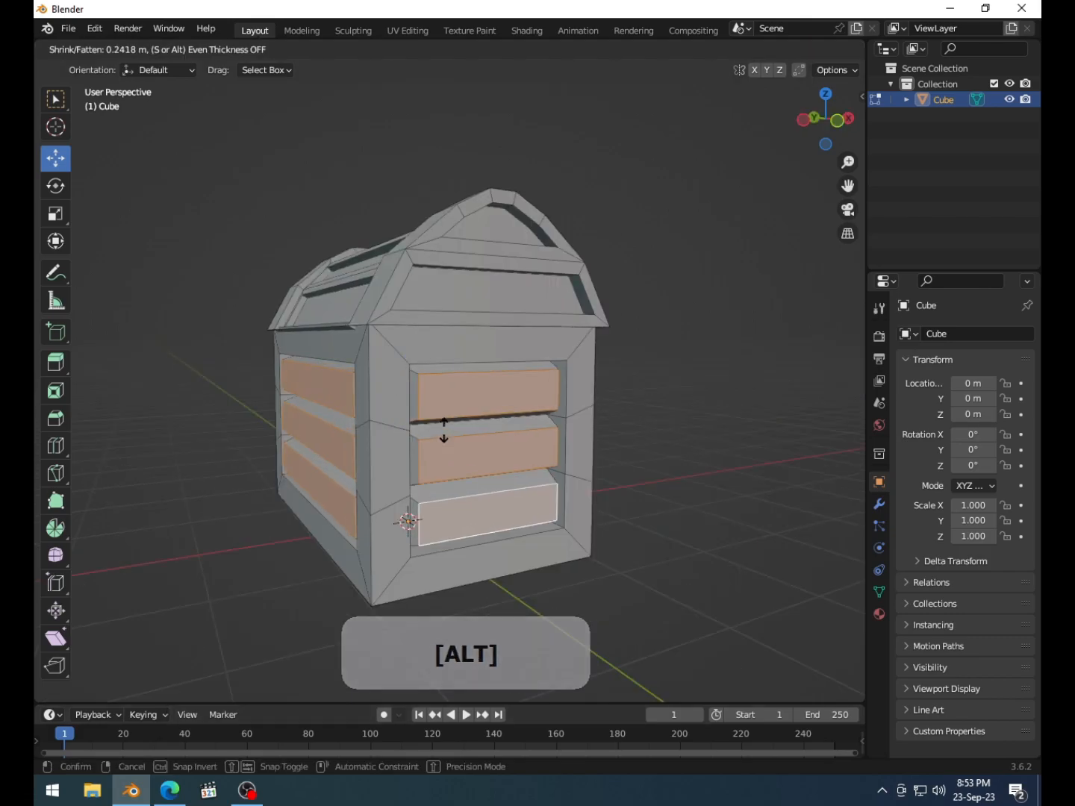
click(443, 431)
- Duplicate the front face of the chest body's top plank and move the copy up to the lid's lower edge
middle_drag(443, 432, 608, 434)
click(555, 407)
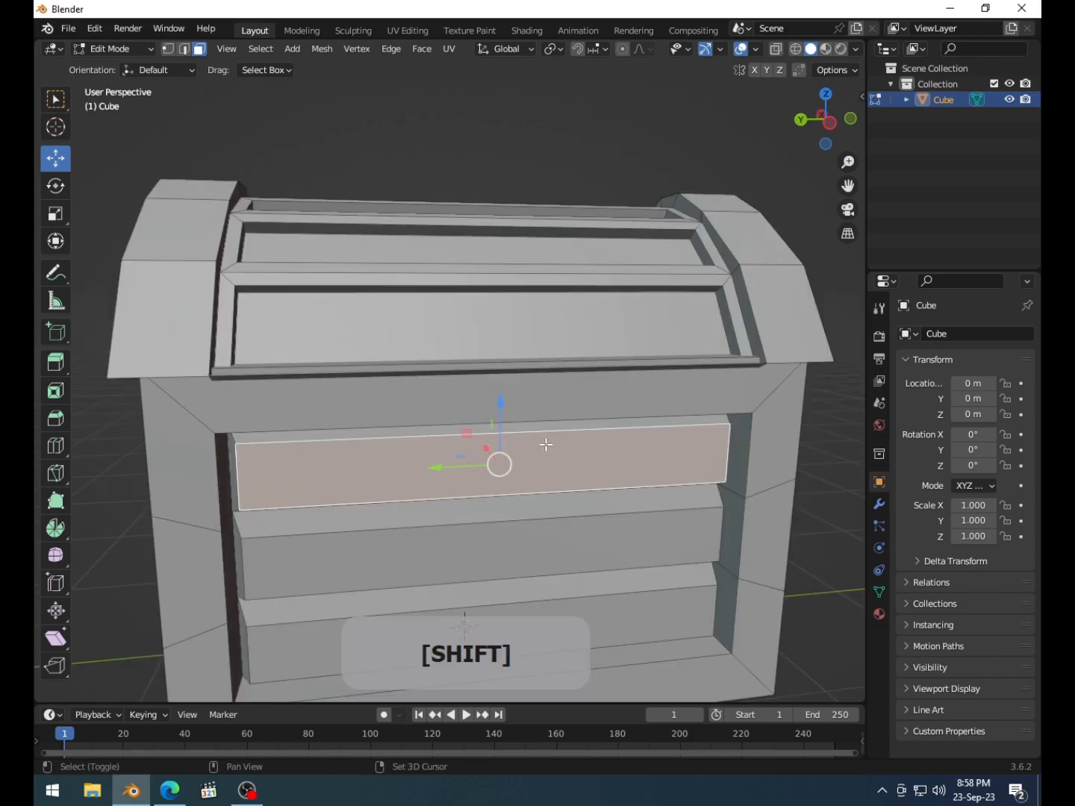
key(shift+d)
right_click(538, 440)
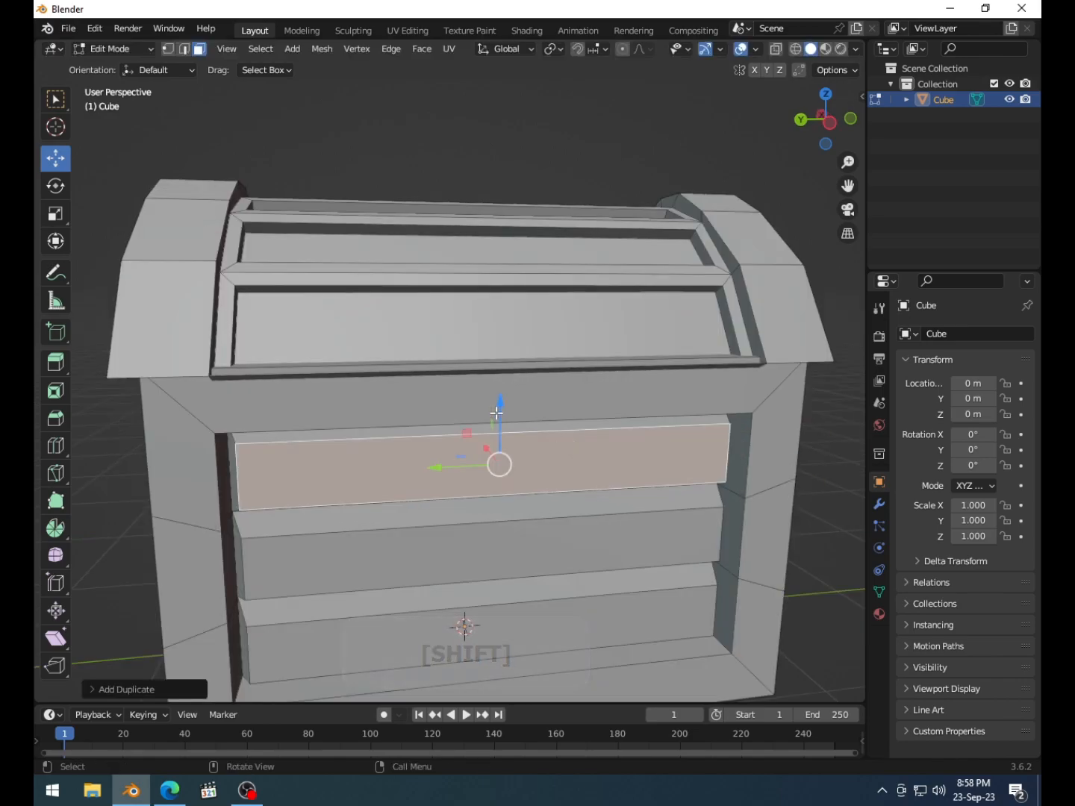
drag(500, 415, 508, 328)
- Scale the duplicated face along the Y axis to about 0.25 of its width
key(s)
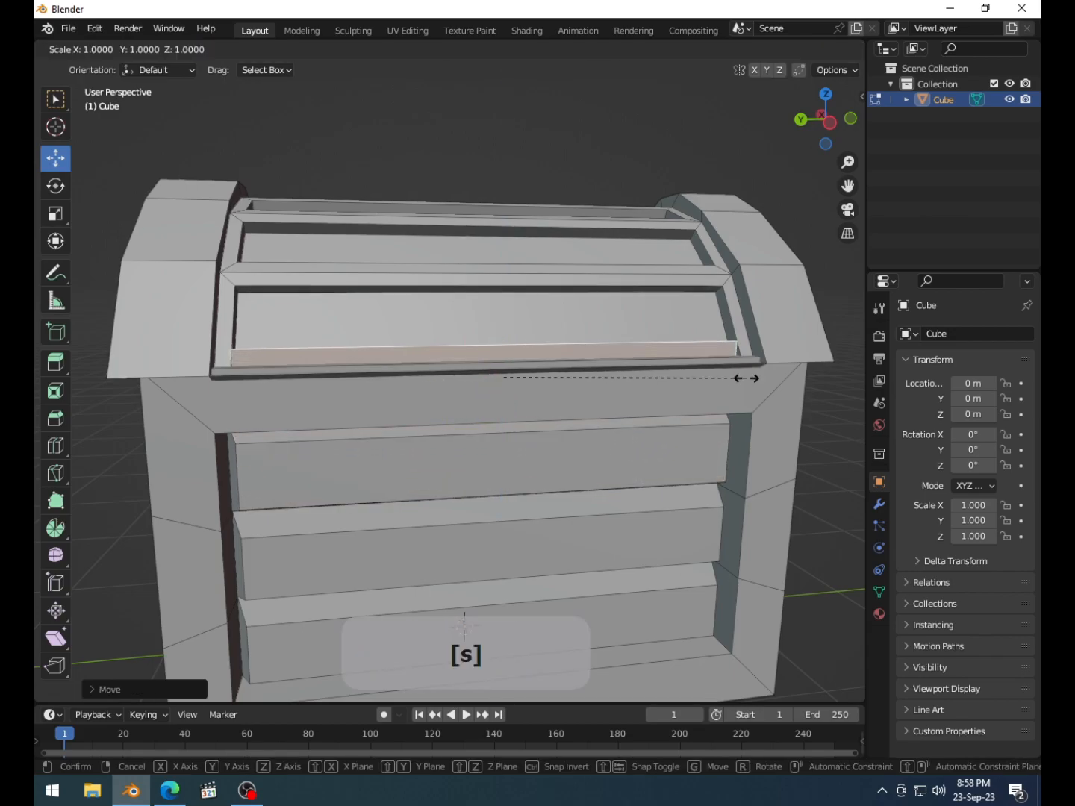
key(y)
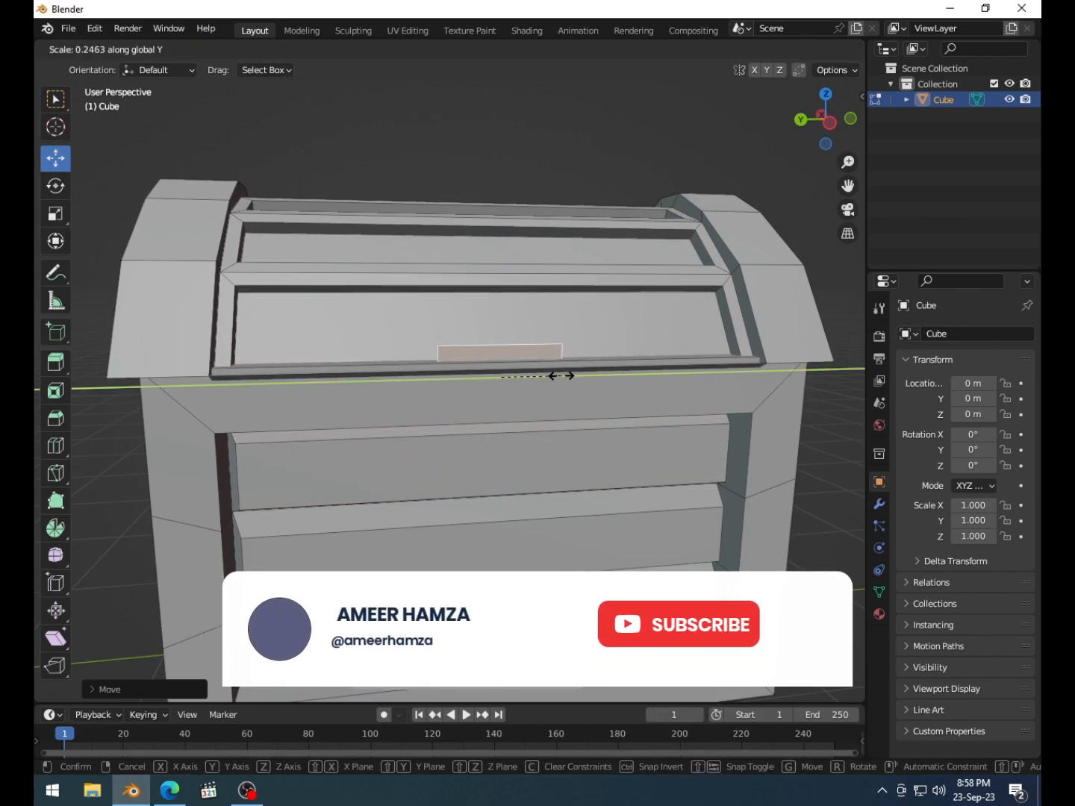
click(560, 374)
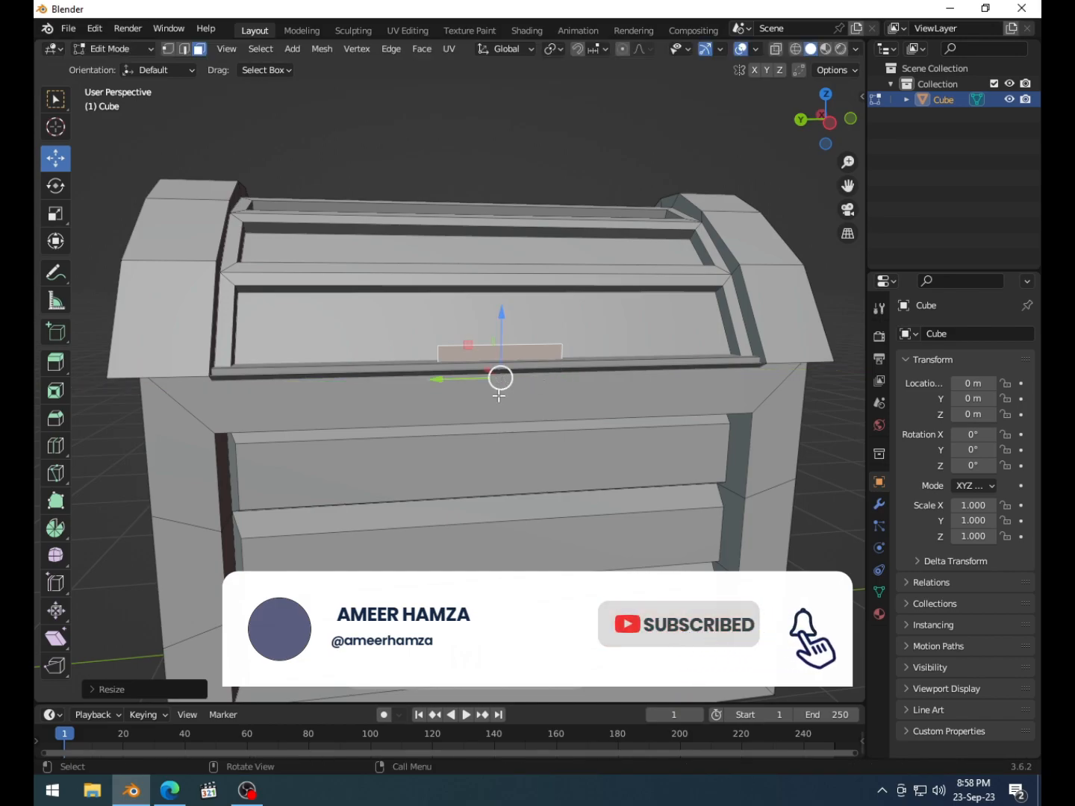
key(e)
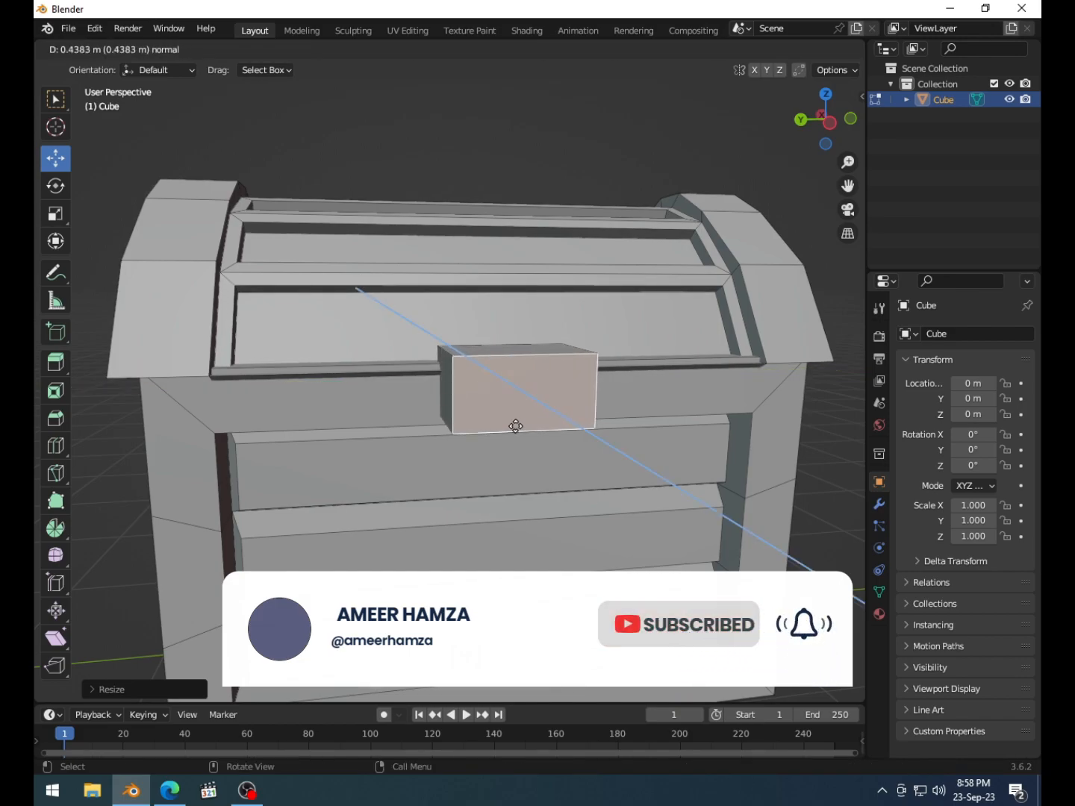
click(516, 426)
middle_drag(604, 423, 576, 418)
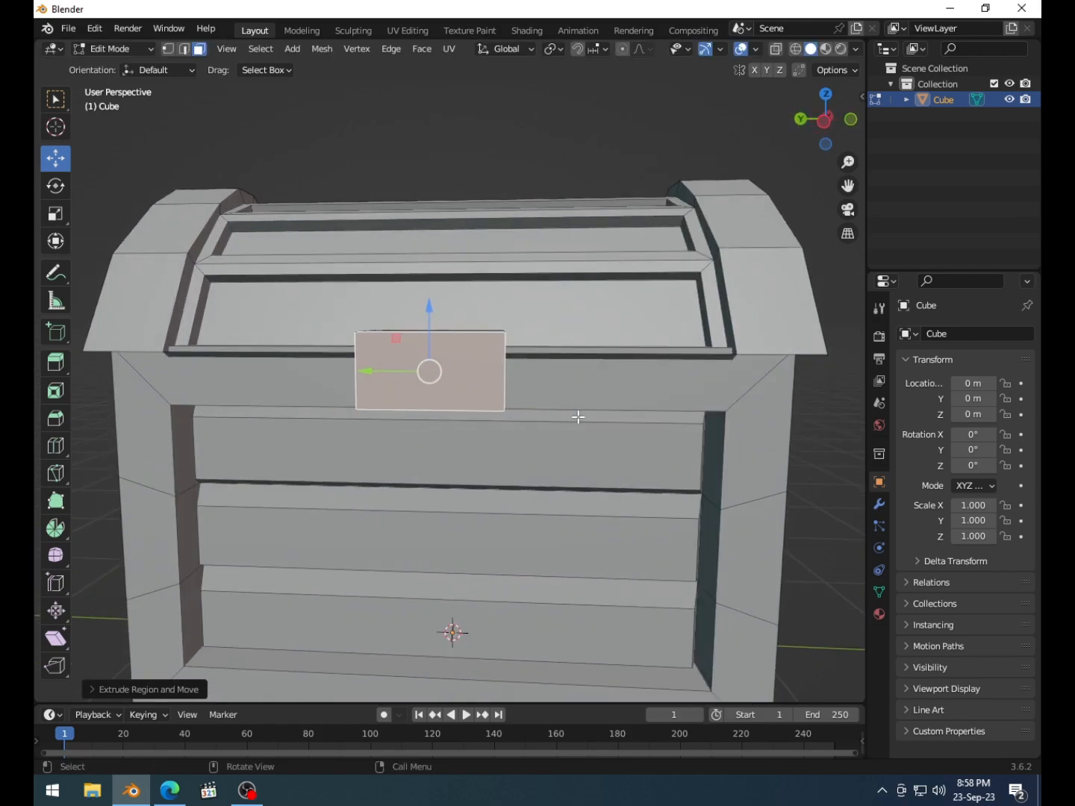
key(ctrl+z)
key(a)
key(y)
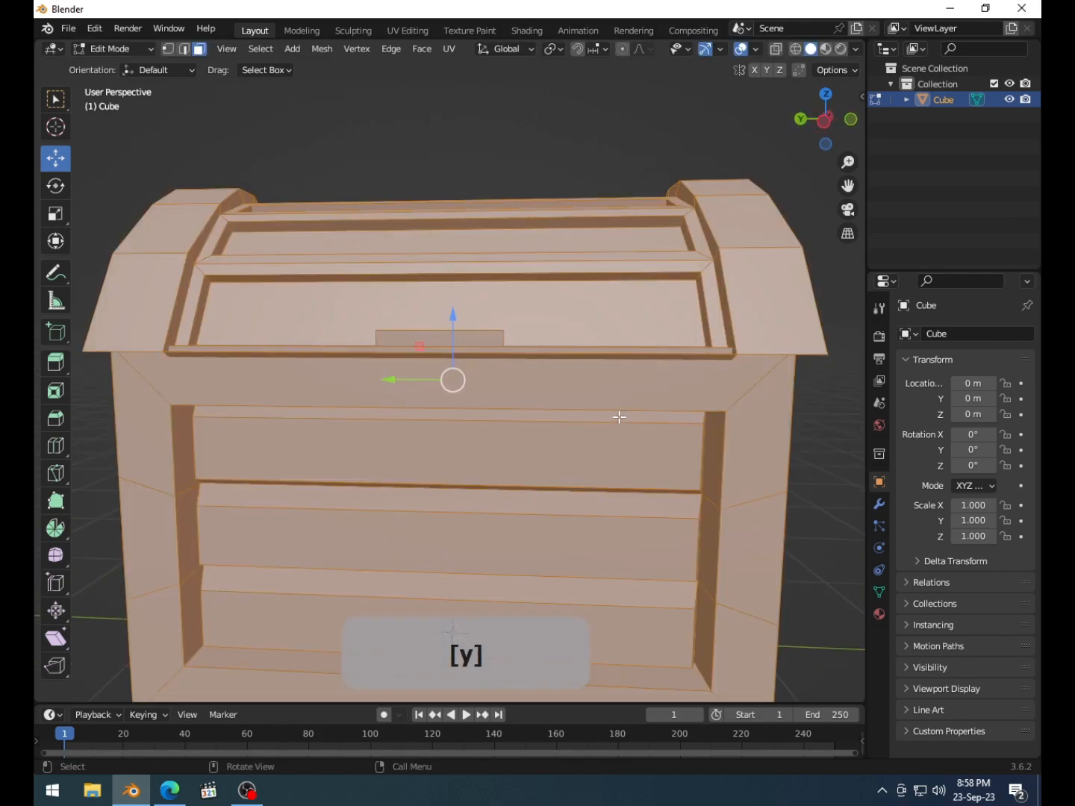
right_click(619, 416)
- Select the duplicated face at the lid's lower edge and narrow it along the Y axis to about 0.73
click(493, 339)
click(494, 339)
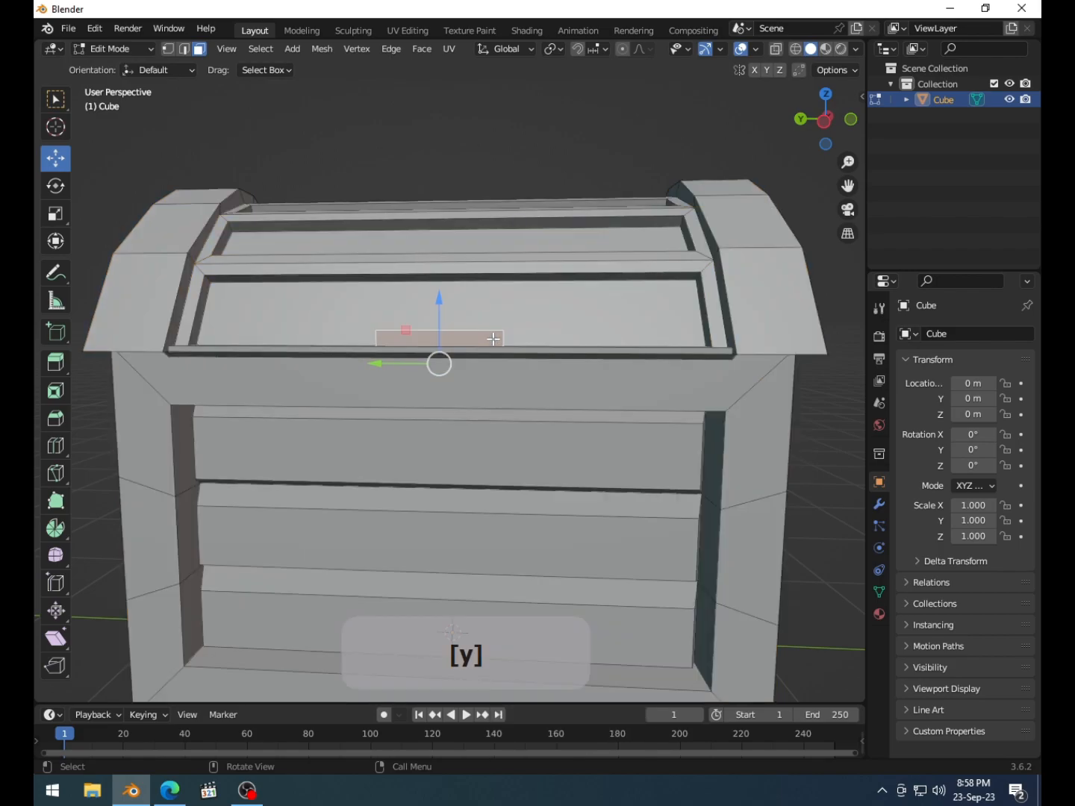
key(s)
key(y)
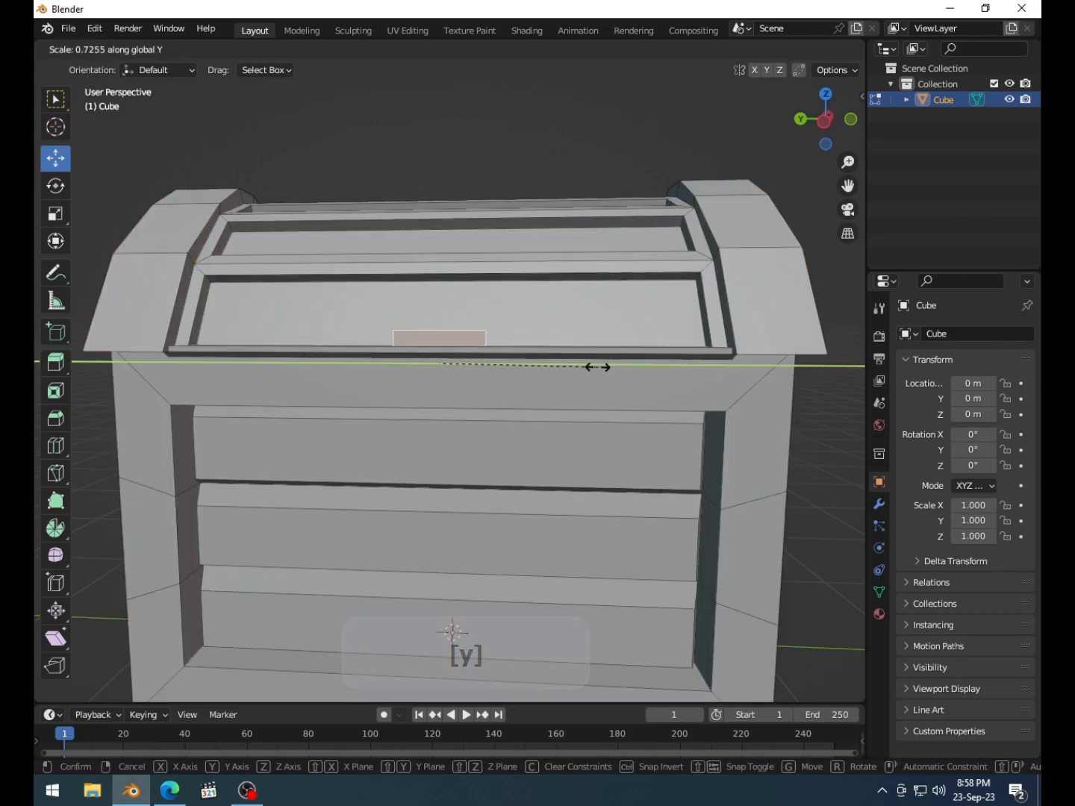
click(594, 367)
- Extrude the narrowed face outward along its normal by about 0.56 m to form the lock block
key(e)
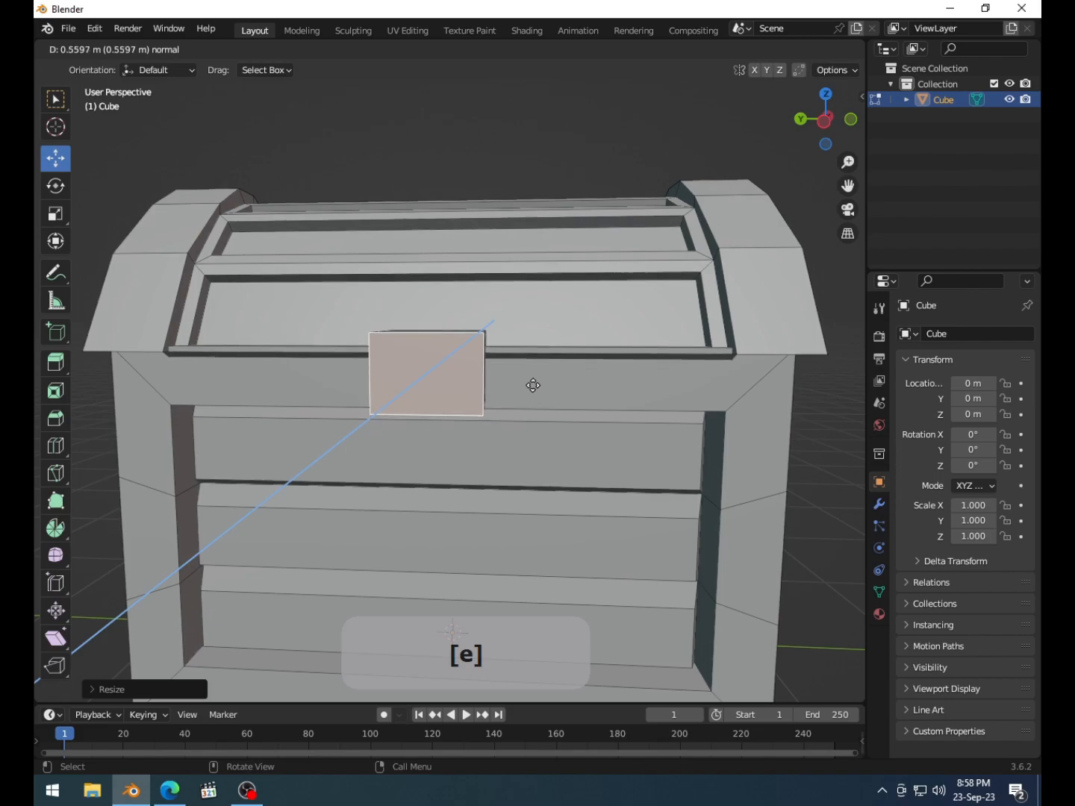
click(537, 378)
middle_drag(538, 378, 642, 408)
drag(635, 371, 622, 370)
middle_drag(692, 407, 559, 413)
scroll(550, 465, up, 6)
shift+middle_drag(549, 465, 519, 407)
scroll(497, 417, down, 5)
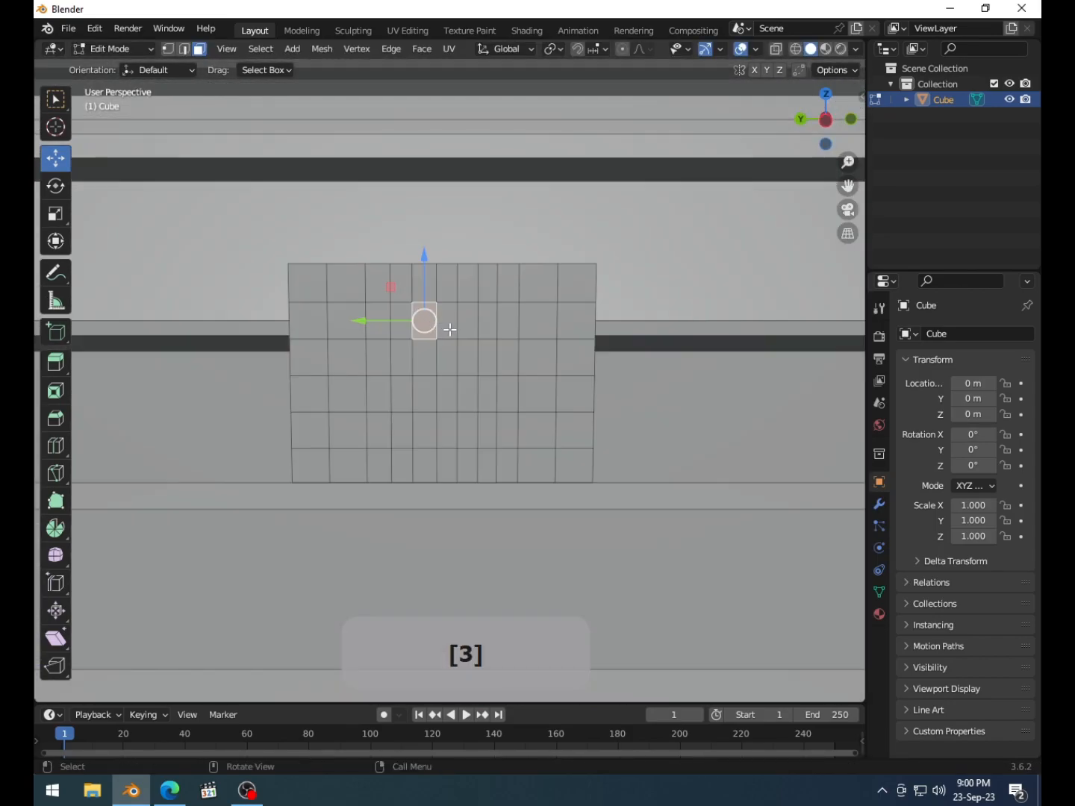
- Select a block of faces five wide and three high on the lock's front grid and reshape it with the Circle operation
shift+click(448, 329)
shift+click(469, 325)
shift+click(469, 352)
shift+click(443, 363)
shift+click(422, 367)
shift+click(424, 392)
shift+click(401, 358)
shift+click(401, 334)
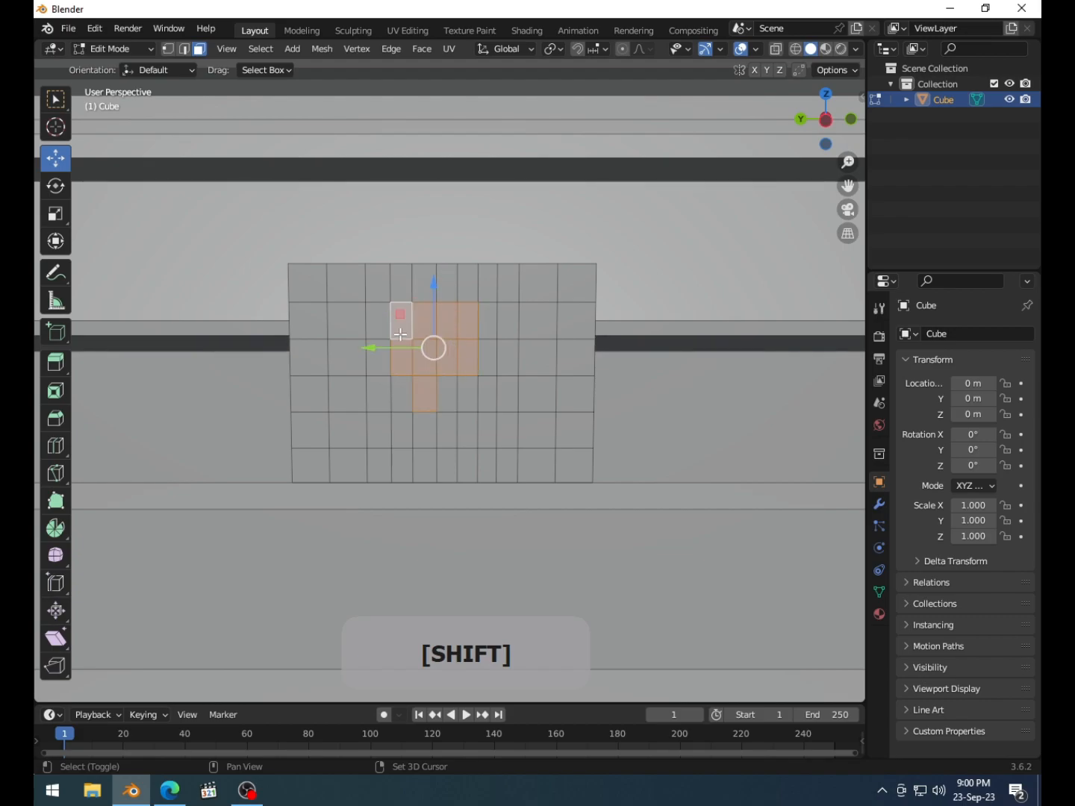
shift+click(400, 386)
shift+click(447, 391)
shift+click(463, 390)
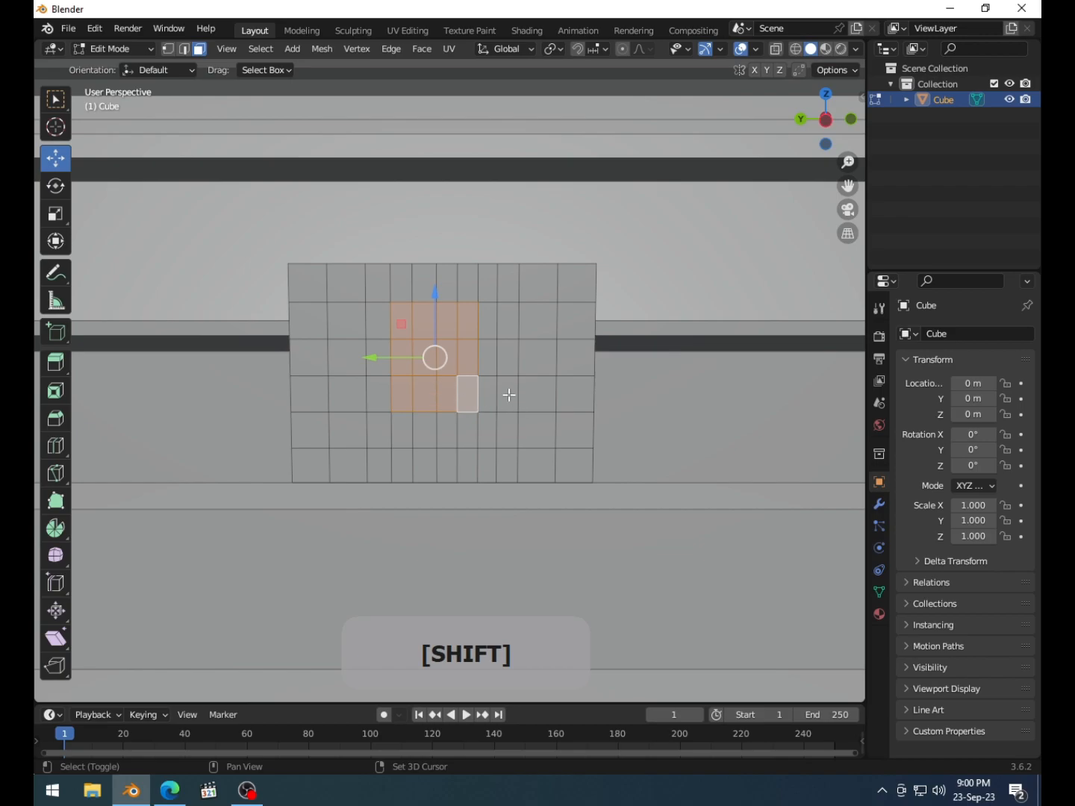
shift+click(487, 321)
shift+click(487, 354)
shift+click(488, 392)
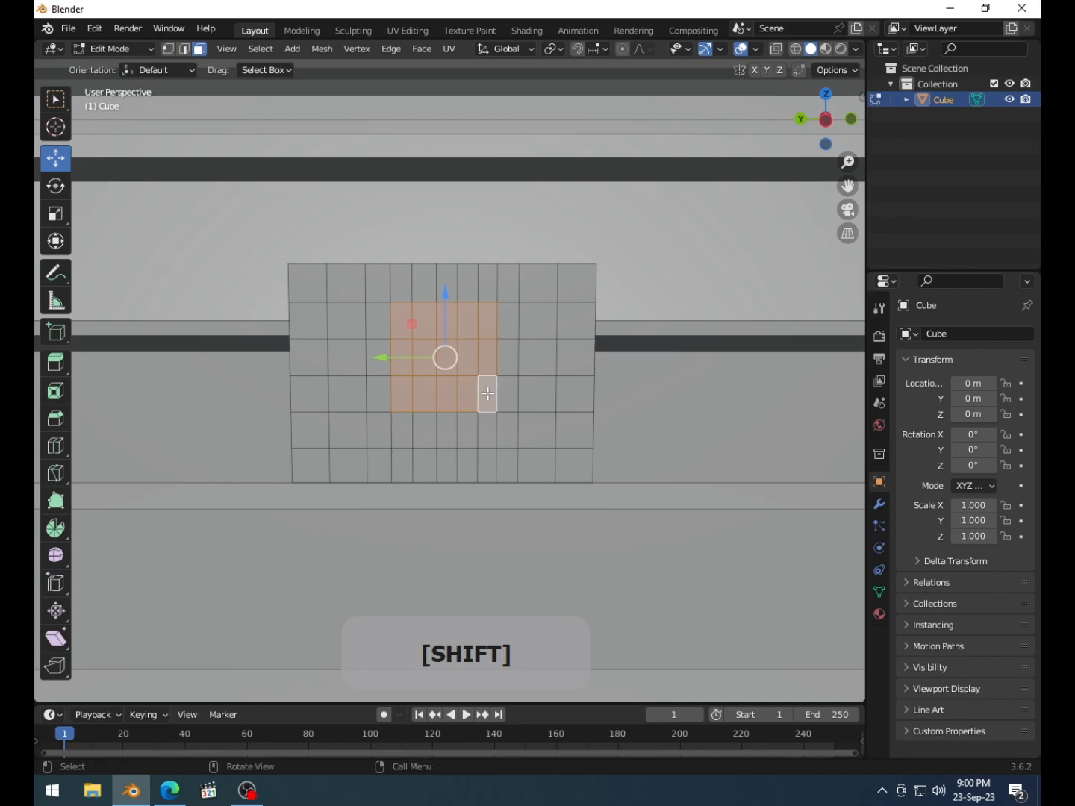
right_click(487, 393)
mouse_move(490, 400)
click(554, 408)
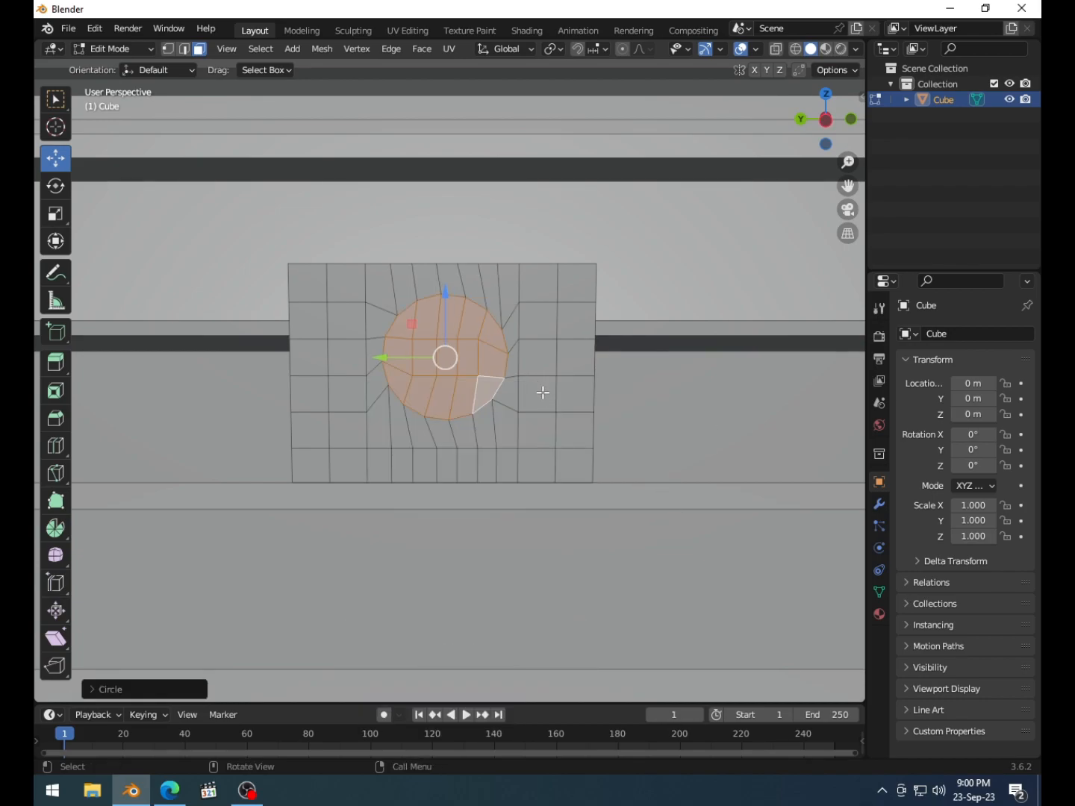
- Rotate the circular faces by about -5° and another -4°, and scale them down to about 0.3
key(r)
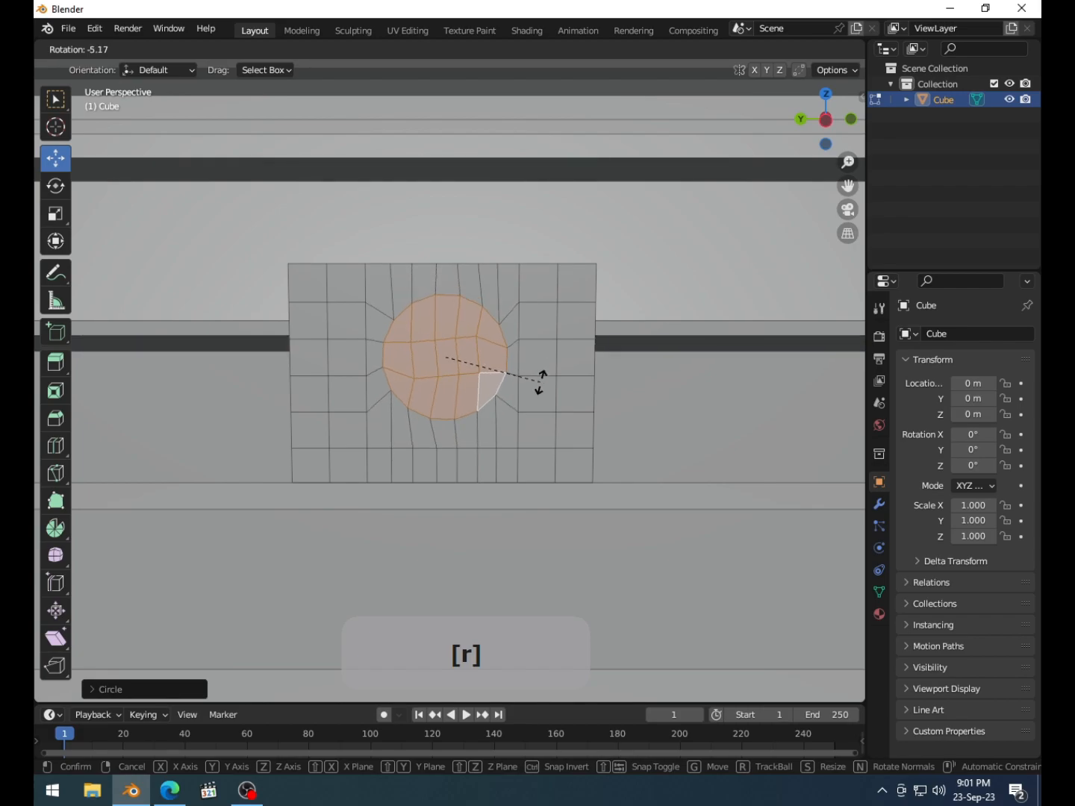
click(539, 380)
scroll(413, 407, up, 6)
scroll(413, 408, down, 4)
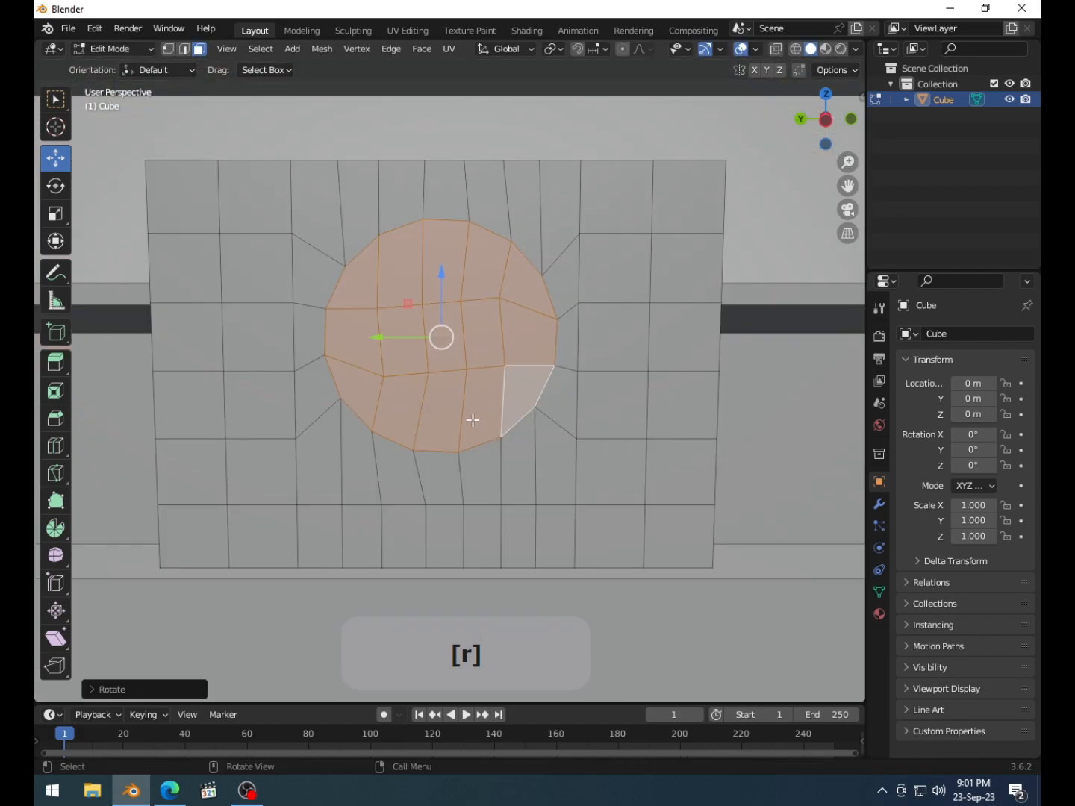
key(r)
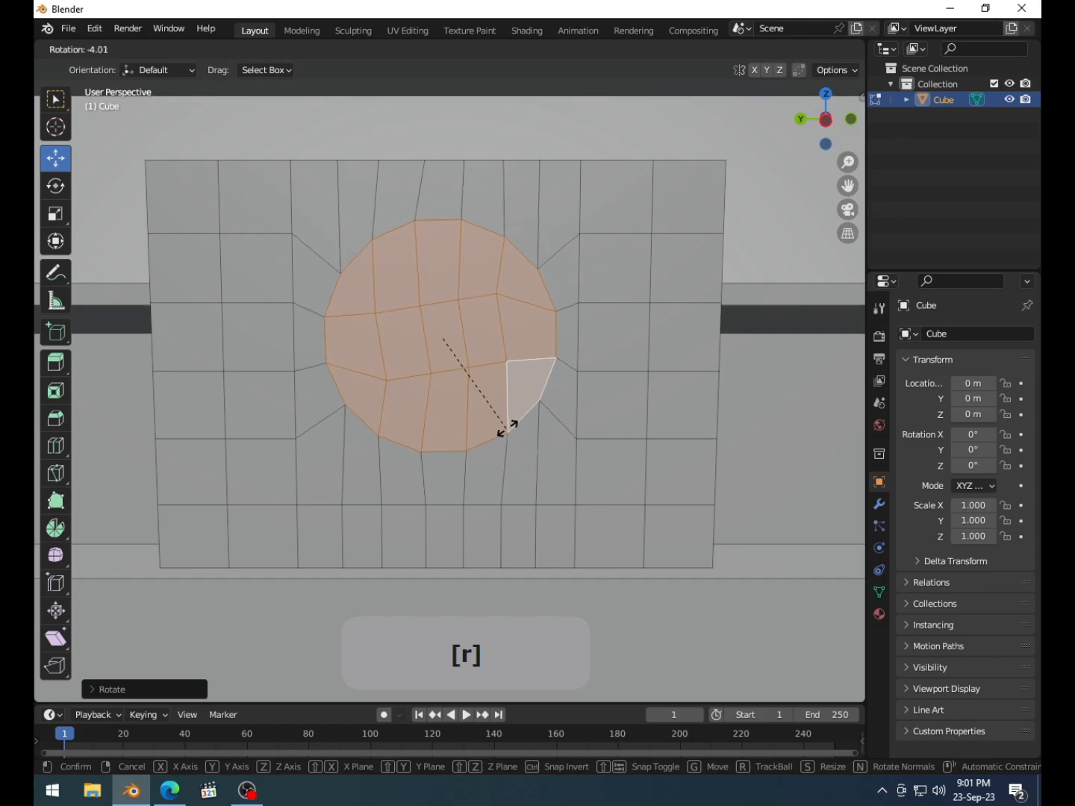
click(507, 427)
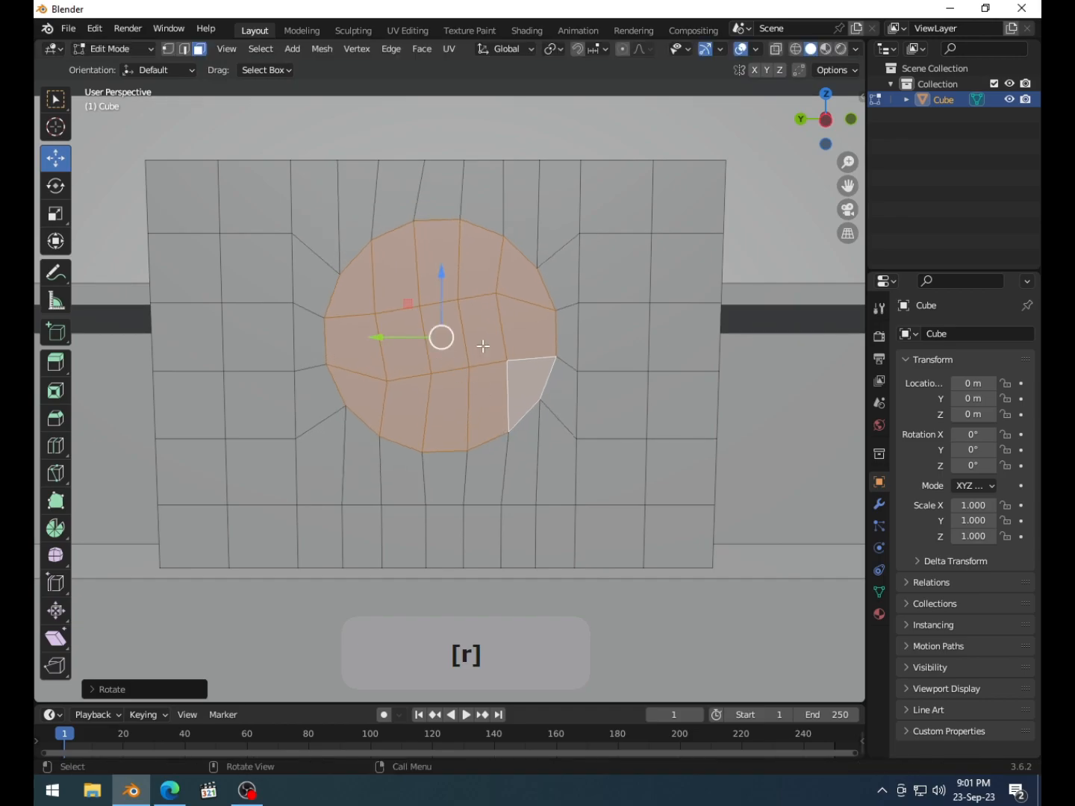
key(s)
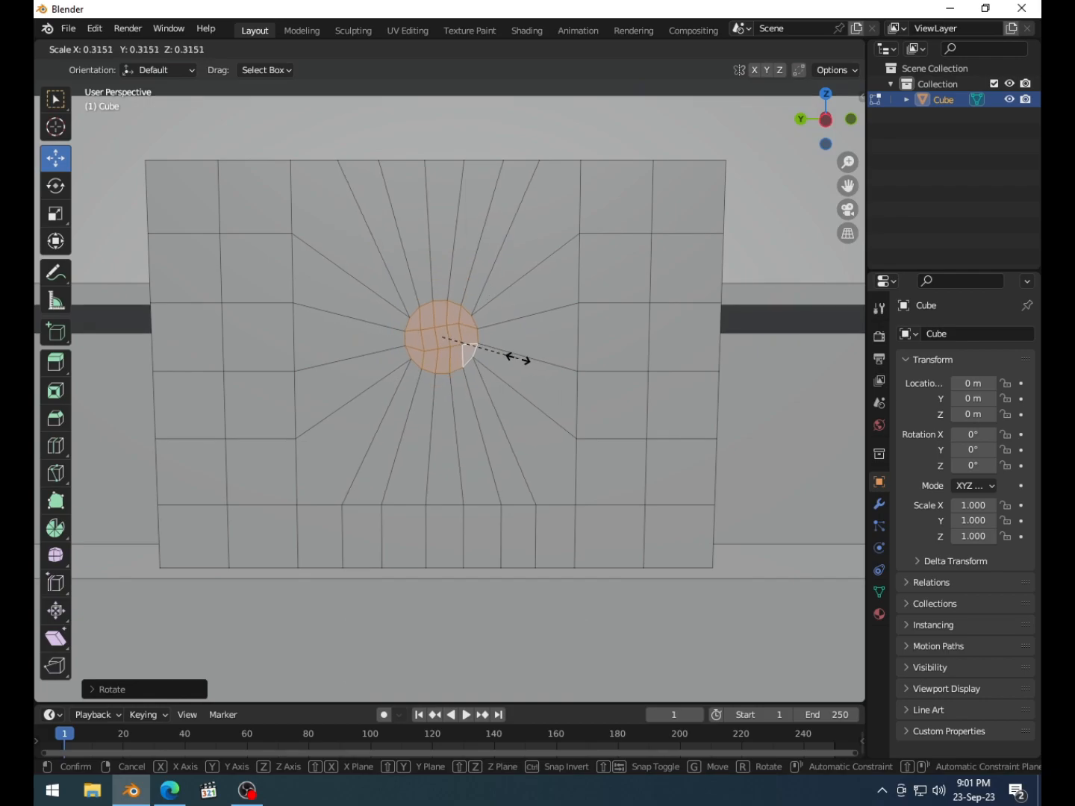
click(507, 360)
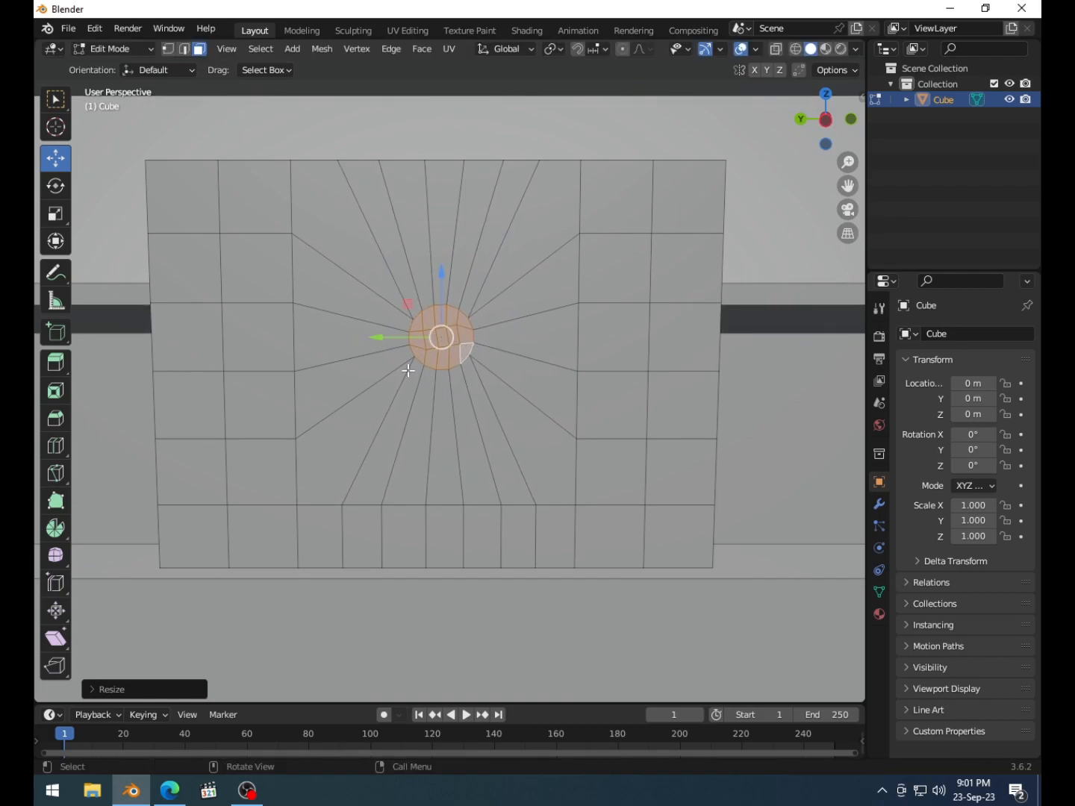
- Select the circle's three upper, three middle and one lower centre faces as a keyhole shape and rotate them by about 7°
scroll(408, 371, up, 5)
scroll(409, 371, down, 2)
shift+middle_drag(409, 232, 454, 371)
scroll(463, 374, down, 5)
scroll(458, 365, up, 5)
click(486, 297)
shift+click(519, 294)
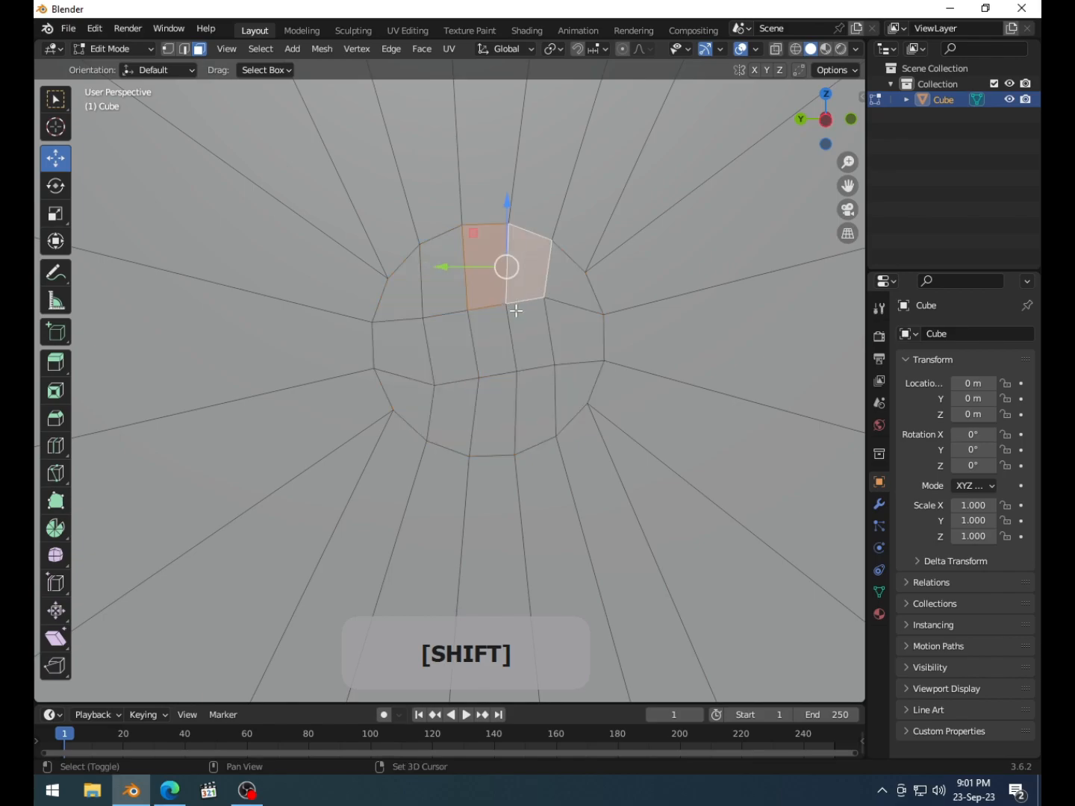
shift+click(460, 306)
shift+click(463, 333)
shift+click(491, 336)
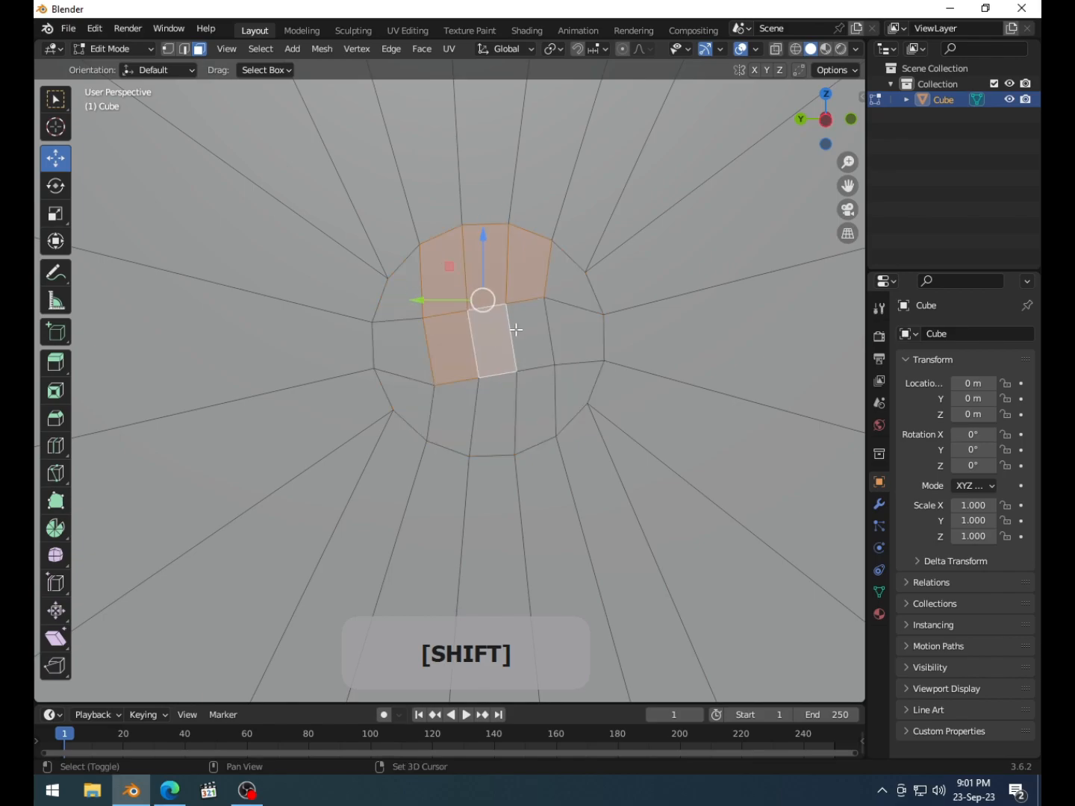
shift+click(517, 332)
shift+click(500, 382)
scroll(499, 380, down, 5)
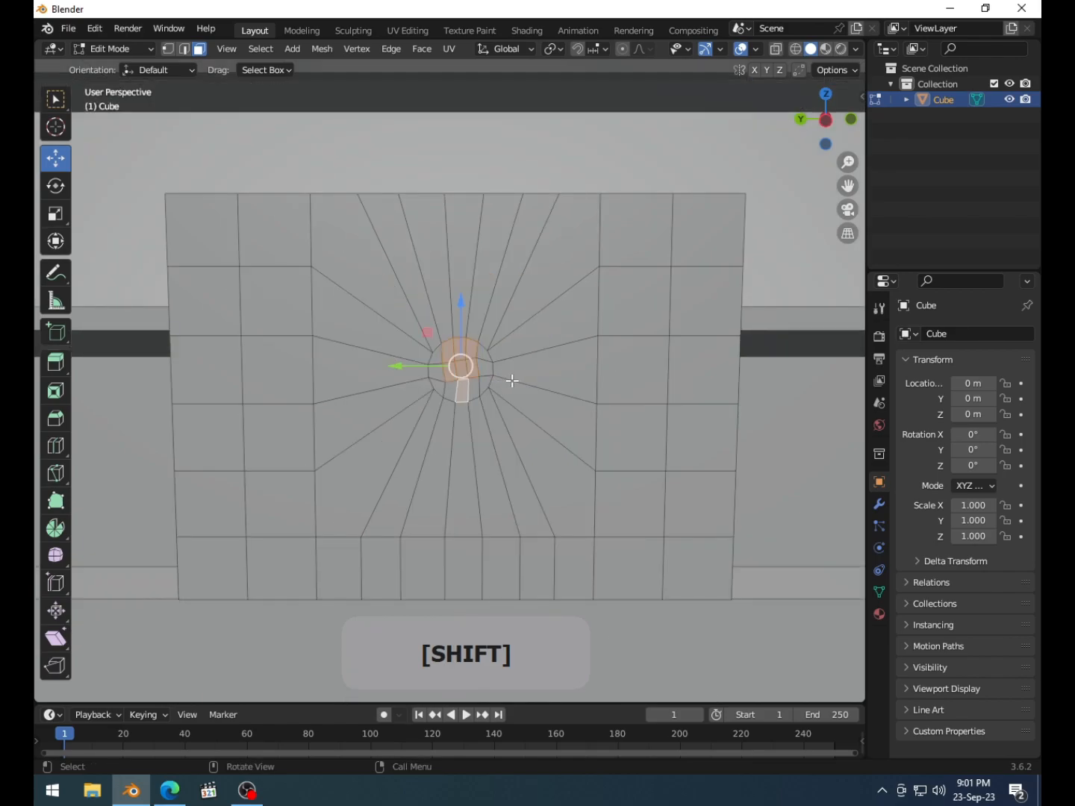
key(r)
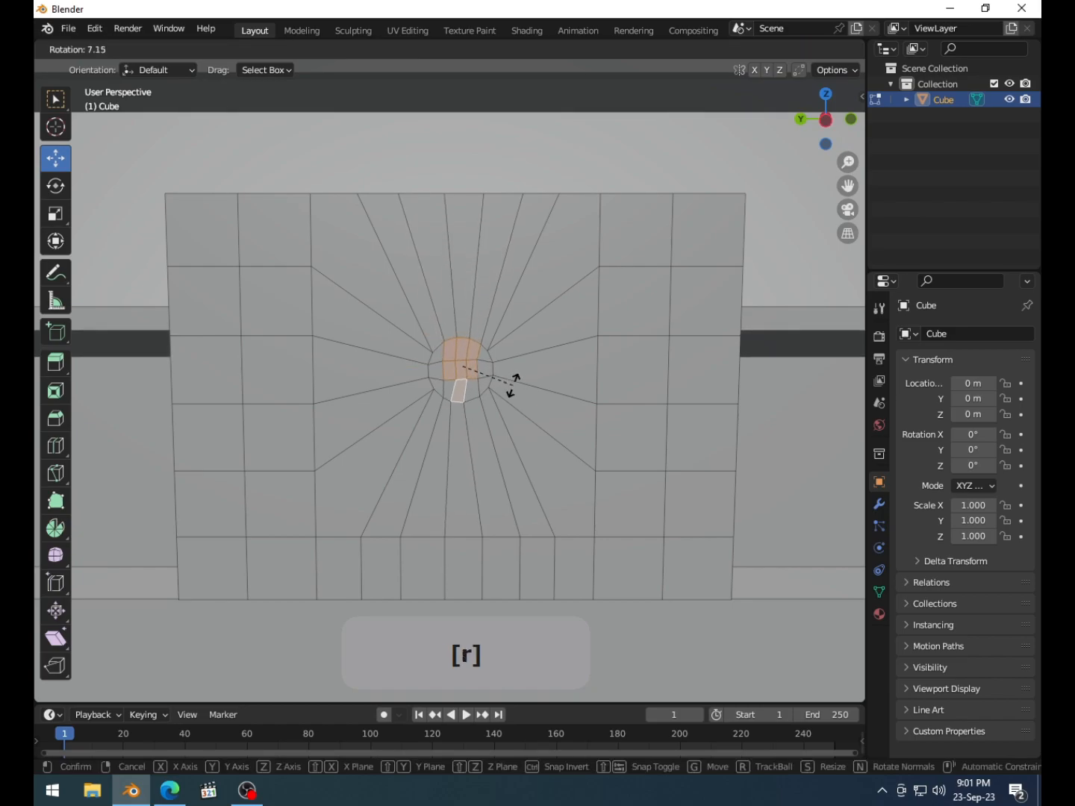
click(500, 388)
- Straighten the keyhole's lower centre face by rotating it about -10° and moving it about 0.0013 m
click(479, 406)
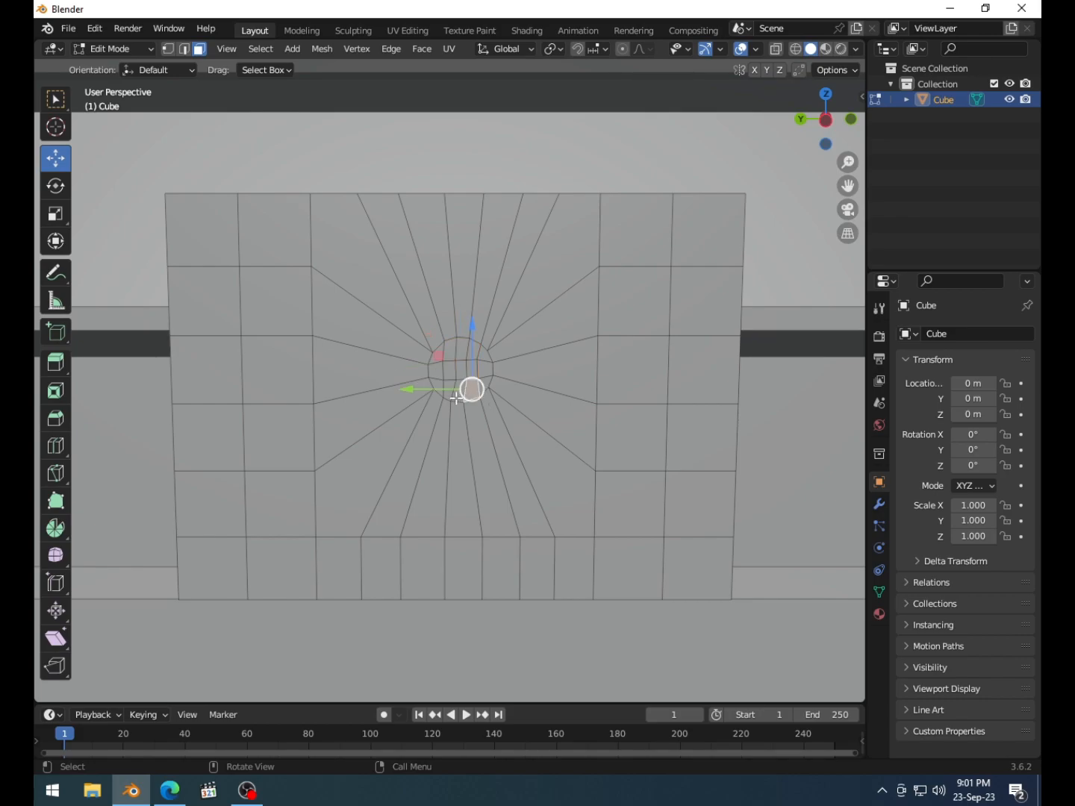
scroll(457, 400, up, 10)
scroll(460, 399, down, 4)
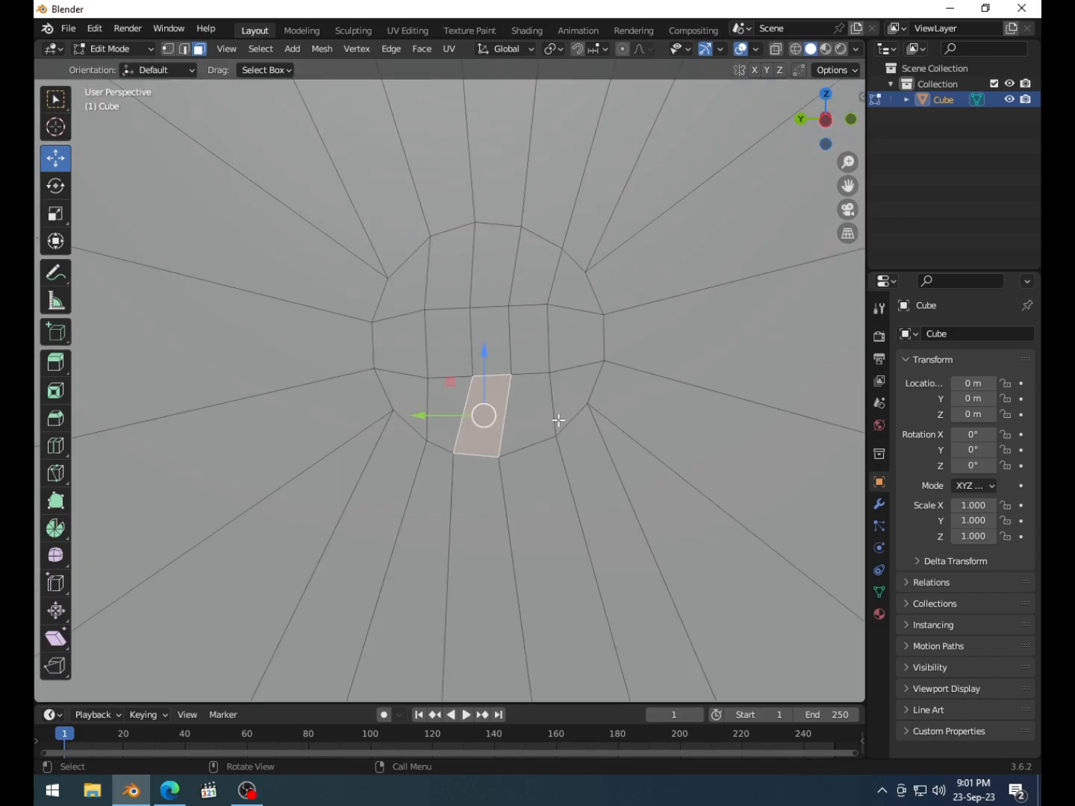
key(r)
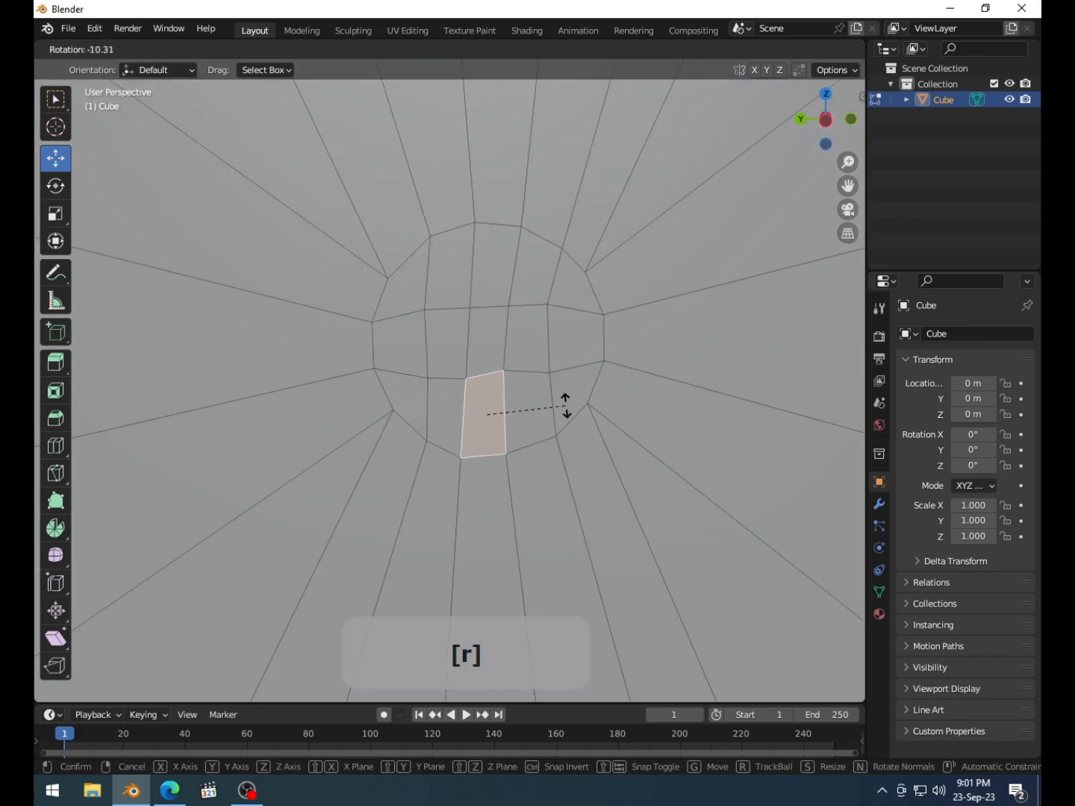
click(566, 407)
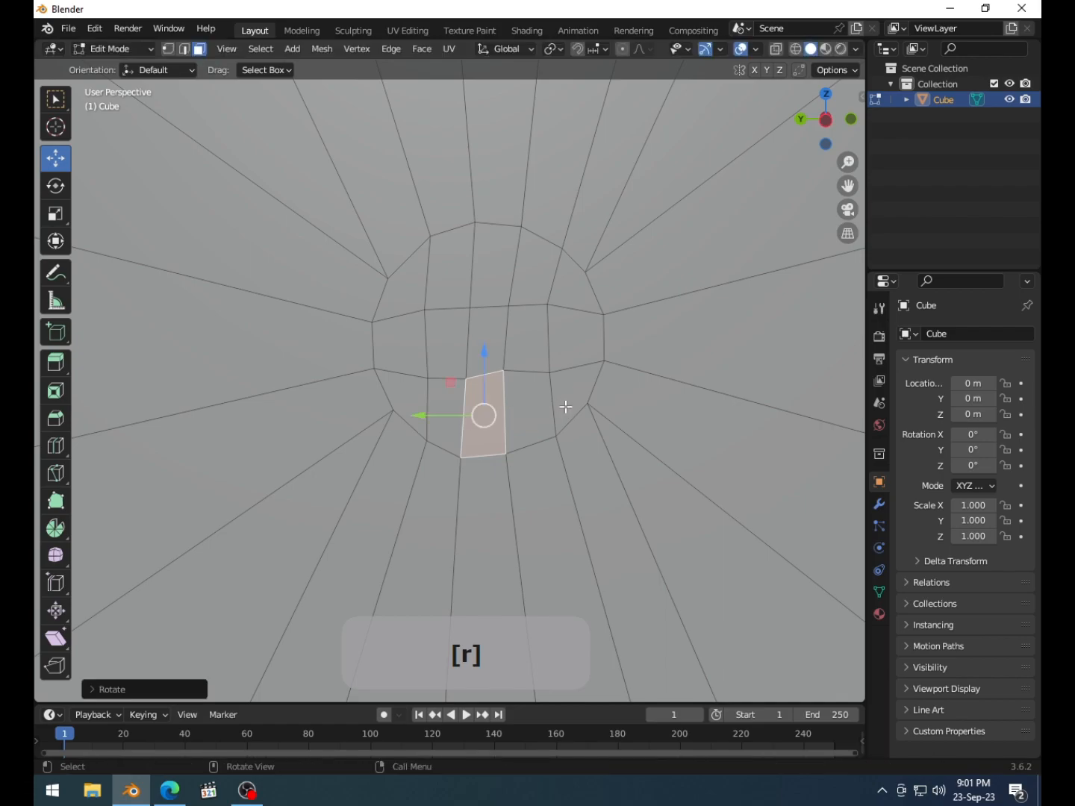
key(g)
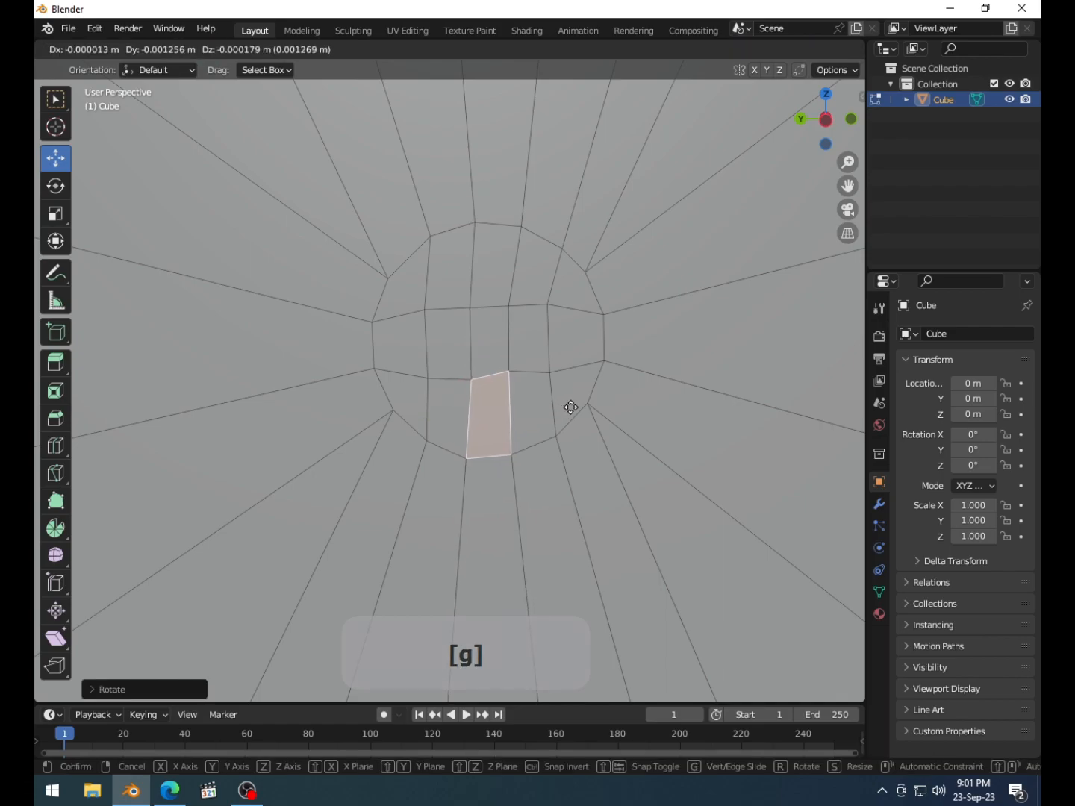
click(570, 408)
- Try to extrude the keyhole made of the circle's three upper, three middle and lower centre faces into the lock block
click(536, 283)
shift+click(496, 270)
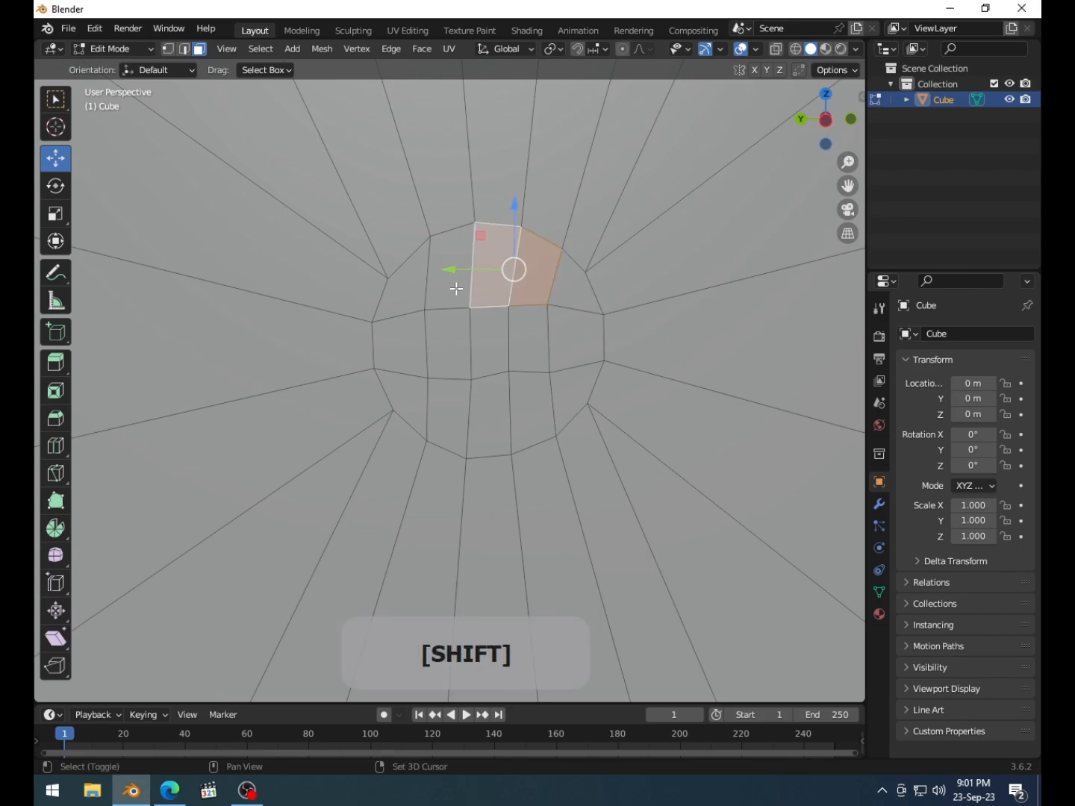
shift+click(453, 286)
shift+click(447, 343)
shift+click(501, 338)
shift+click(515, 336)
shift+click(487, 400)
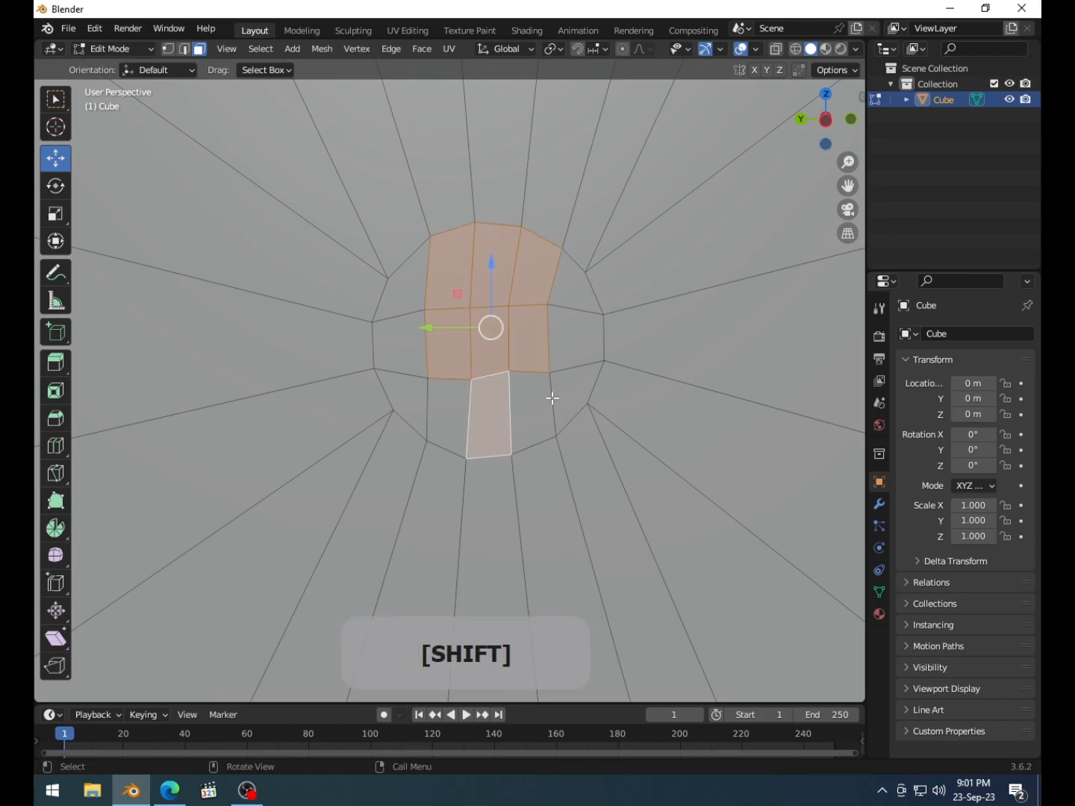
scroll(499, 395, down, 6)
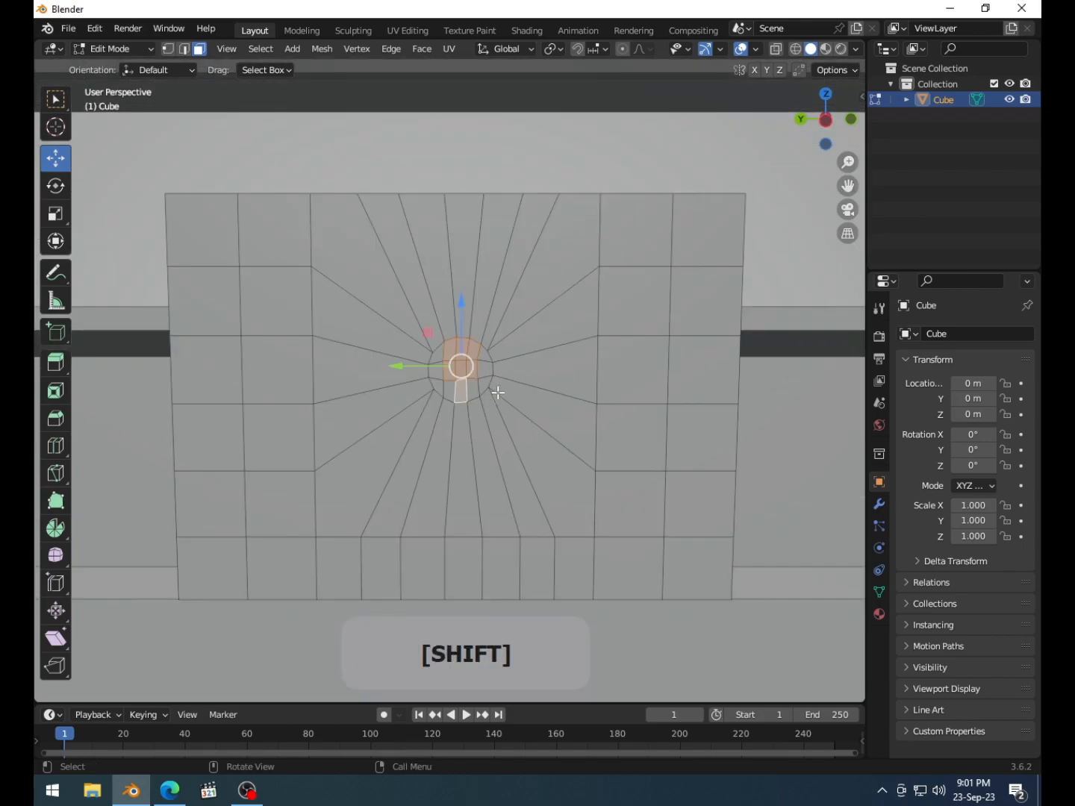
middle_drag(498, 393, 518, 392)
key(e)
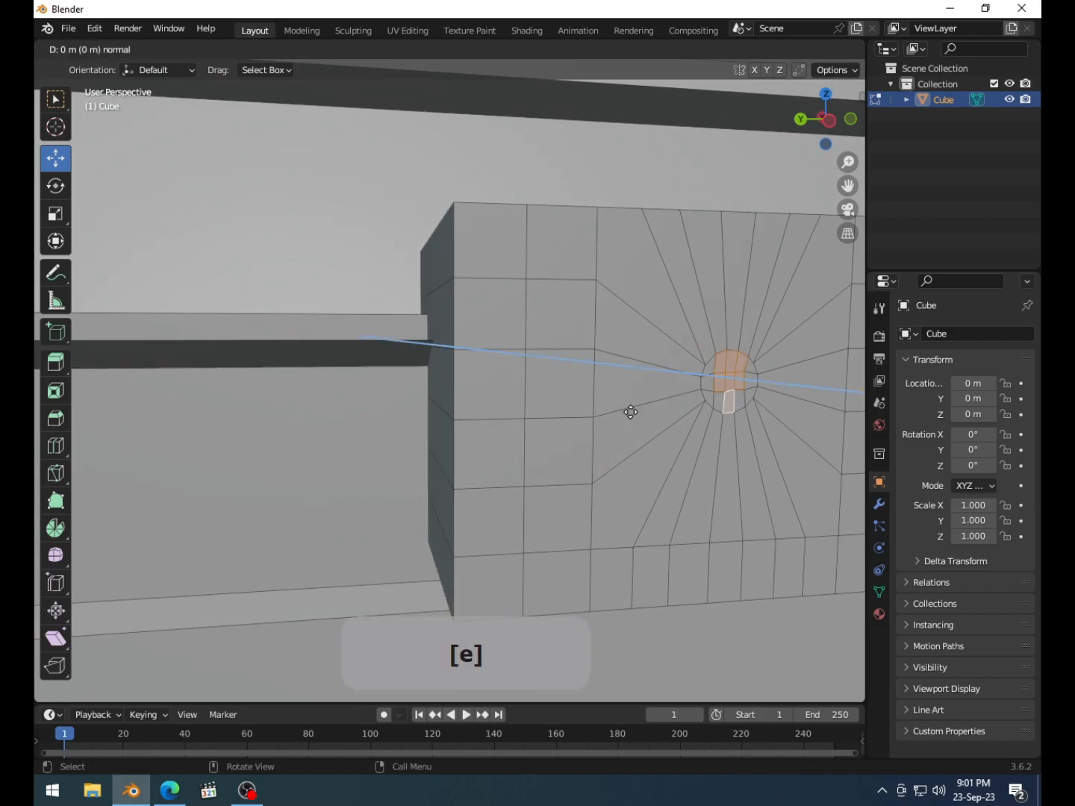
click(618, 405)
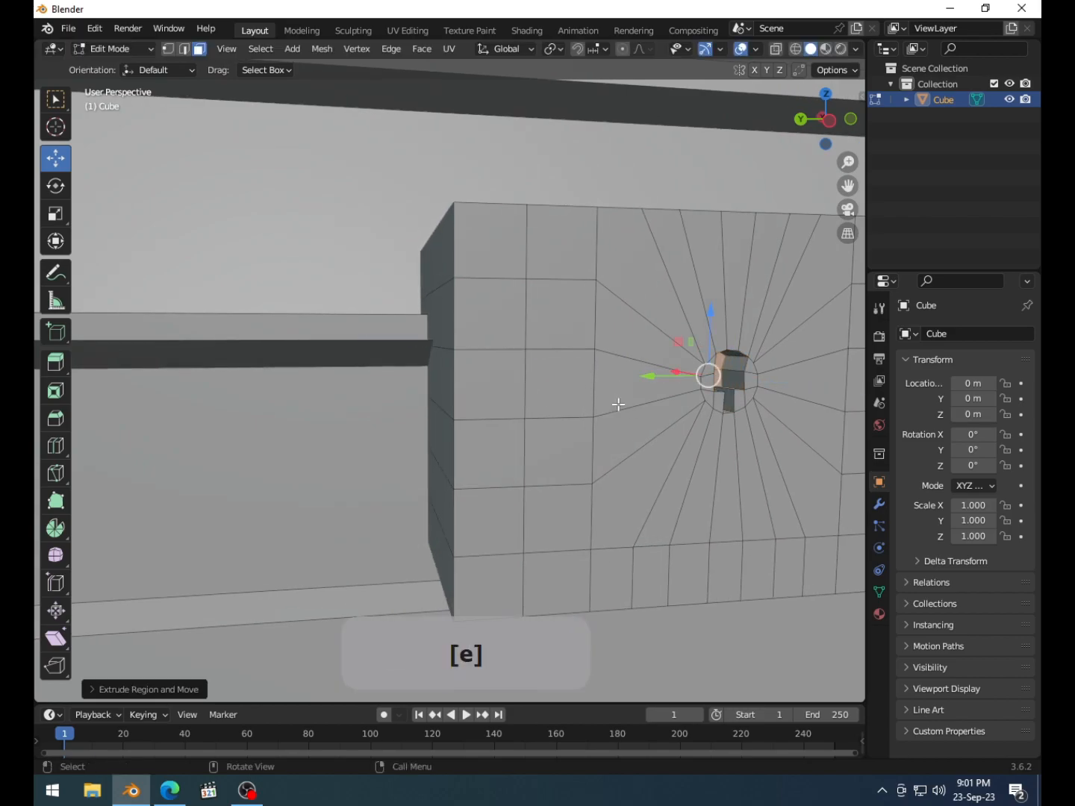
- Undo the keyhole extrusion and the earlier keyhole face edits, back to the full selection of the circle's faces
scroll(597, 403, down, 5)
scroll(575, 403, up, 9)
shift+middle_drag(574, 403, 491, 400)
key(ctrl+z)
key(ctrl+z)
key(ctrl+z)
key(ctrl+z)
key(ctrl+z)
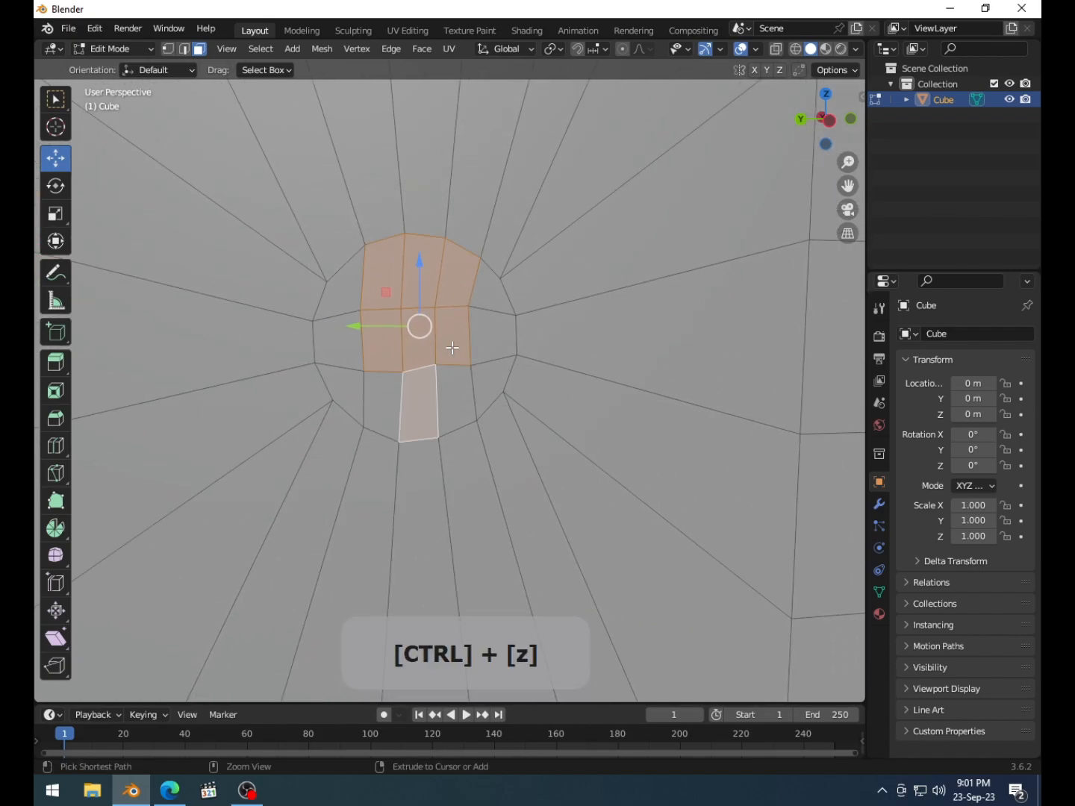
key(ctrl+z)
key(ctrl+z)
key(ctrl+z)
key(ctrl+z)
key(ctrl+z)
key(ctrl+z)
key(ctrl+z)
key(ctrl+z)
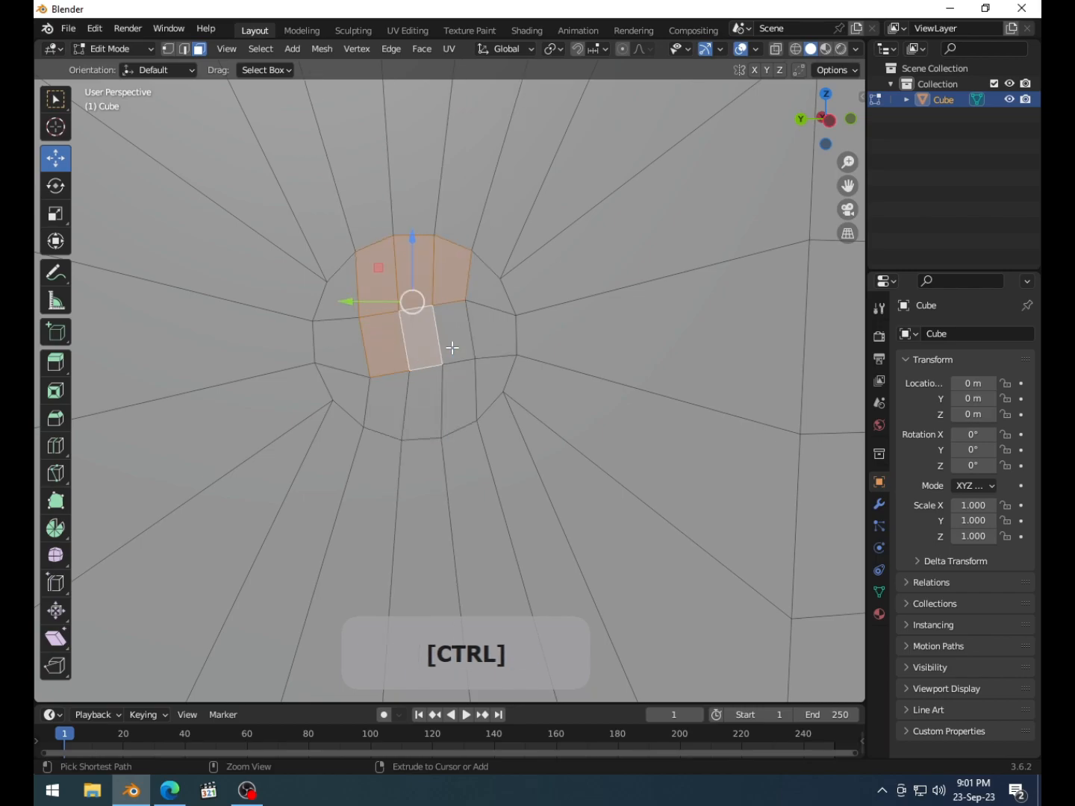
key(ctrl+z)
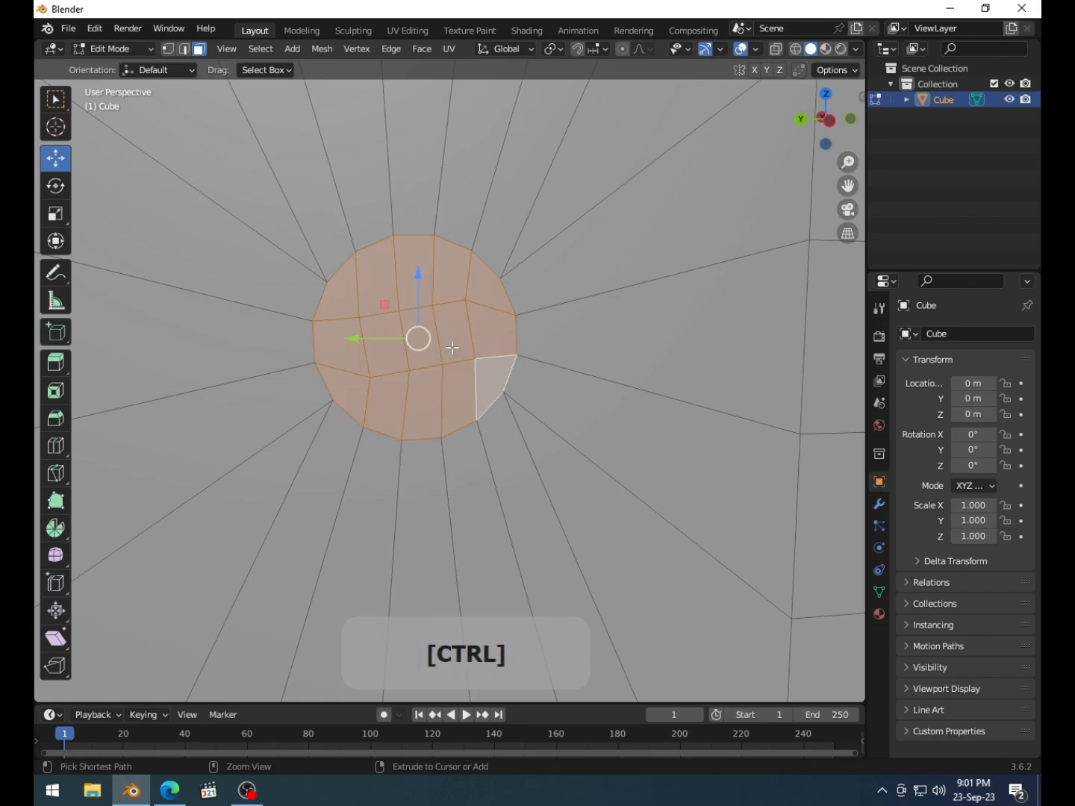
- Scale down the circular faces on the lock's front and try extruding them into the block
key(s)
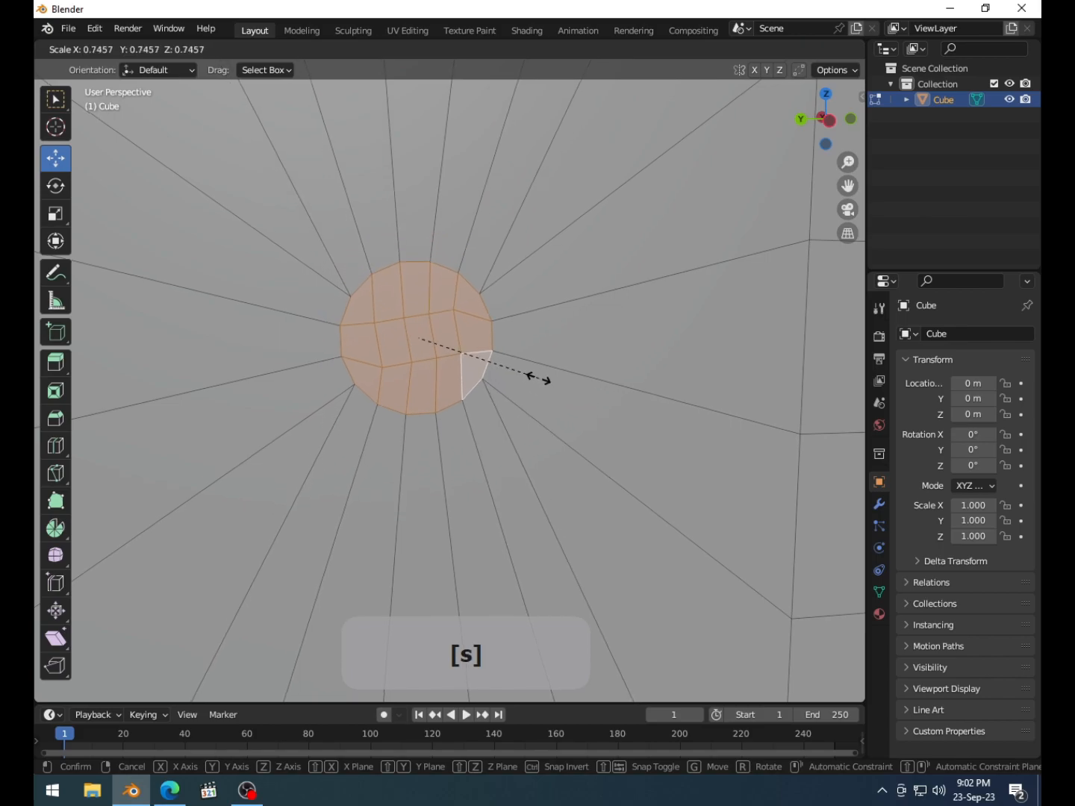
click(492, 369)
middle_drag(423, 373, 440, 379)
scroll(450, 385, down, 5)
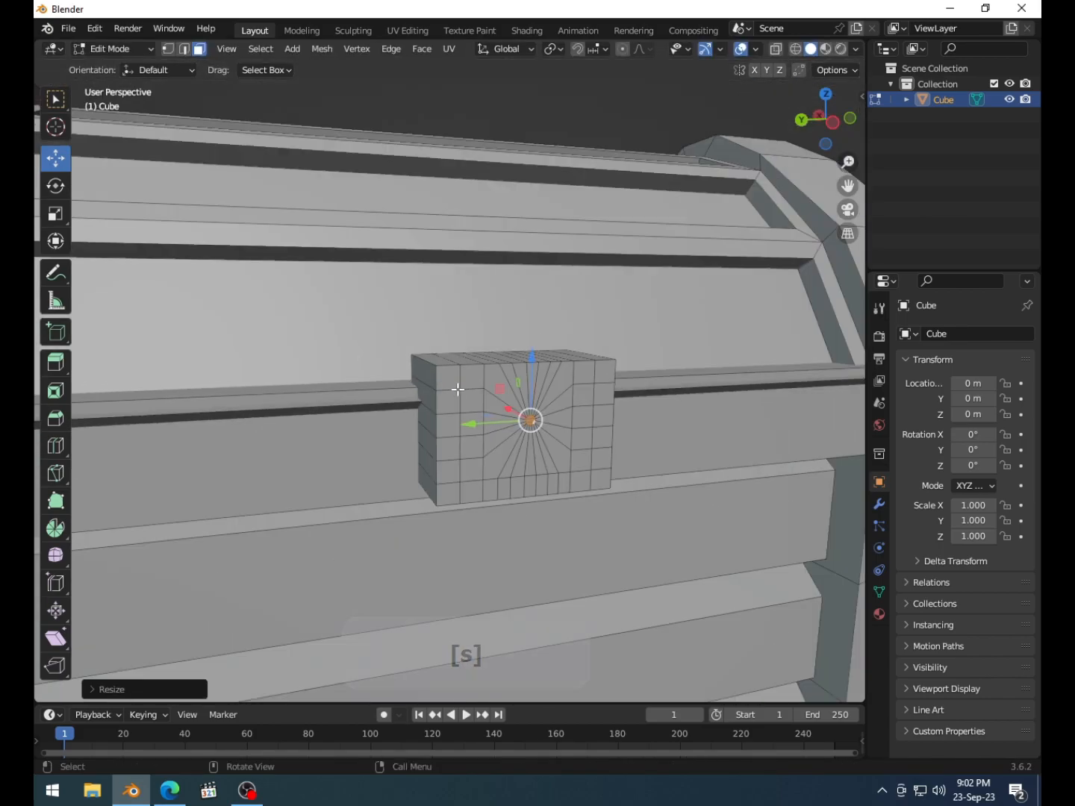
key(e)
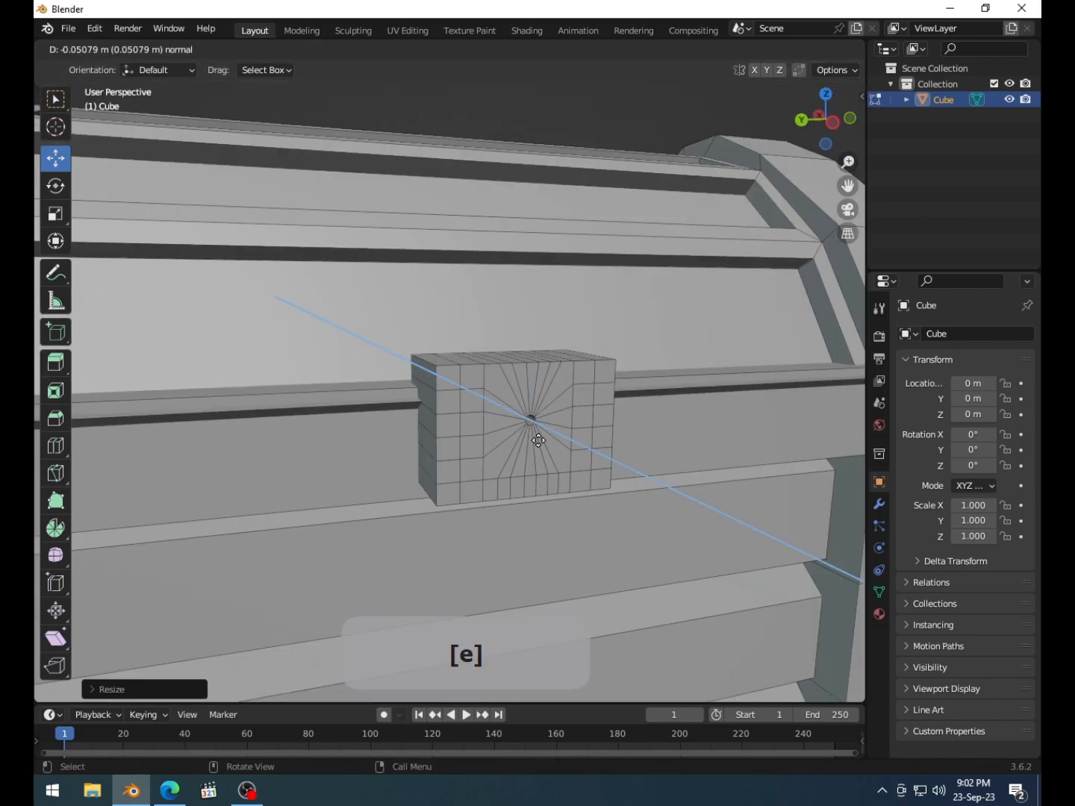
click(536, 439)
- Add a loop cut across the lock's front below the circle and slide it up close to the circle's lower edge
scroll(534, 441, up, 2)
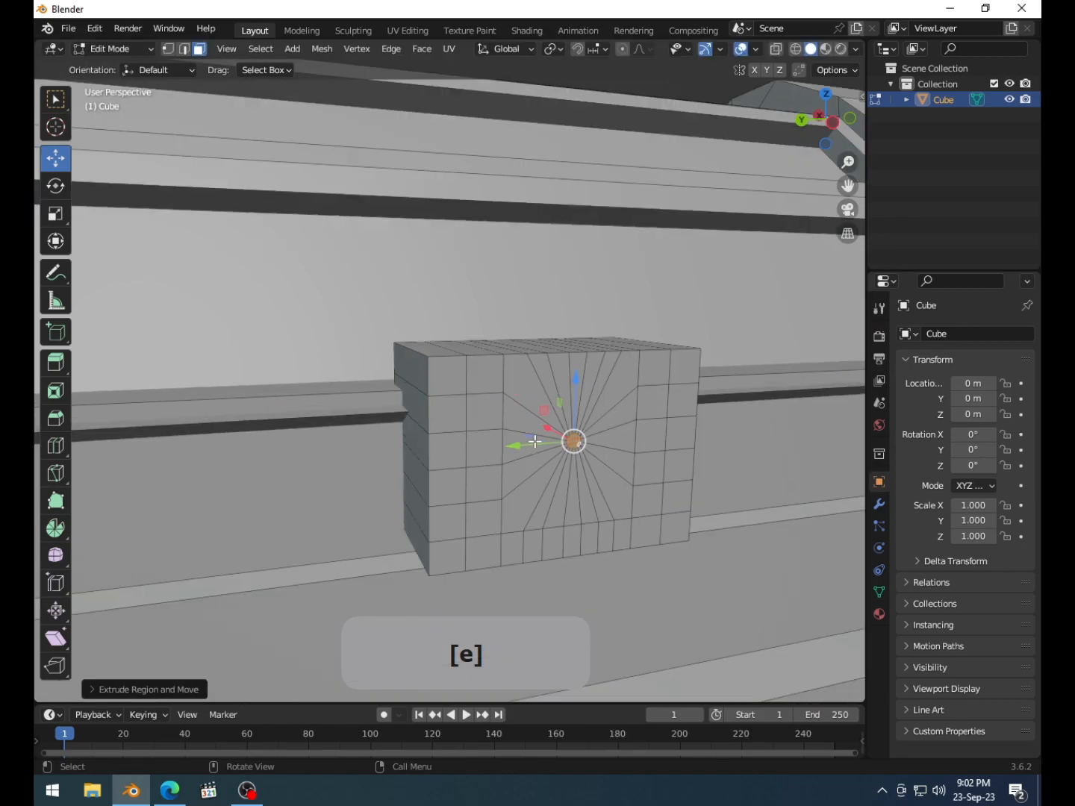
shift+middle_drag(534, 441, 429, 406)
scroll(501, 410, up, 5)
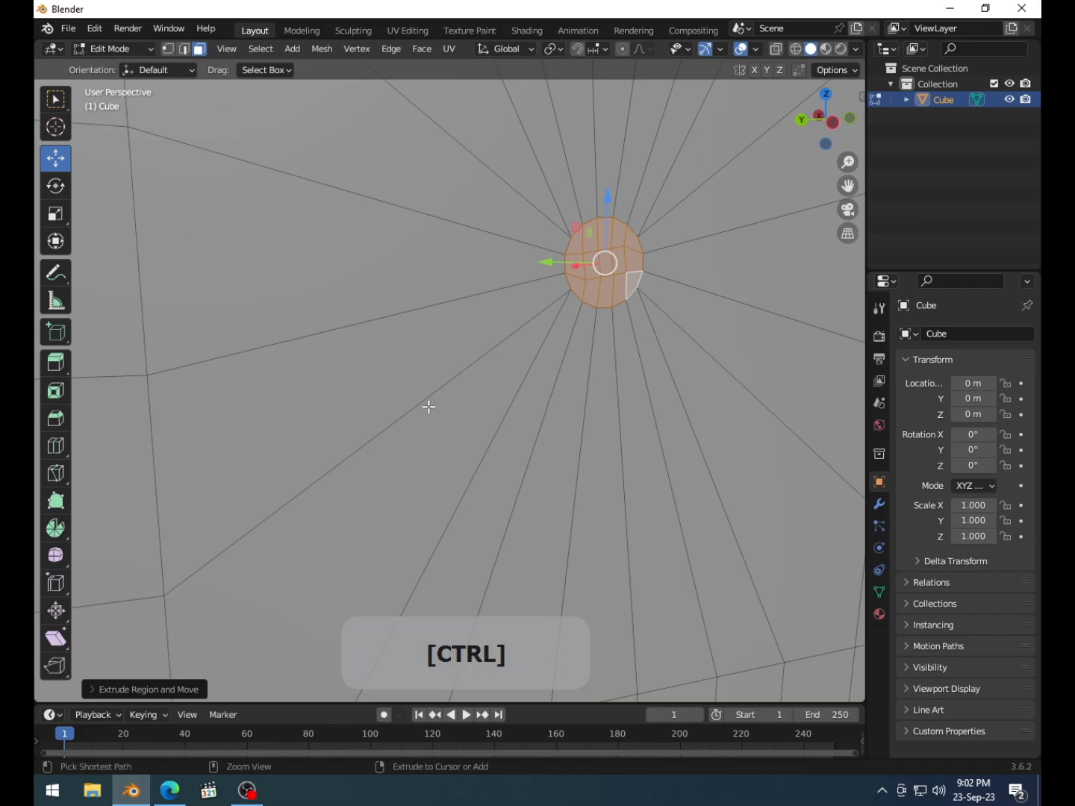
key(ctrl+r)
click(548, 409)
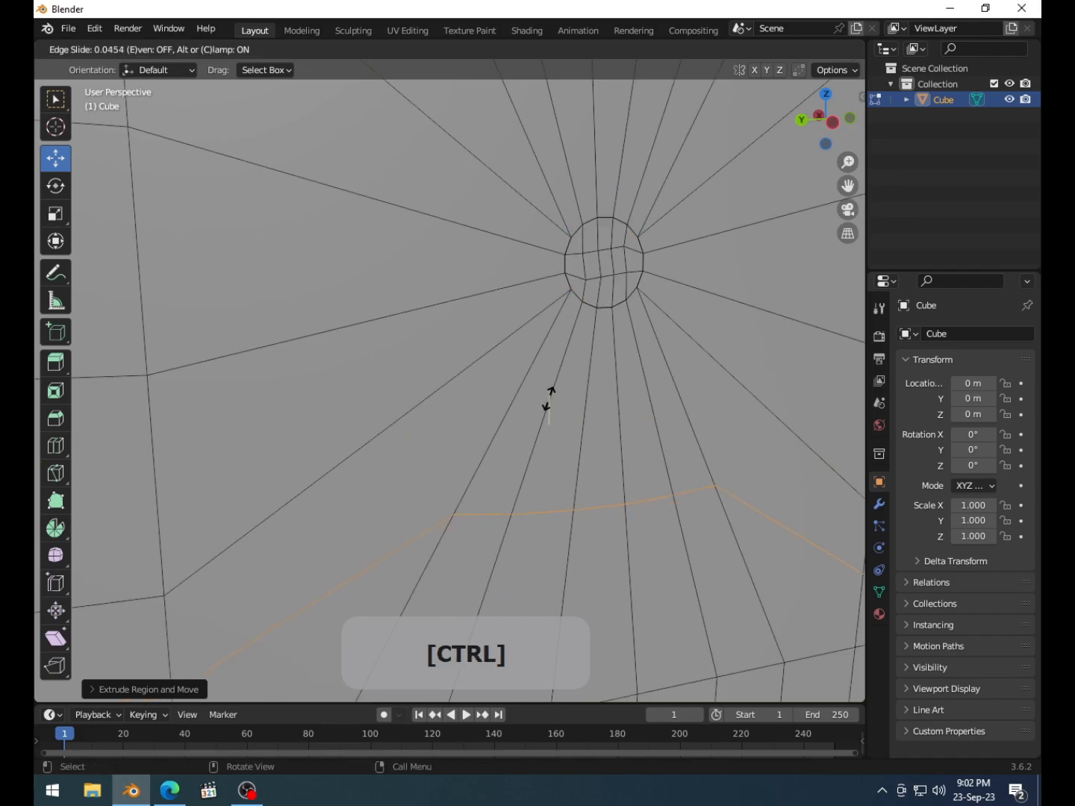
click(565, 220)
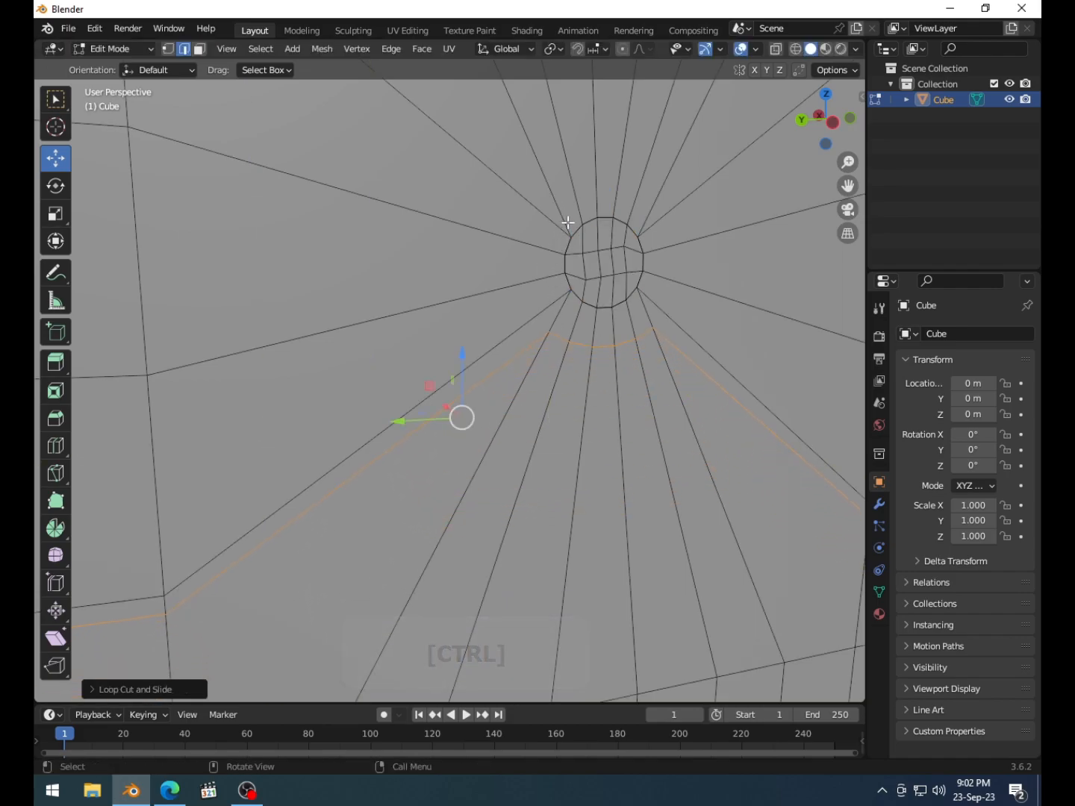
- Select all of the circle's faces plus the narrow centre face directly below it as a keyhole shape, using circle select in face mode
click(605, 252)
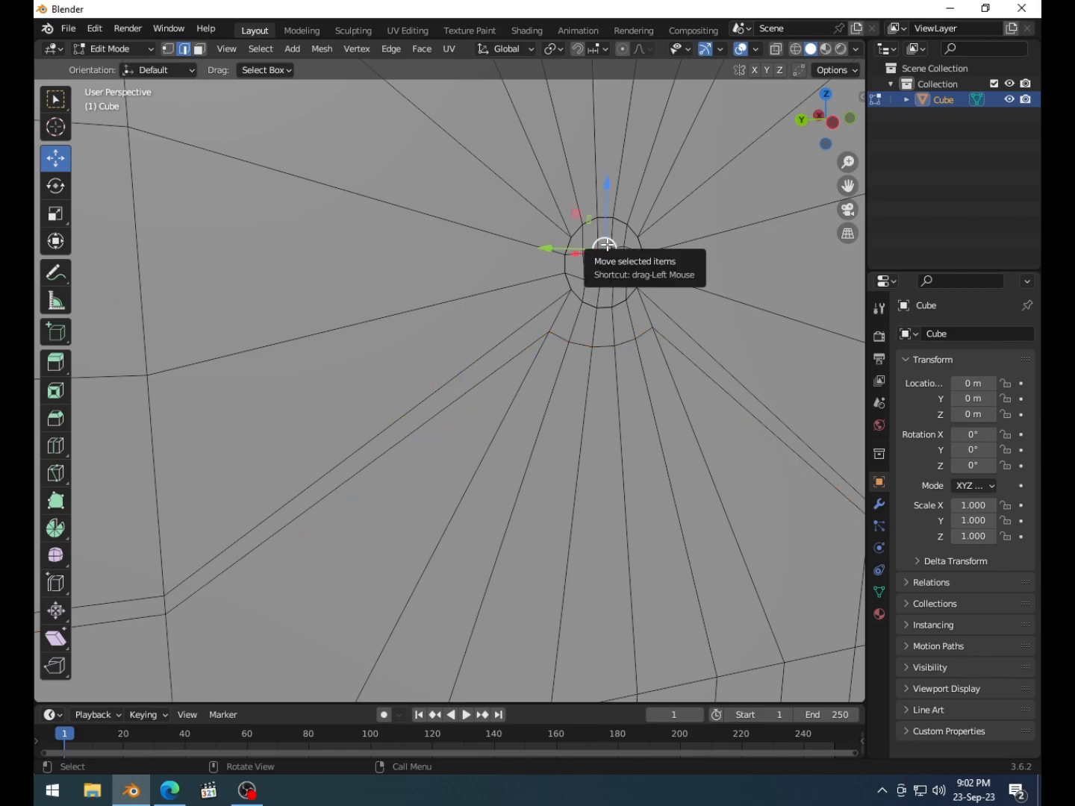
key(c)
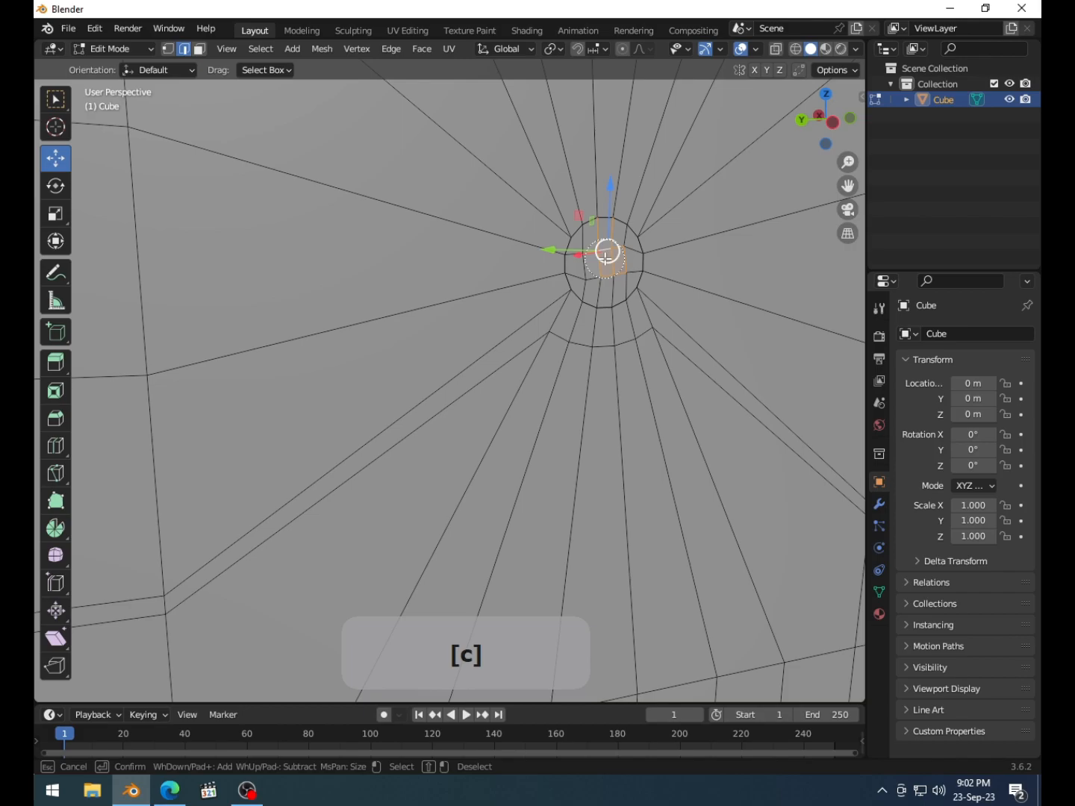
drag(606, 255, 601, 260)
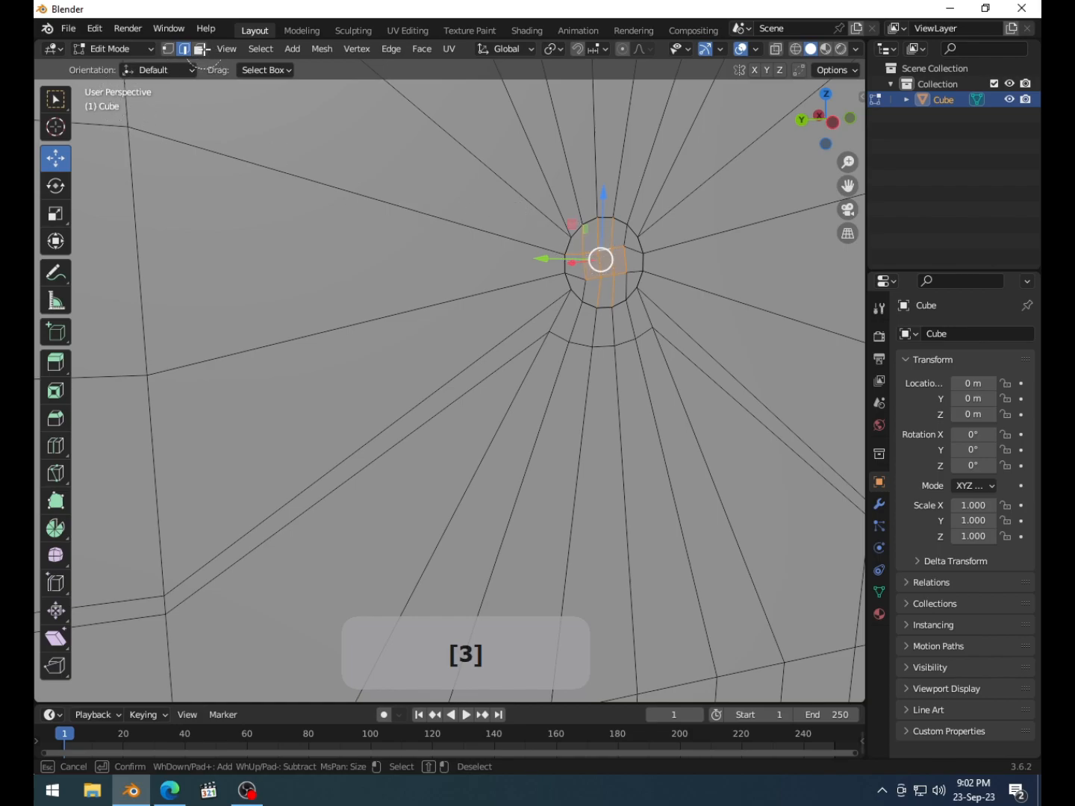
right_click(584, 275)
key(3)
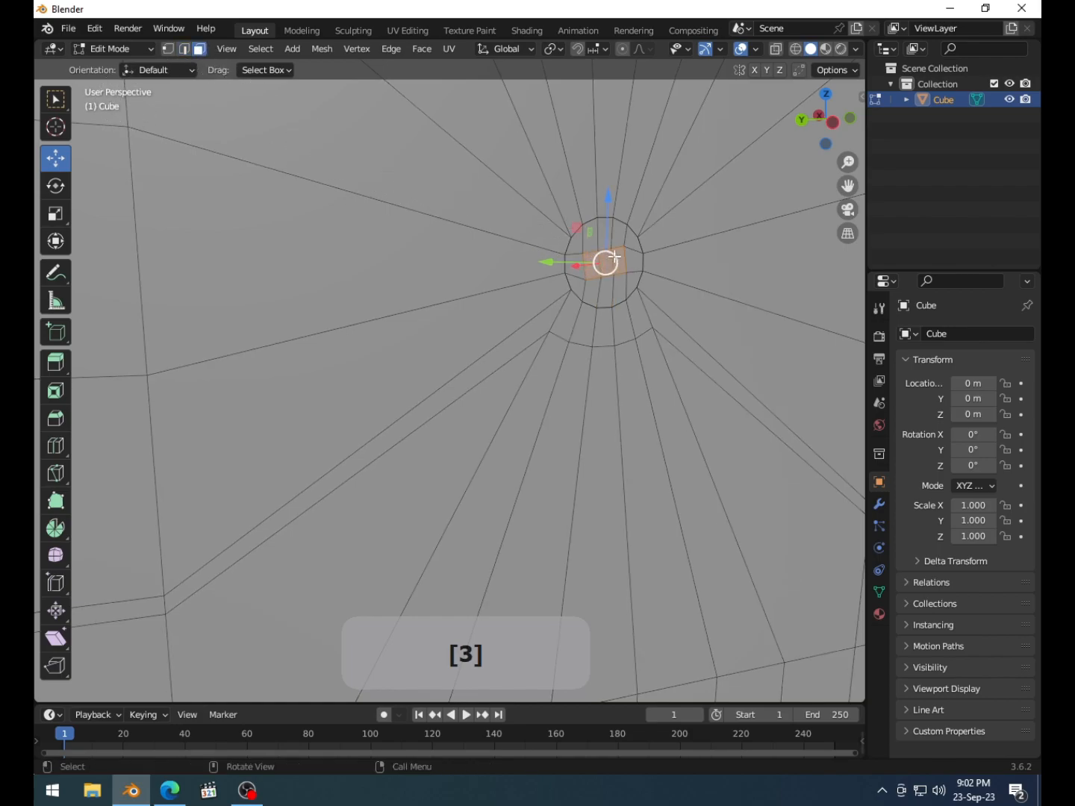
key(c)
click(612, 249)
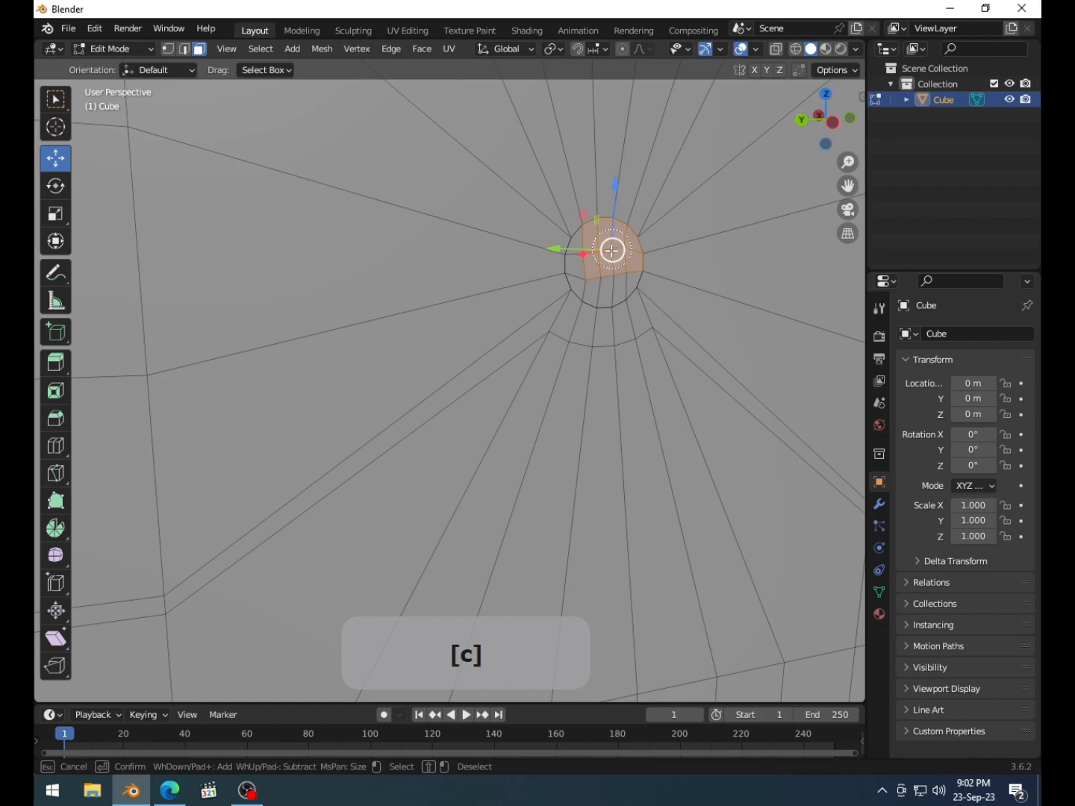
shift+drag(601, 270, 604, 274)
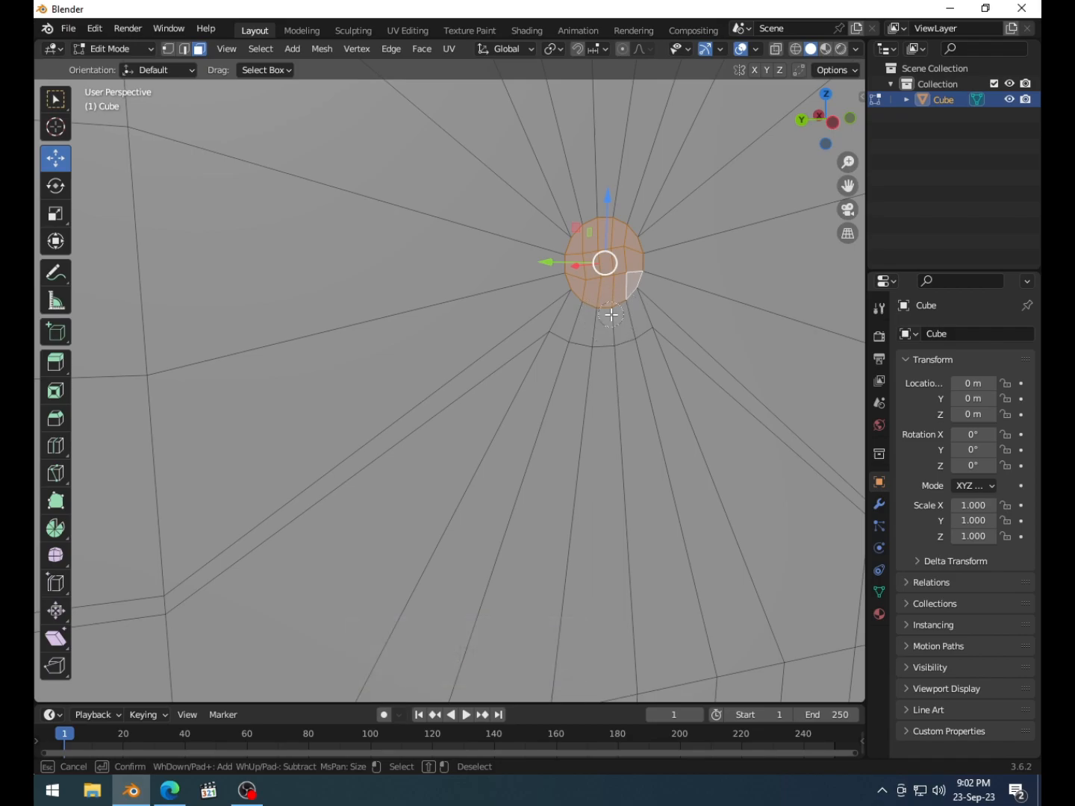
drag(601, 338, 605, 336)
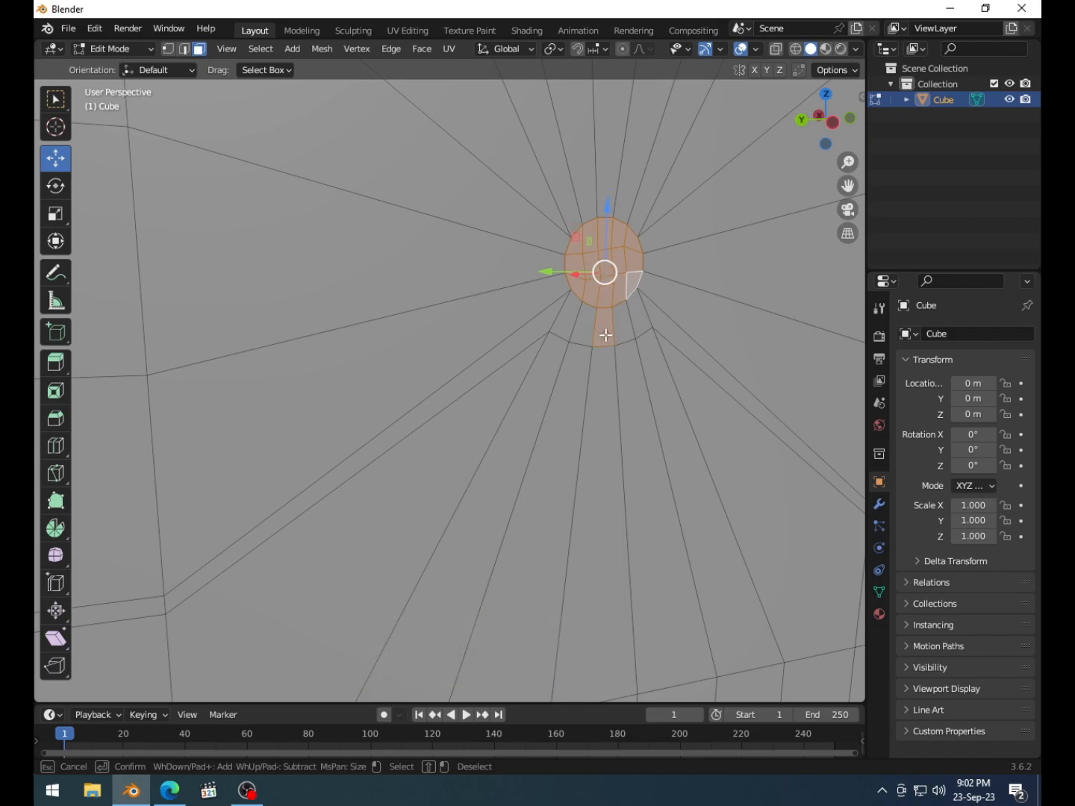
key(Escape)
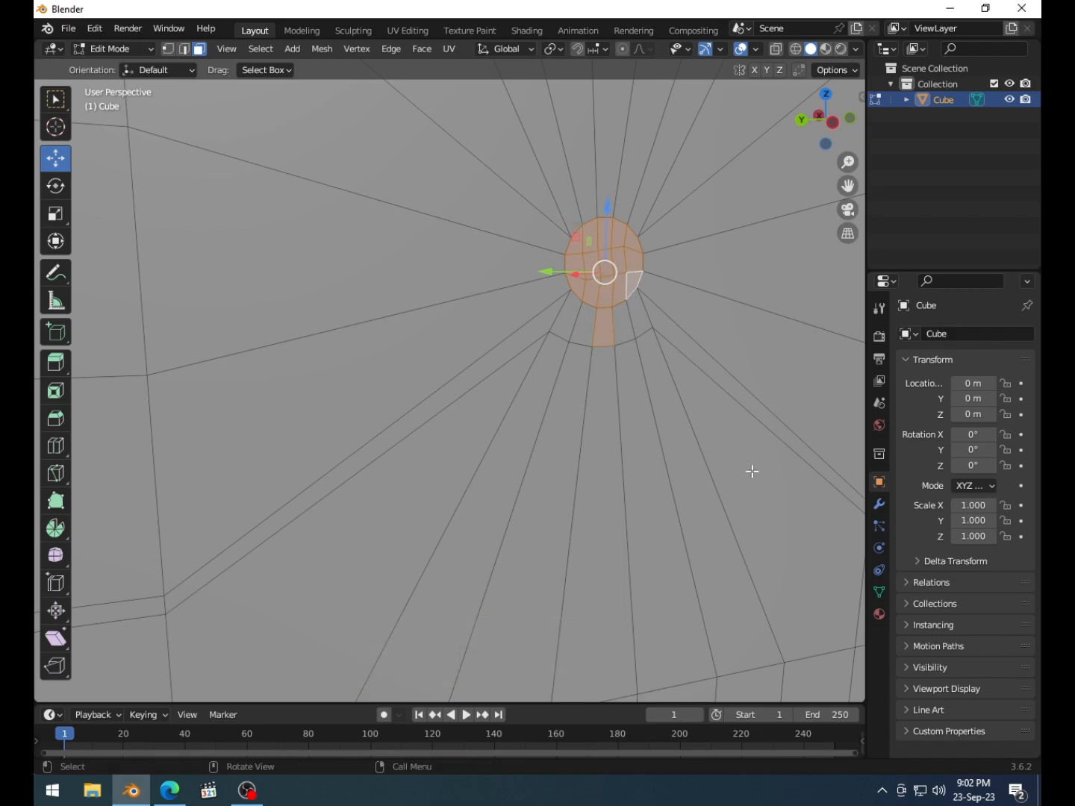
- Extrude the keyhole faces into the lock block by about 0.02 m and again by about 0.011 m
key(e)
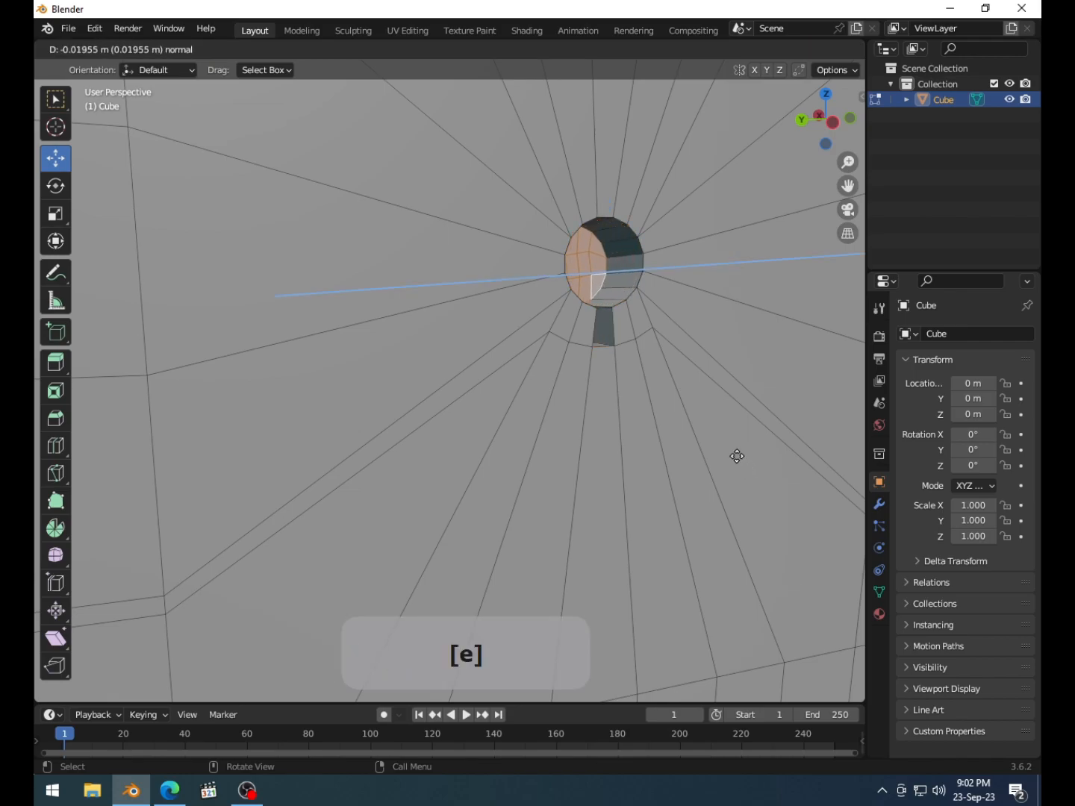
click(727, 448)
scroll(694, 437, down, 5)
middle_drag(670, 426, 627, 419)
scroll(508, 421, up, 5)
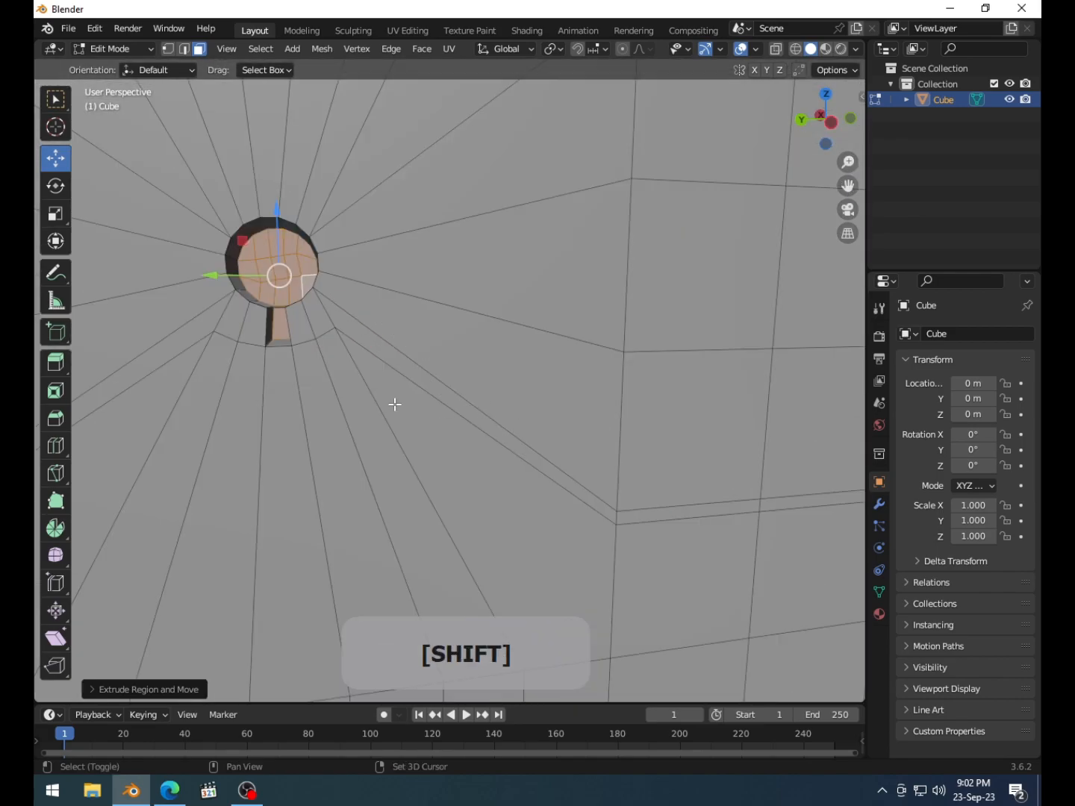
shift+middle_drag(394, 403, 520, 410)
scroll(519, 410, down, 4)
key(e)
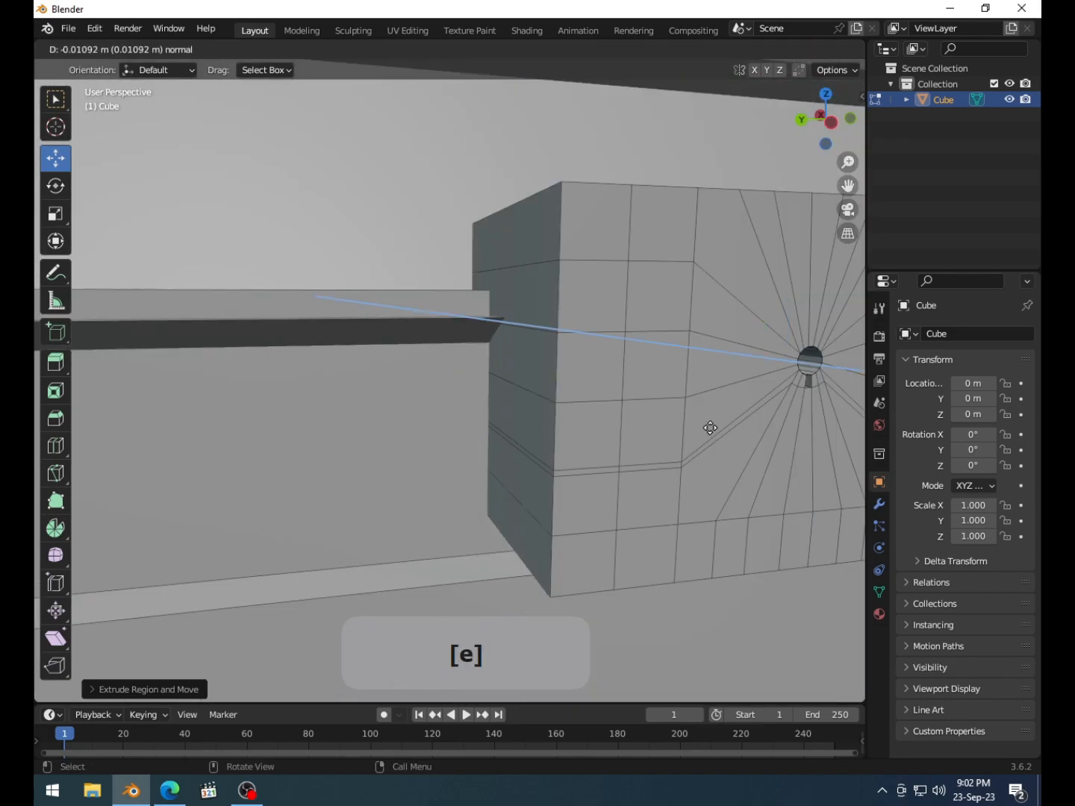
click(699, 423)
scroll(696, 422, down, 5)
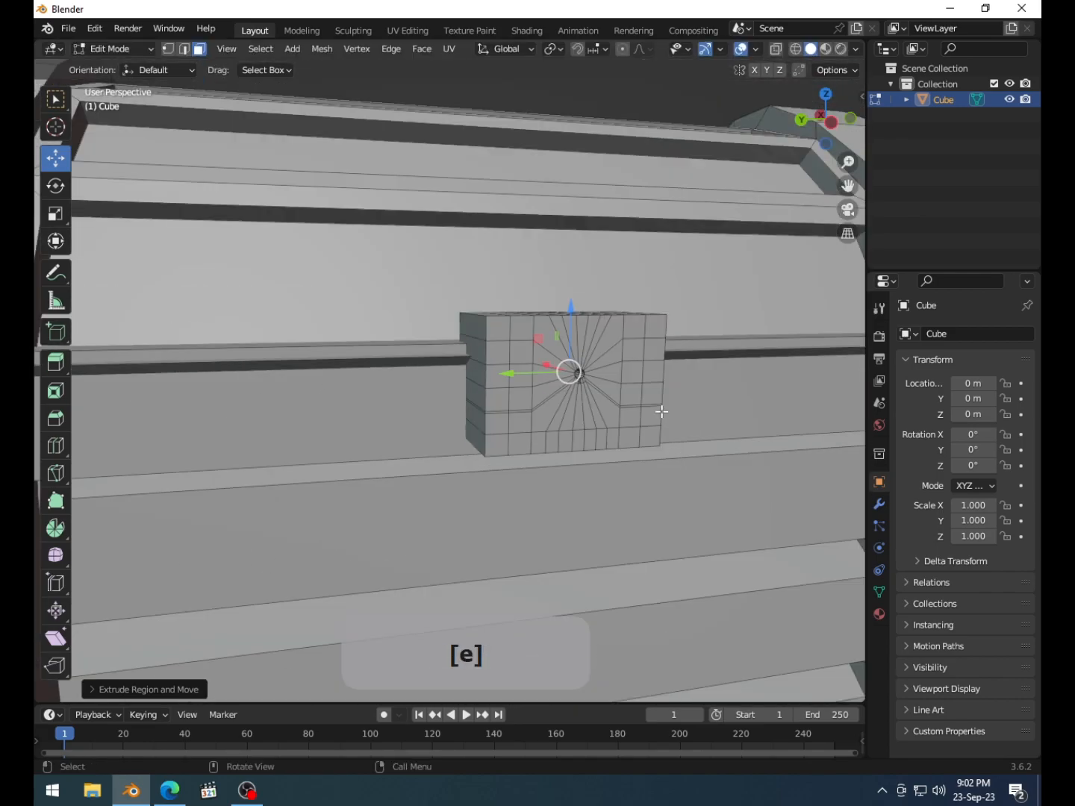
- Examine the keyhole and the lock block on the chest's front in Object Mode and Edit Mode
key(Tab)
scroll(620, 407, up, 3)
shift+middle_drag(619, 408, 515, 395)
scroll(511, 390, down, 3)
scroll(509, 388, down, 3)
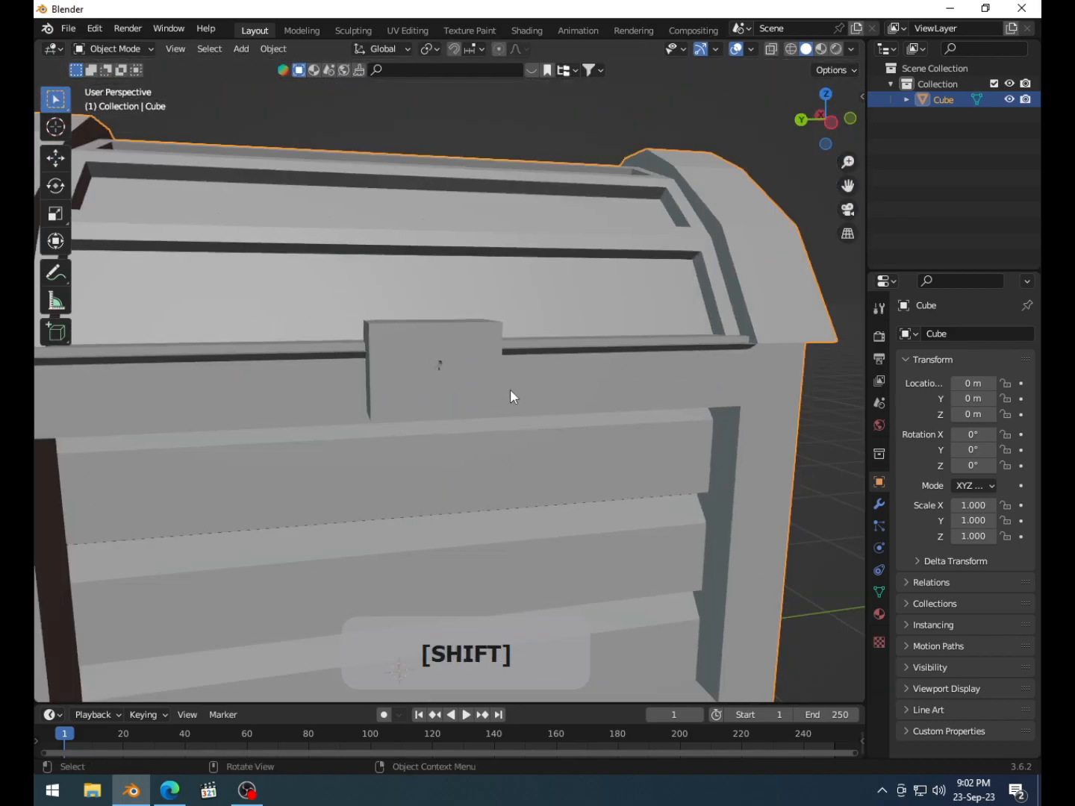
key(Tab)
scroll(483, 359, up, 3)
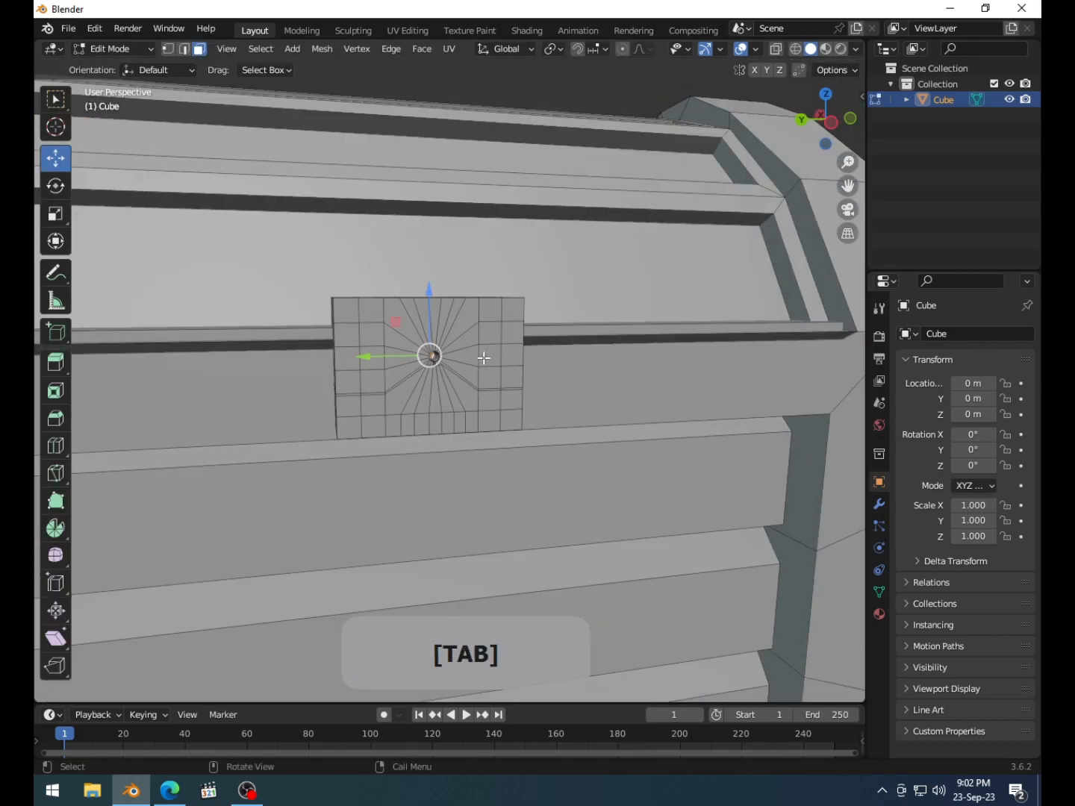
click(514, 307)
scroll(515, 314, up, 3)
scroll(515, 313, down, 3)
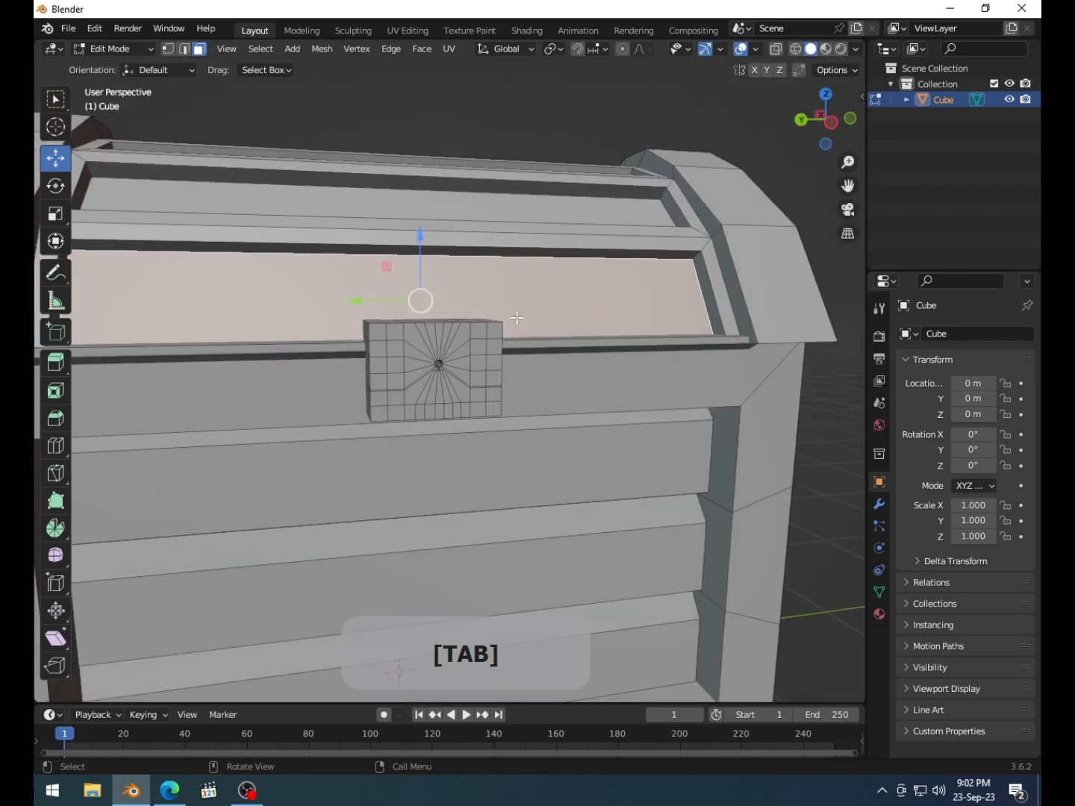
- Inspect the whole chest in Object Mode from its front, lock and side
key(Tab)
scroll(495, 384, down, 3)
middle_drag(495, 386, 305, 380)
scroll(409, 333, up, 4)
middle_drag(419, 334, 468, 348)
scroll(744, 362, down, 5)
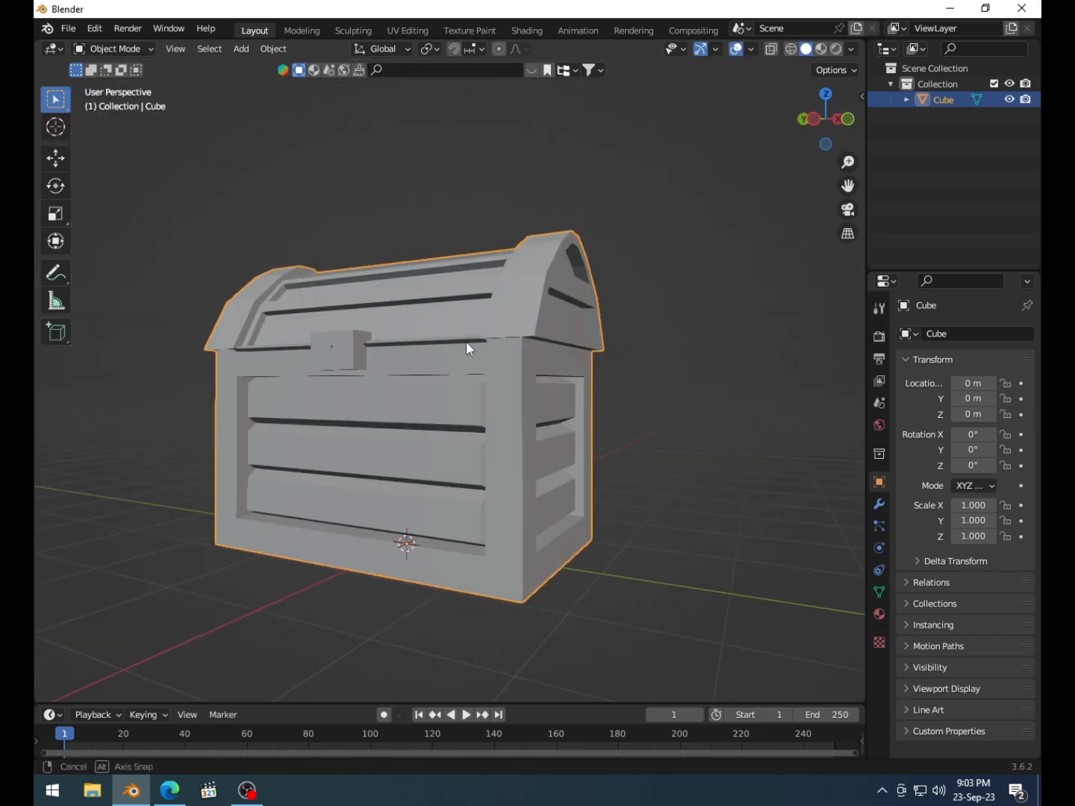
scroll(422, 399, up, 5)
scroll(327, 387, up, 4)
shift+middle_drag(327, 388, 421, 365)
scroll(454, 415, down, 4)
scroll(489, 429, down, 4)
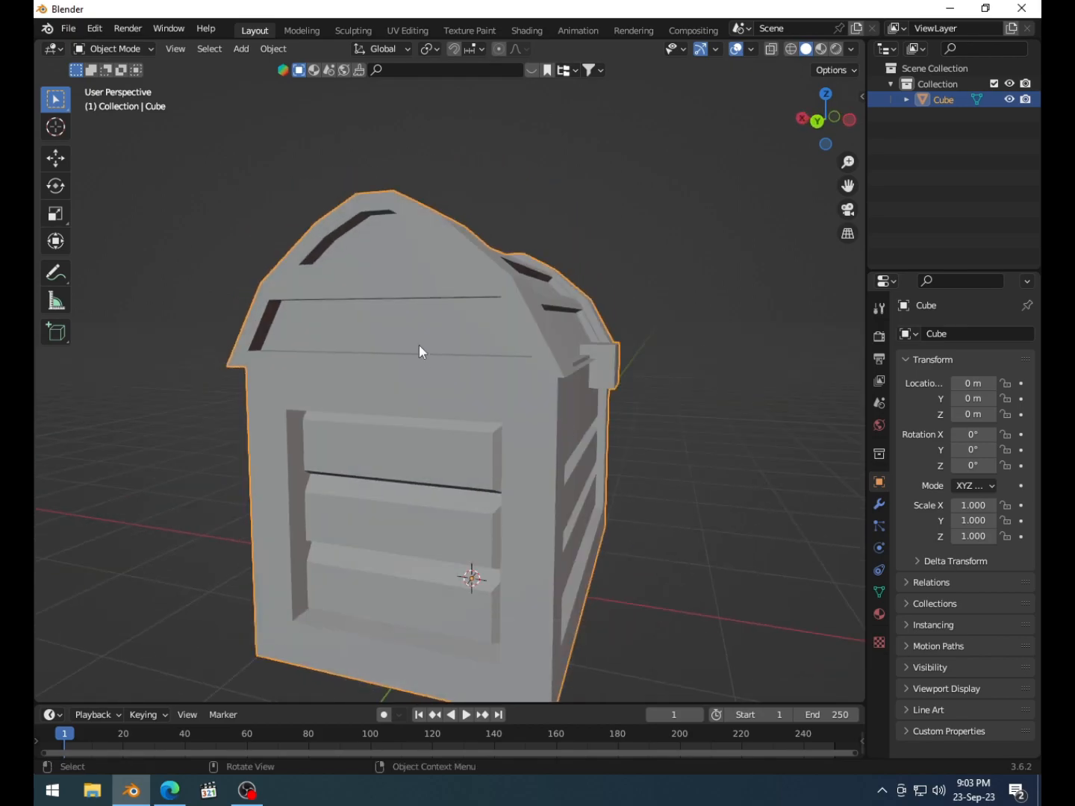
- Select the two recessed panels on each end of the lid and push them outward by about 0.09 m with Shrink/Fatten
key(Tab)
key(3)
click(408, 294)
shift+click(405, 249)
middle_drag(405, 250, 413, 339)
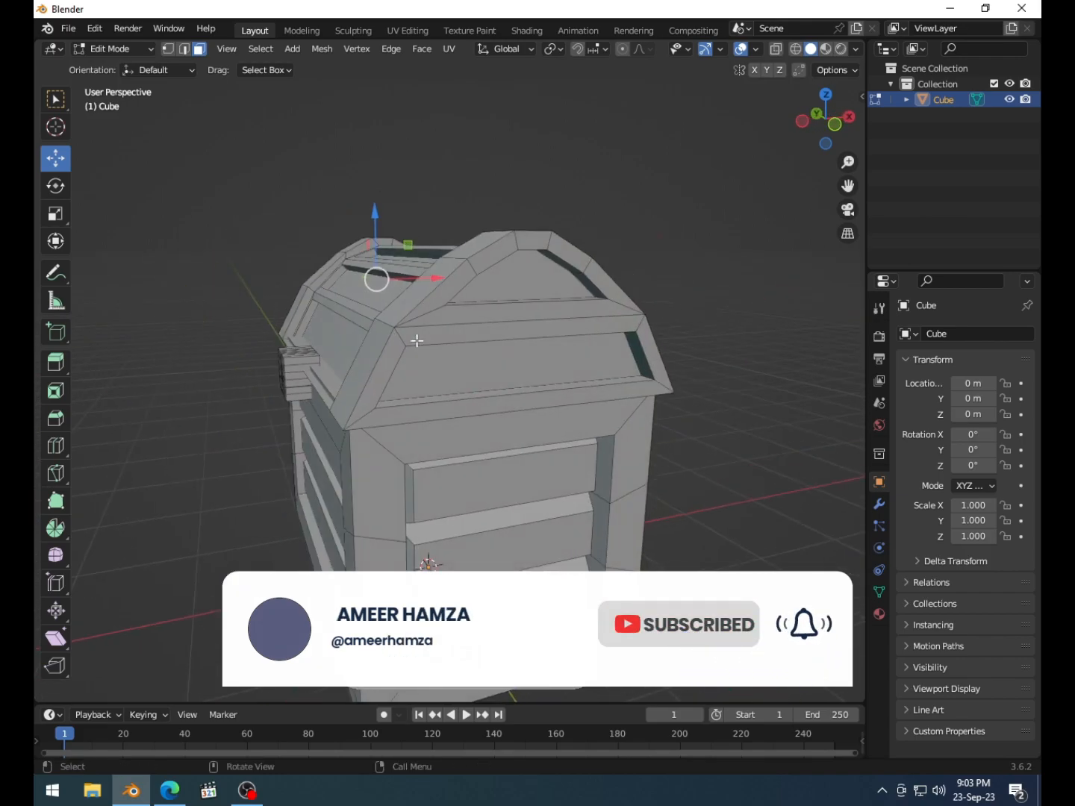
shift+click(490, 360)
shift+click(501, 281)
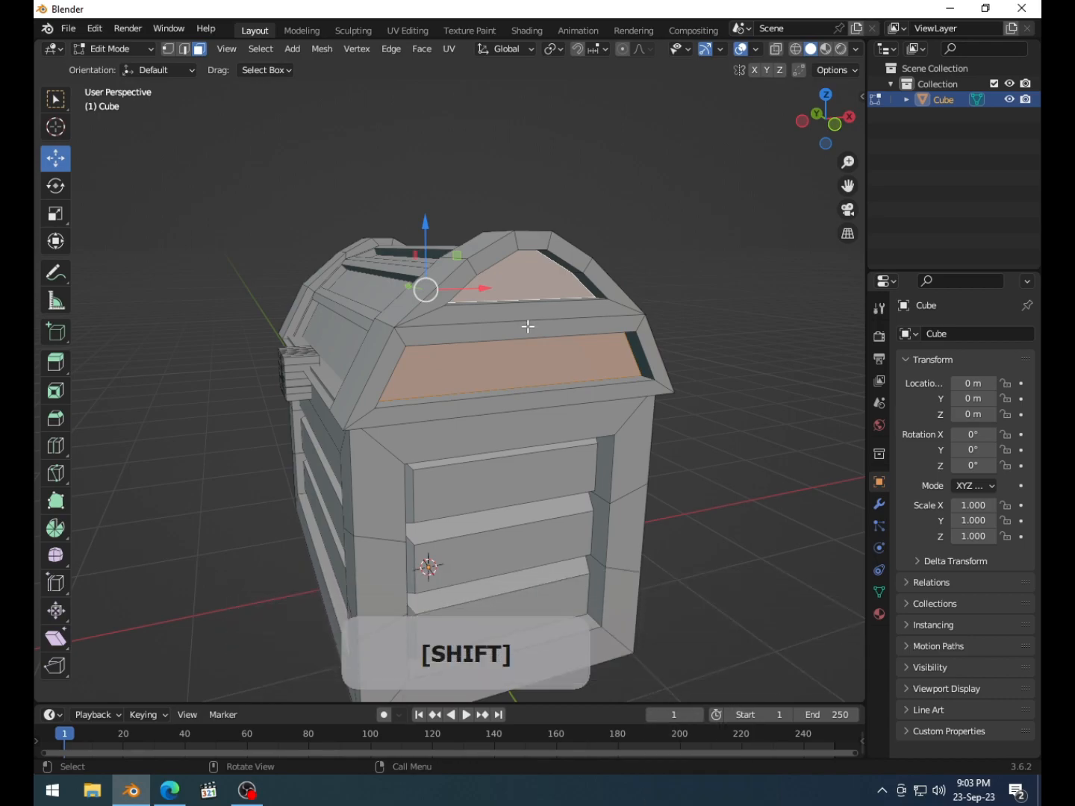
key(alt+s)
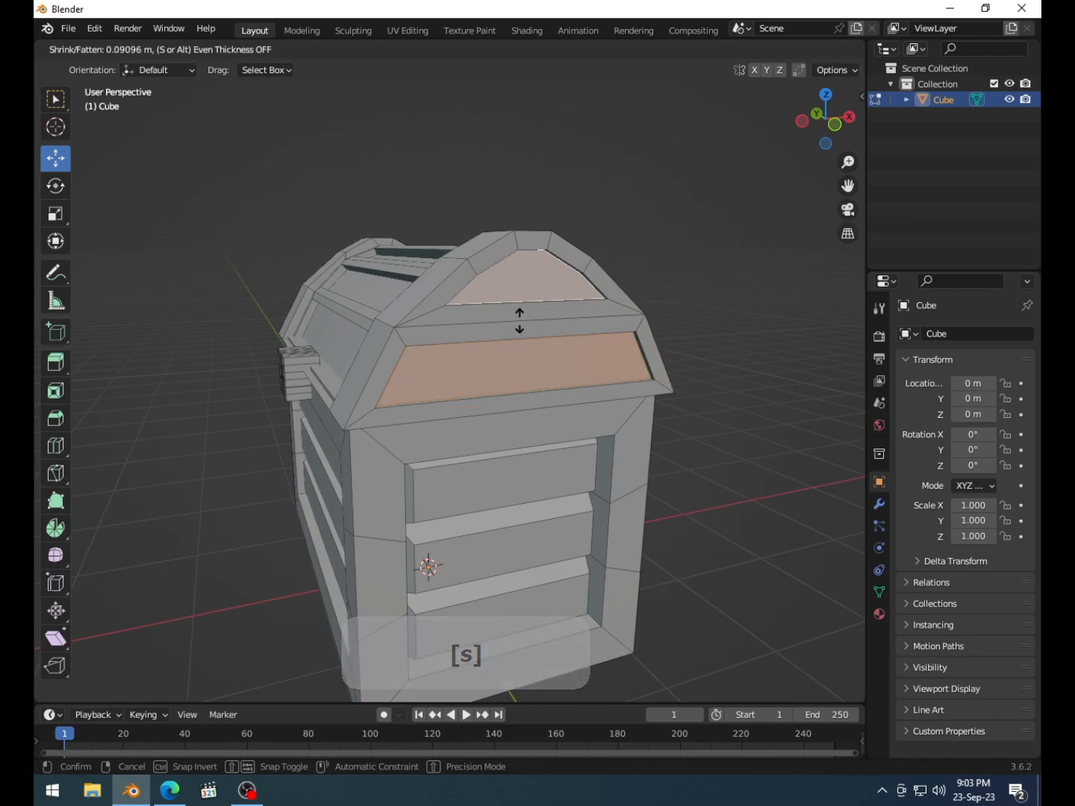
click(518, 319)
middle_drag(473, 314, 488, 346)
key(Tab)
key(Tab)
scroll(488, 346, up, 4)
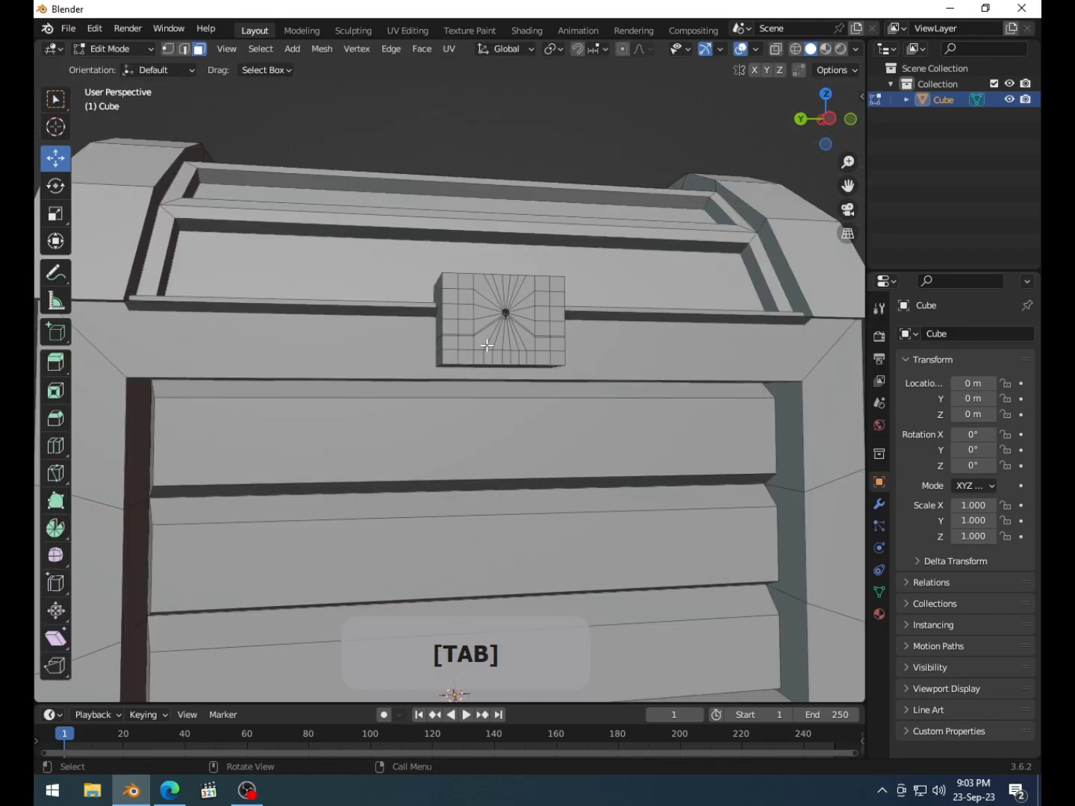